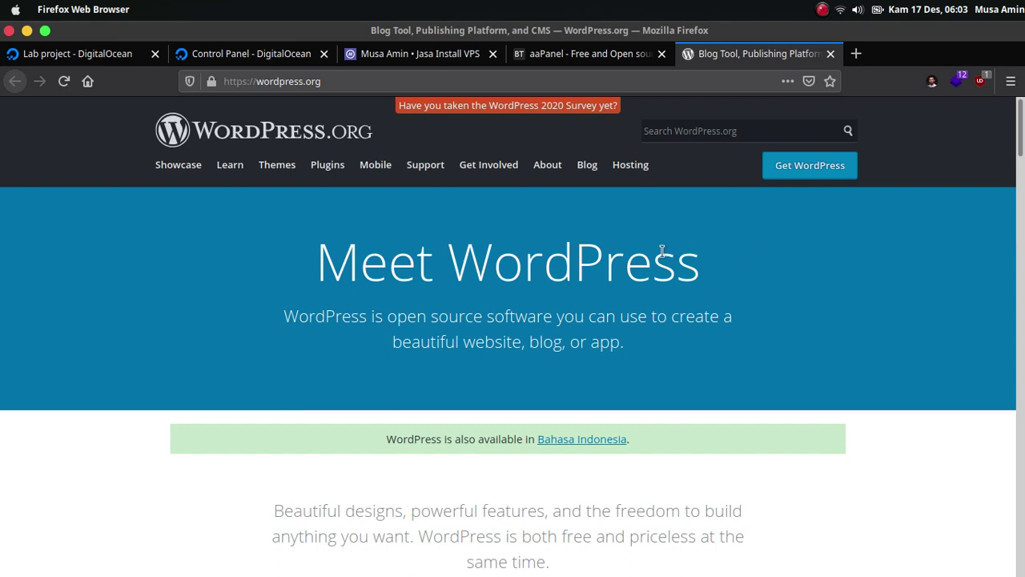
Switch Firefox from the wordpress.org page to the aaPanel homepage.
{"action": "left_click", "coordinate": [594, 63]}
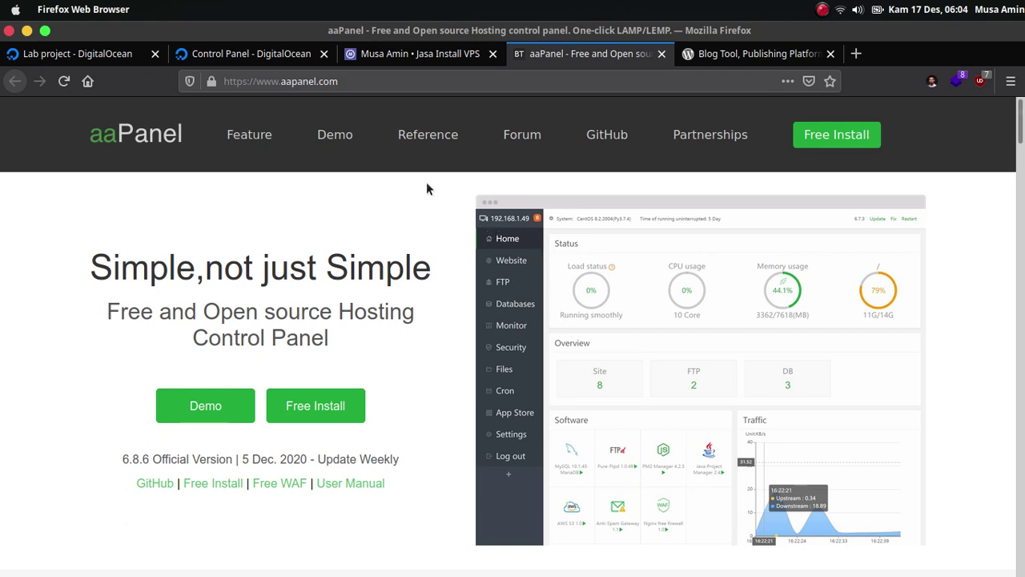
Expand the centos droplet in the Lab project to reveal its IPv4 address 139.59.115.34.
{"action": "left_click", "coordinate": [89, 56]}
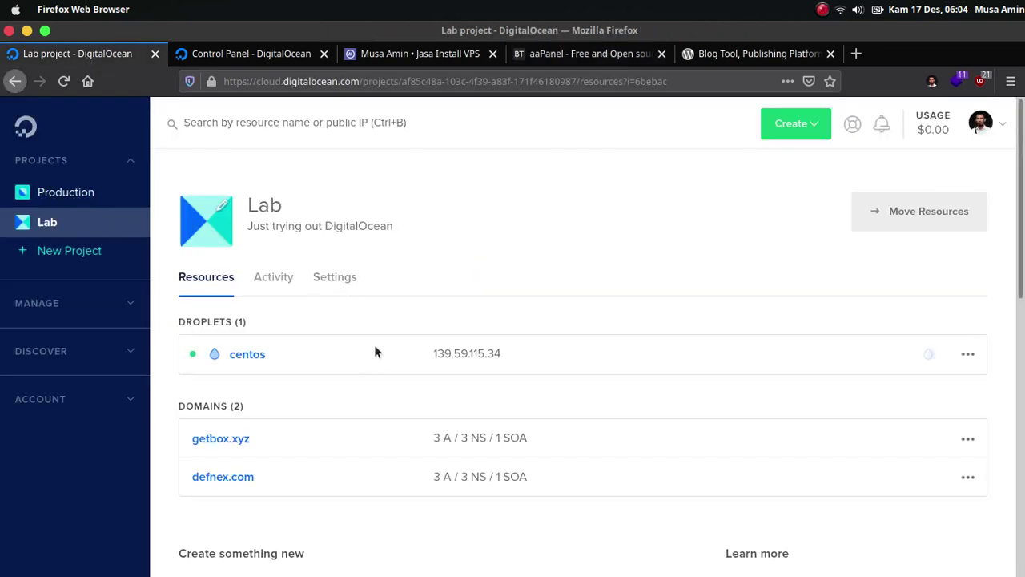
{"action": "left_click", "coordinate": [414, 361]}
{"action": "scroll", "coordinate": [419, 304], "scroll_direction": "down", "scroll_amount": 1}
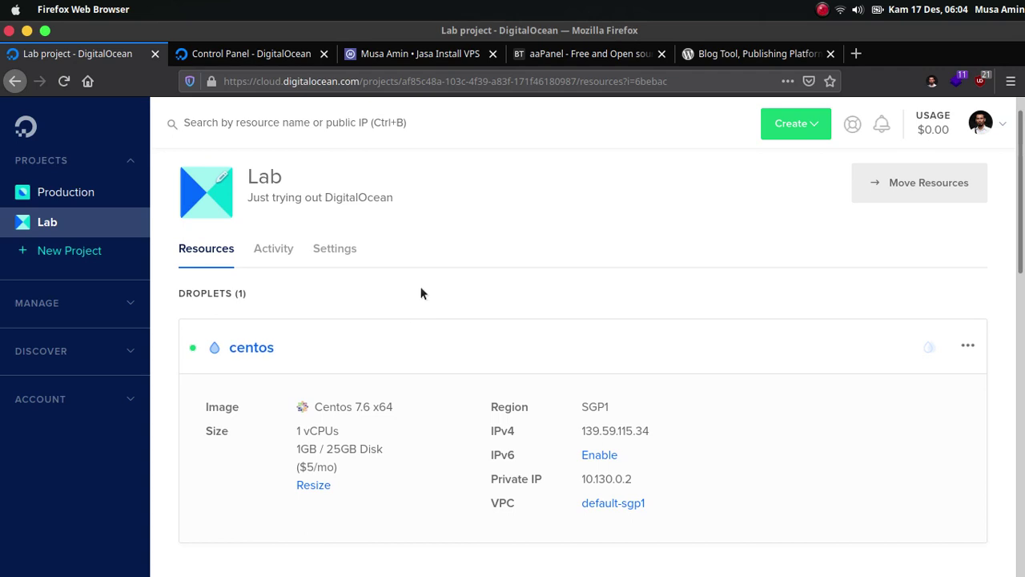
{"action": "left_click", "coordinate": [533, 64]}
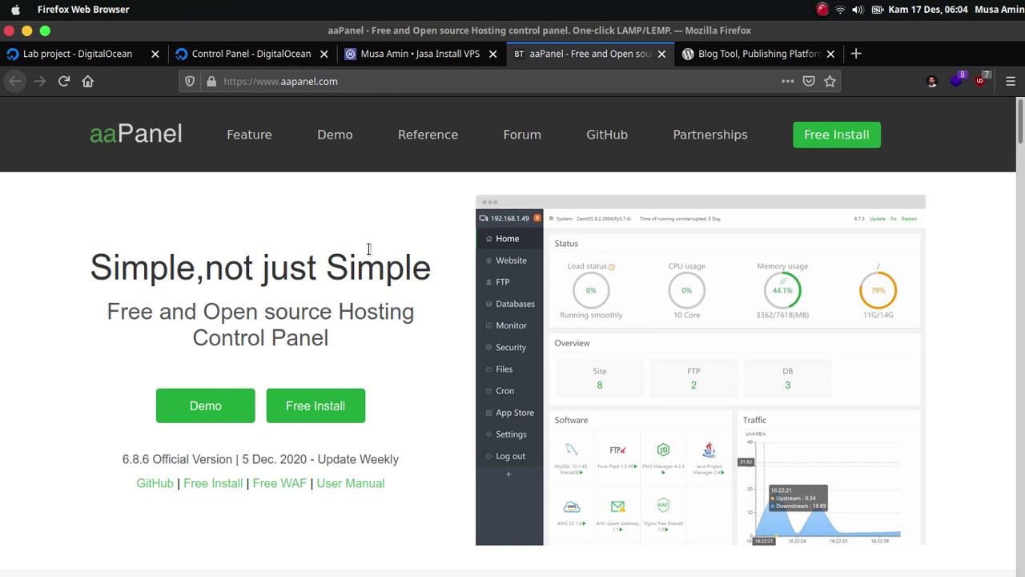
{"action": "left_click", "coordinate": [125, 56]}
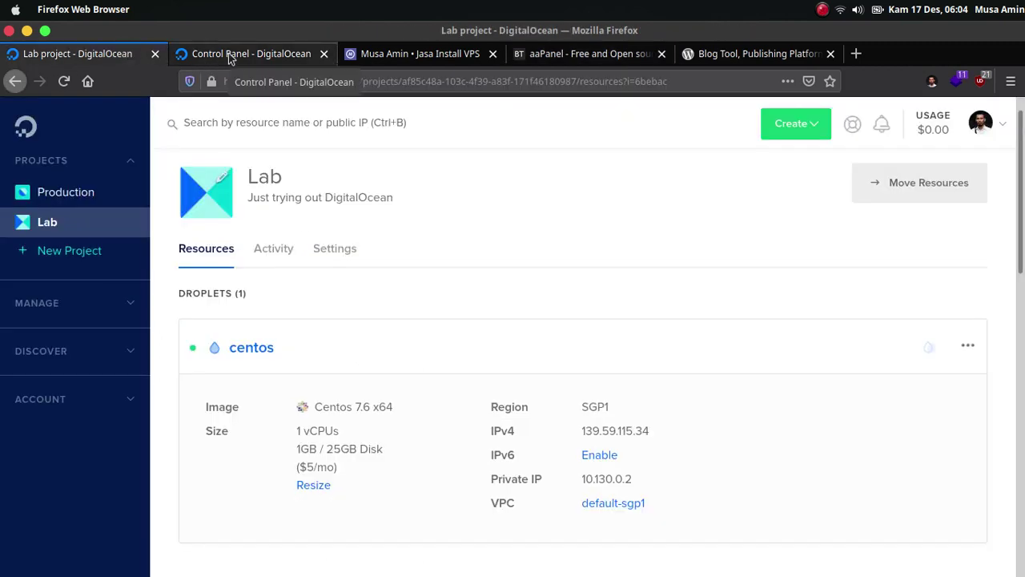
Show the defnex.com DNS records, including the blog.defnex.com A record to 139.59.115.34.
{"action": "left_click", "coordinate": [230, 56]}
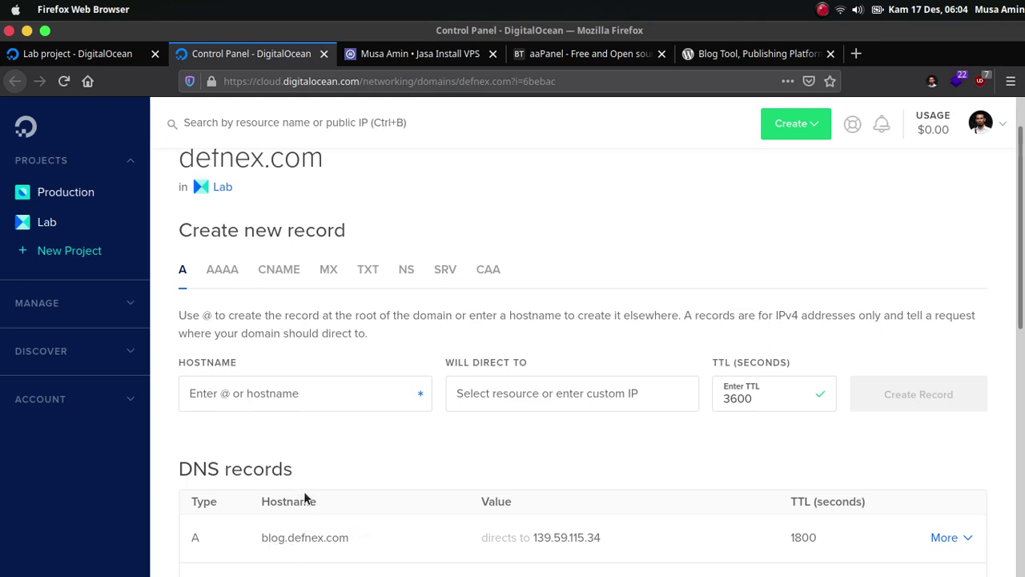
{"action": "mouse_move", "coordinate": [311, 538]}
{"action": "mouse_move", "coordinate": [568, 545]}
In the server terminal, adjust the text size and clear the old yum output.
{"action": "mouse_move", "coordinate": [681, 570]}
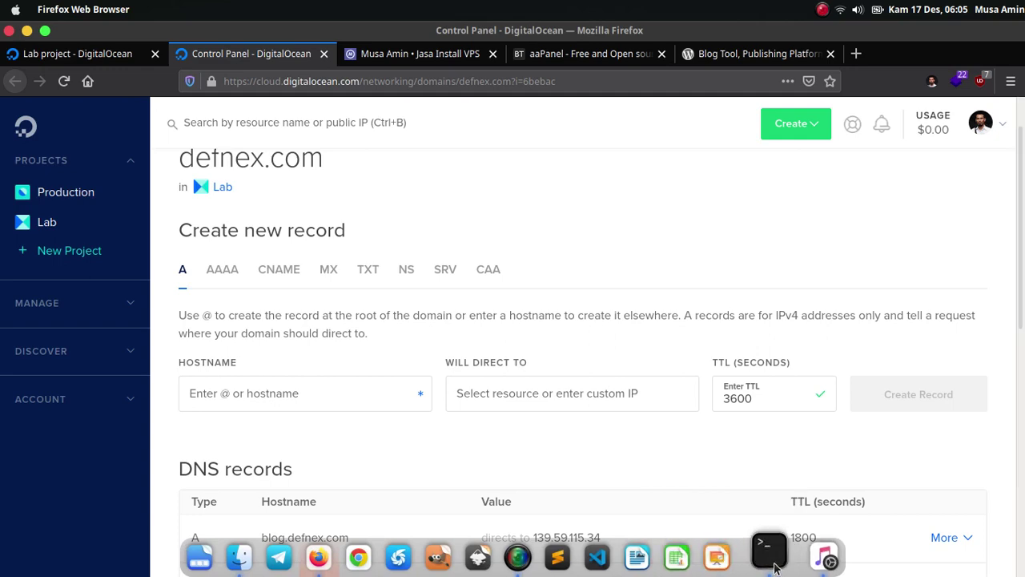
{"action": "left_click", "coordinate": [774, 567]}
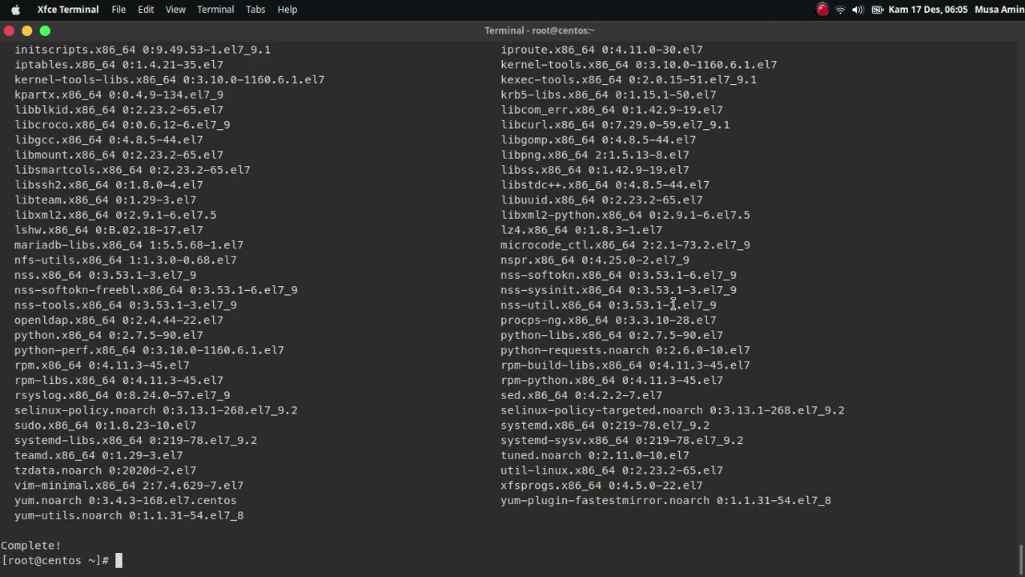
{"action": "key", "text": "ctrl+plus"}
{"action": "key", "text": "ctrl+plus"}
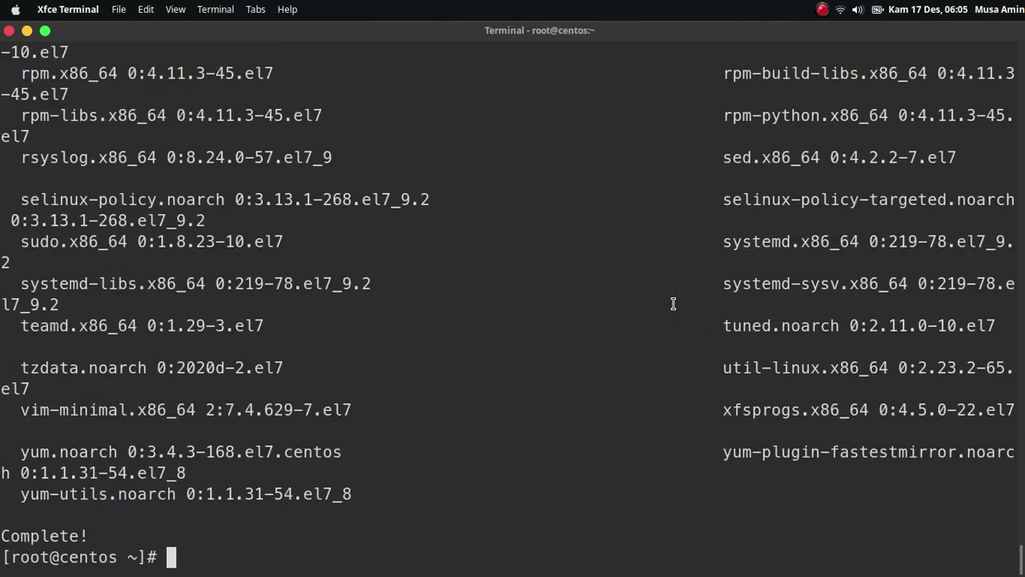
{"action": "key", "text": "ctrl+minus"}
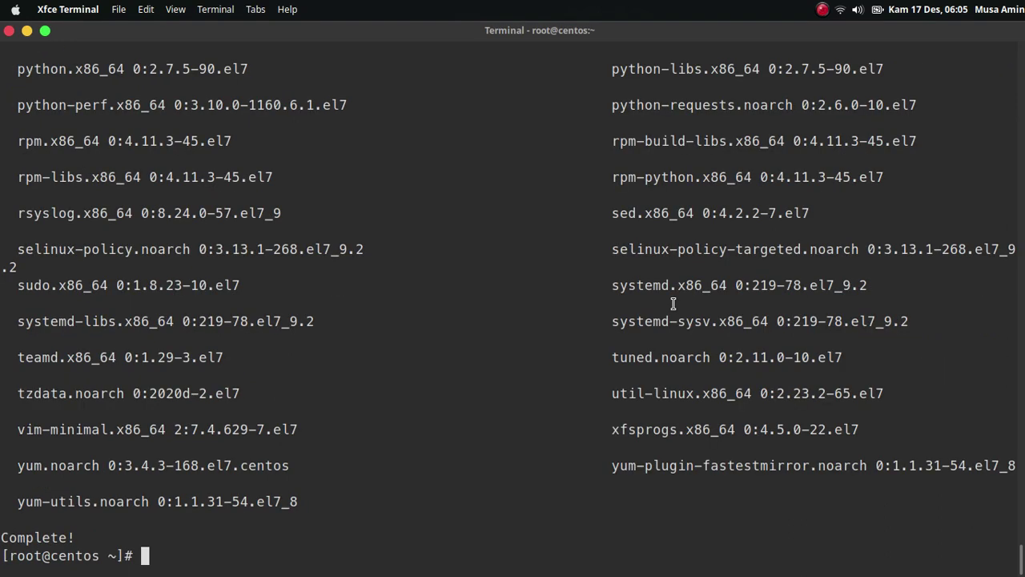
{"action": "key", "text": "ctrl+l"}
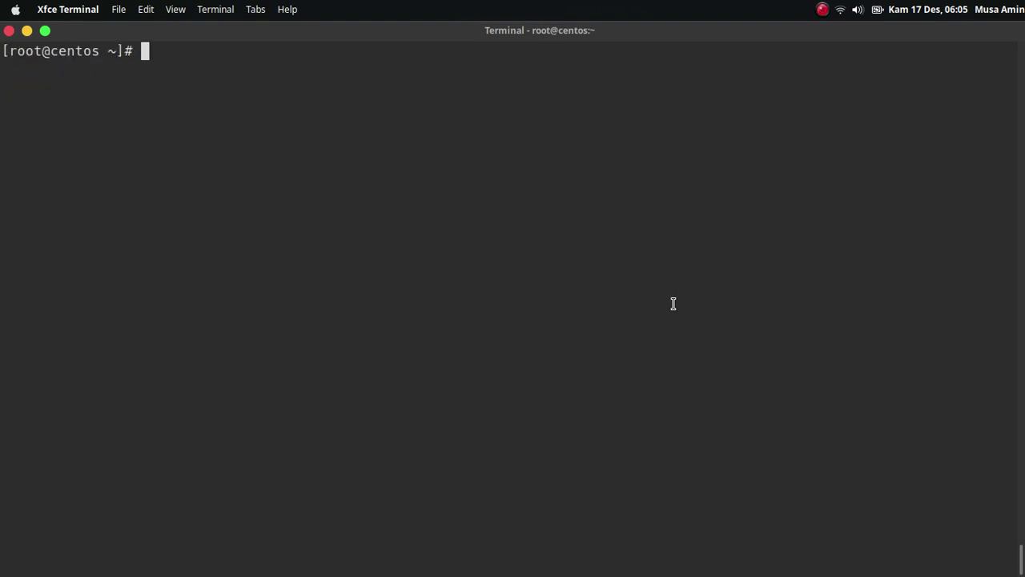
{"action": "type", "text": "yum update -y"}
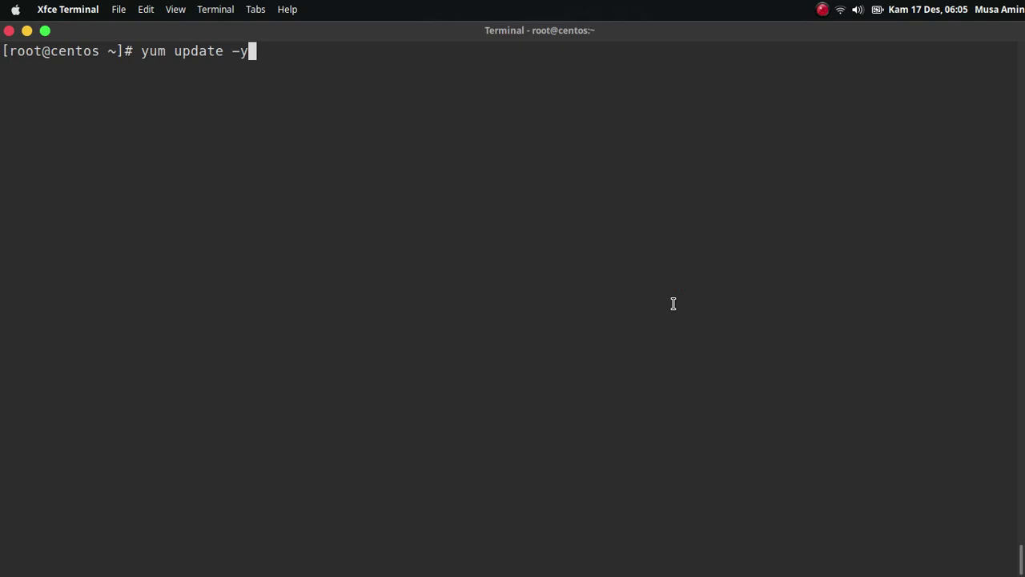
{"action": "key", "text": "ctrl+u"}
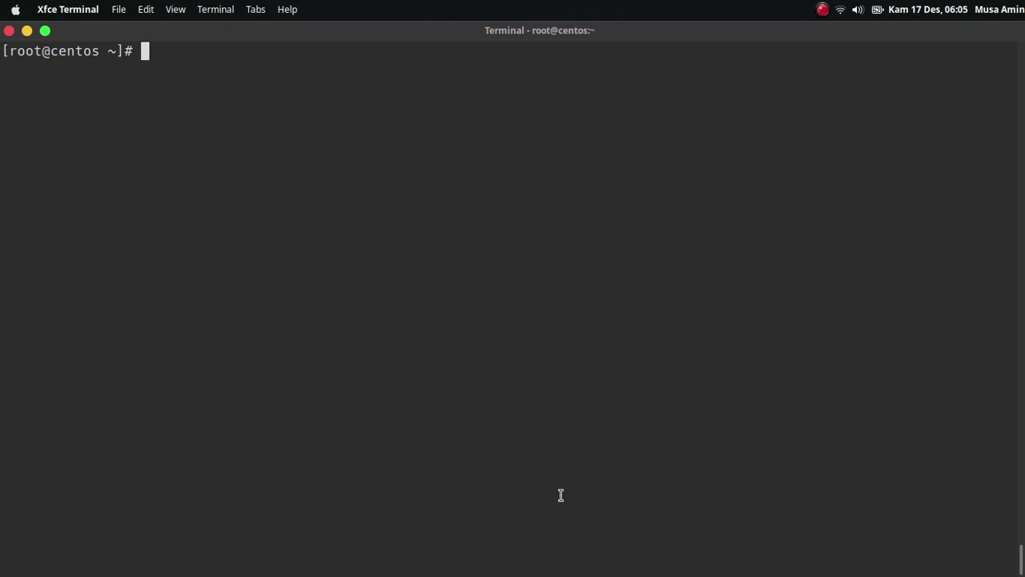
Copy the CentOS one-line install command from the aaPanel site's Installation section.
{"action": "mouse_move", "coordinate": [457, 564]}
{"action": "left_click", "coordinate": [341, 561]}
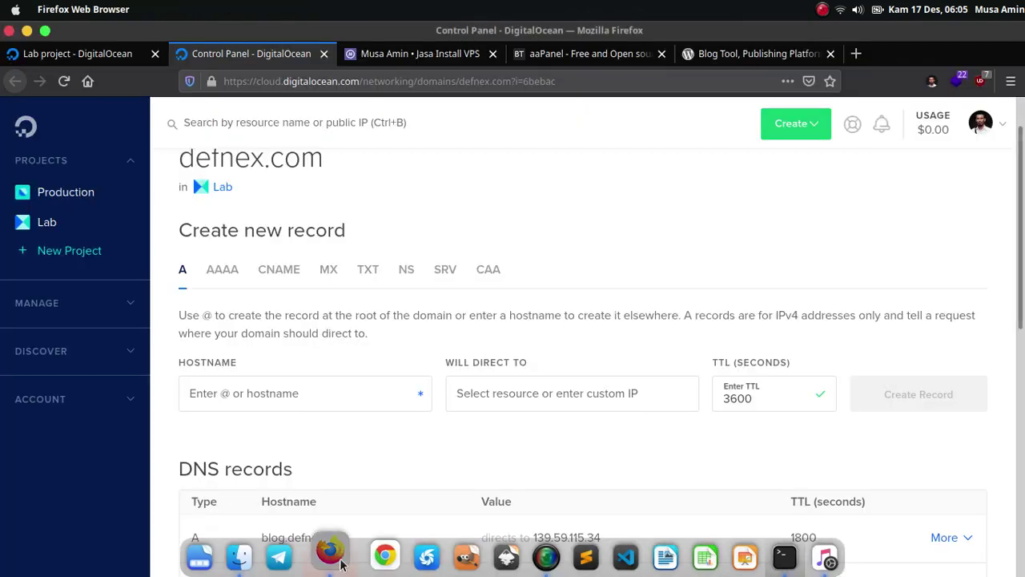
{"action": "left_click", "coordinate": [524, 61]}
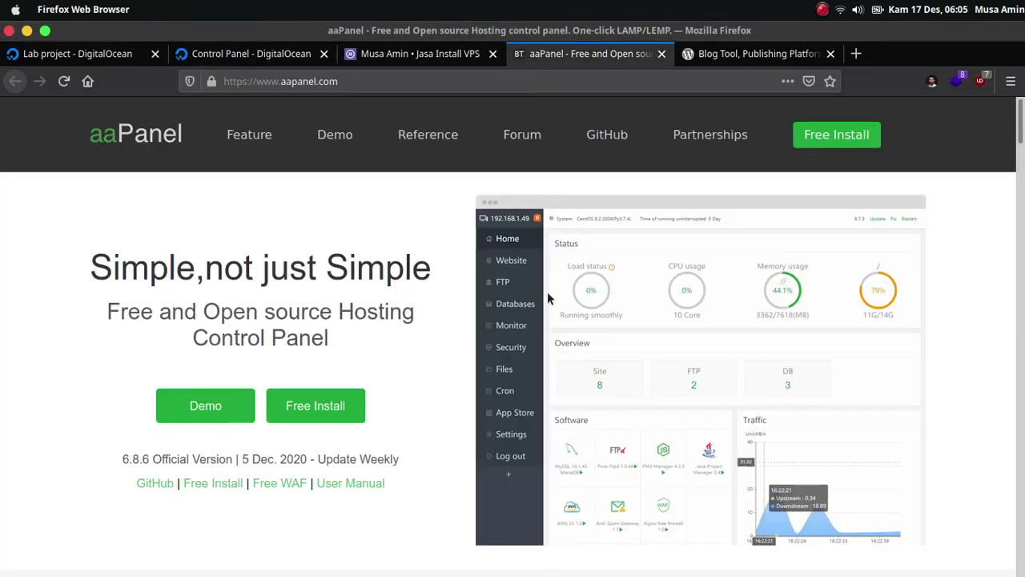
{"action": "scroll", "coordinate": [547, 291], "scroll_direction": "down", "scroll_amount": 5}
{"action": "scroll", "coordinate": [547, 337], "scroll_direction": "down", "scroll_amount": 15}
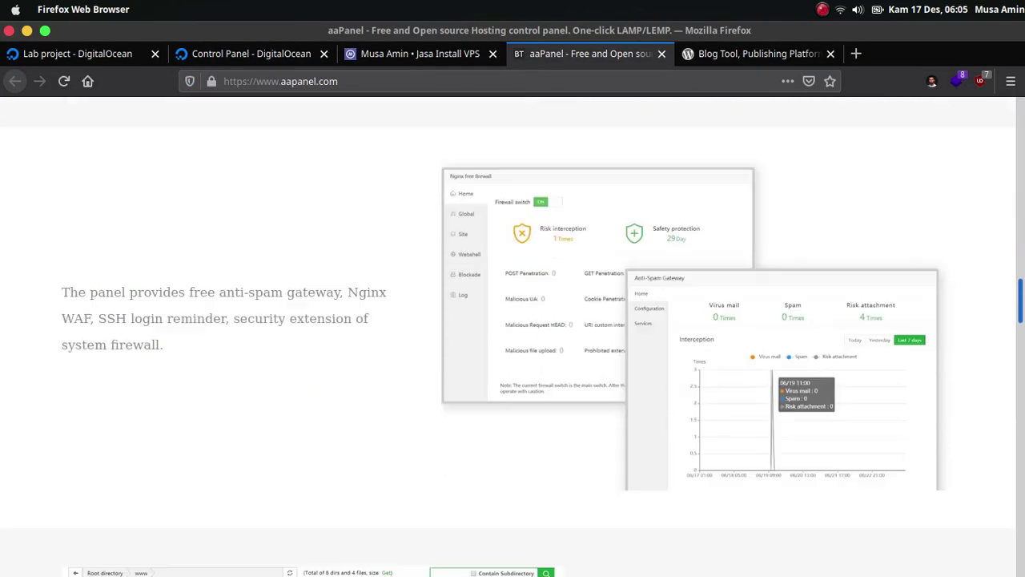
{"action": "scroll", "coordinate": [513, 336], "scroll_direction": "down", "scroll_amount": 8}
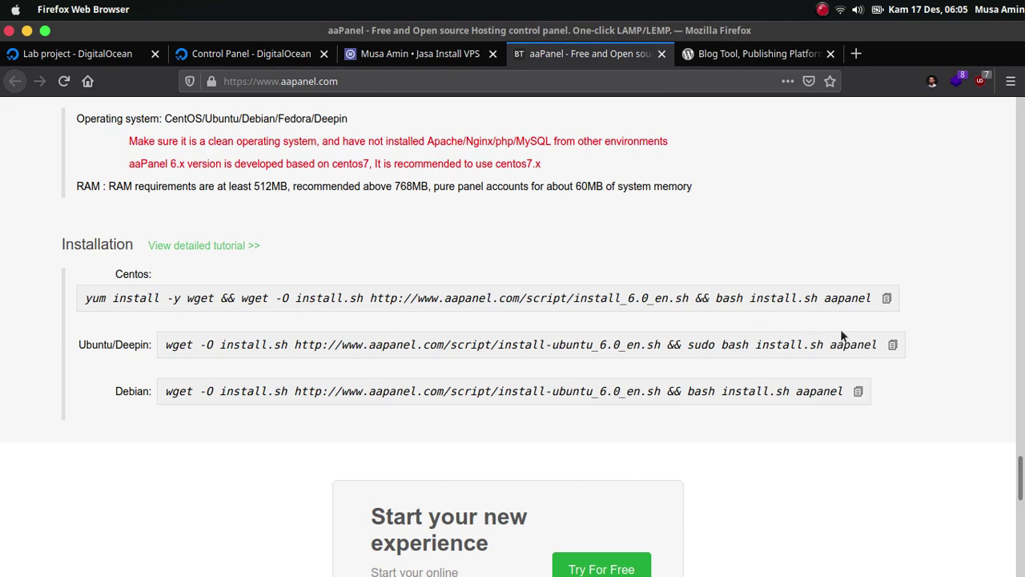
{"action": "left_click", "coordinate": [888, 302]}
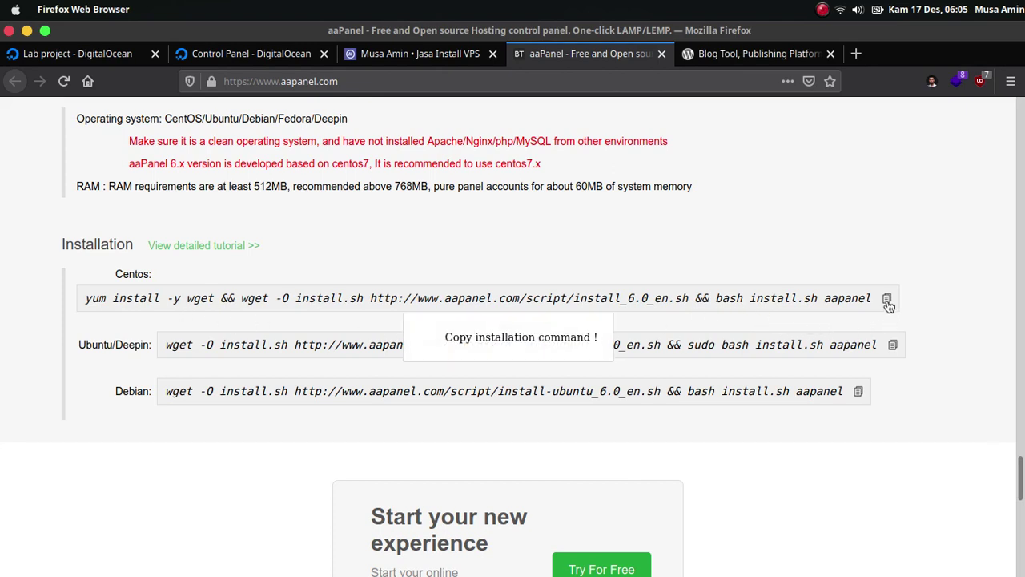
{"action": "scroll", "coordinate": [688, 330], "scroll_direction": "up", "scroll_amount": 1}
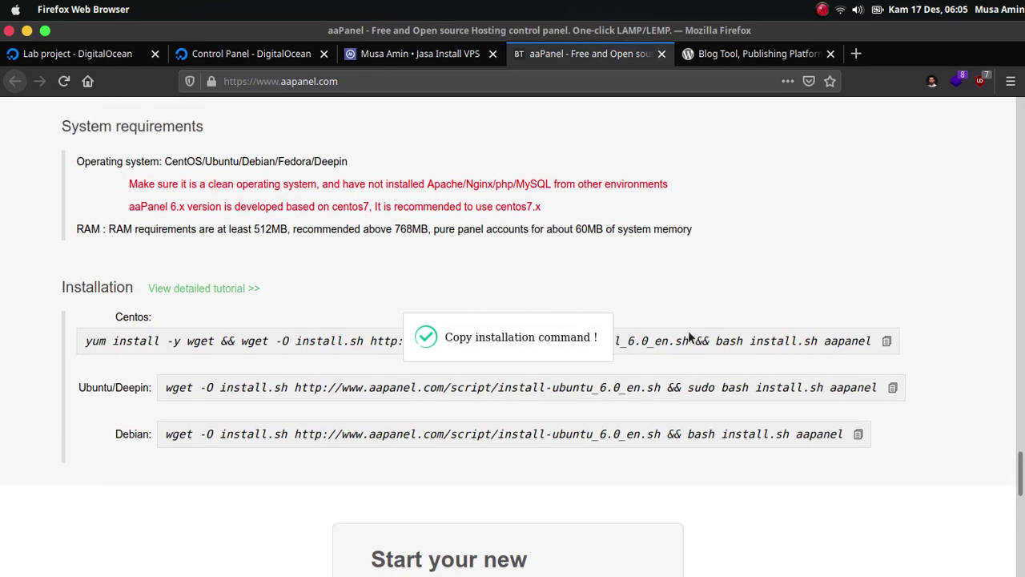
{"action": "scroll", "coordinate": [514, 360], "scroll_direction": "up", "scroll_amount": 1}
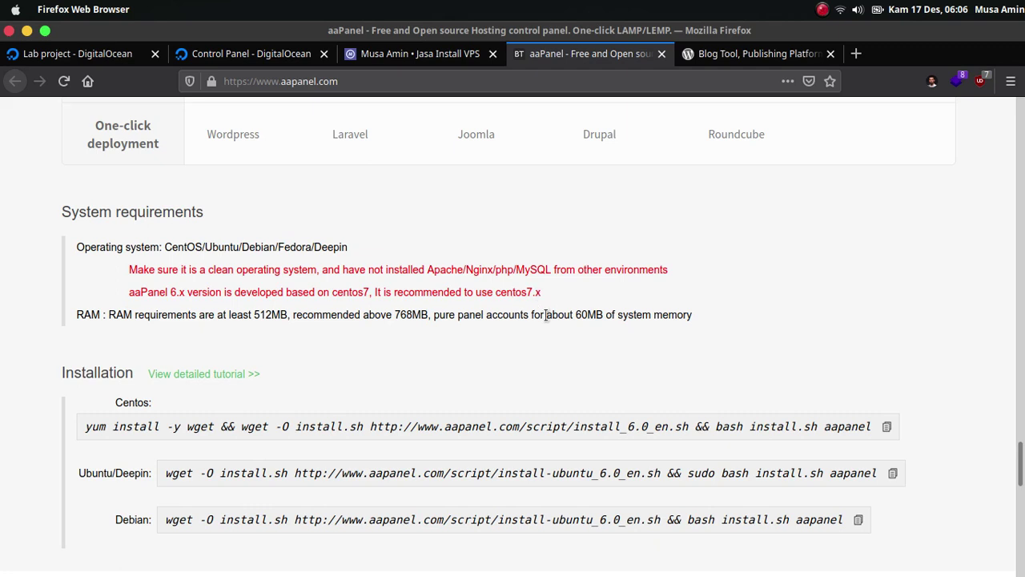
{"action": "mouse_move", "coordinate": [660, 561]}
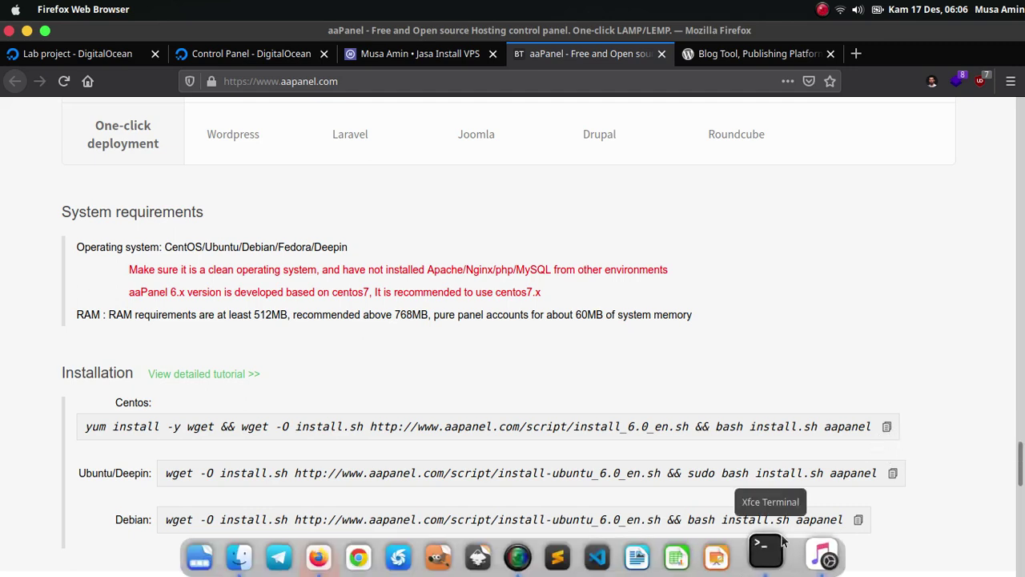
Paste and run the copied aaPanel install command in the server terminal.
{"action": "left_click", "coordinate": [767, 553]}
{"action": "right_click", "coordinate": [556, 143]}
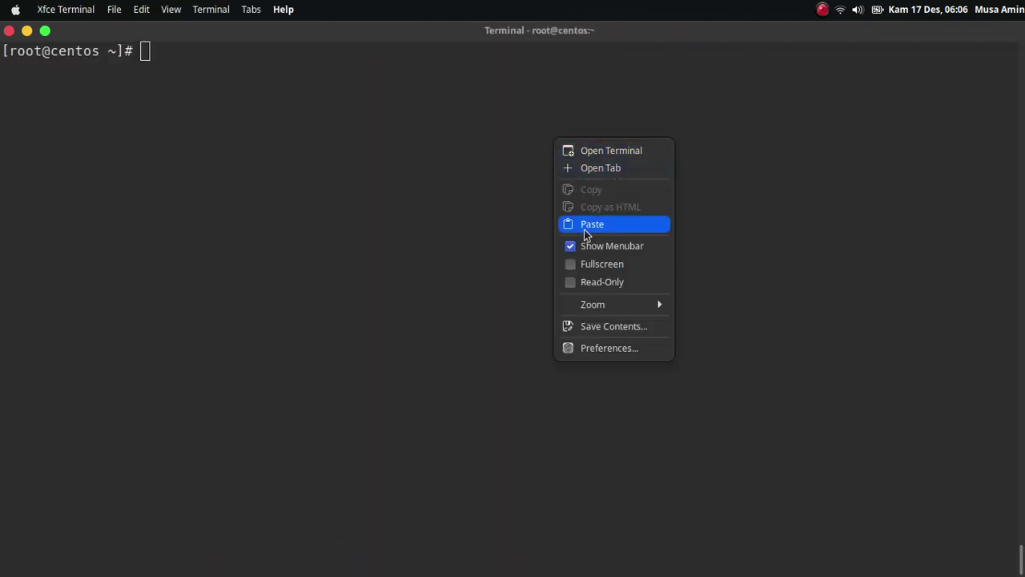
{"action": "left_click", "coordinate": [585, 223]}
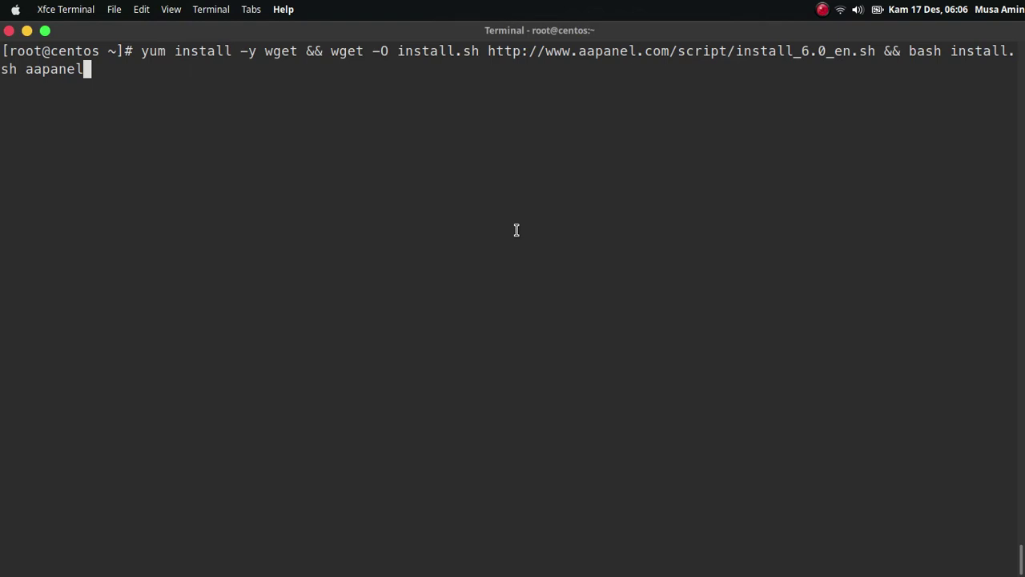
{"action": "key", "text": "Return"}
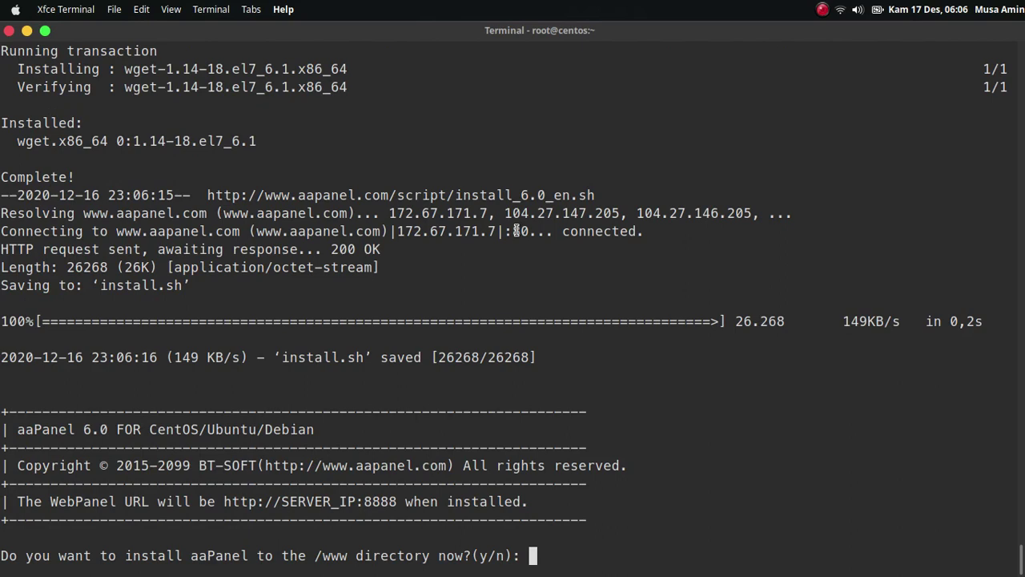
Answer y to install into /www and yes to enable panel SSL.
{"action": "type", "text": "y"}
{"action": "key", "text": "Return"}
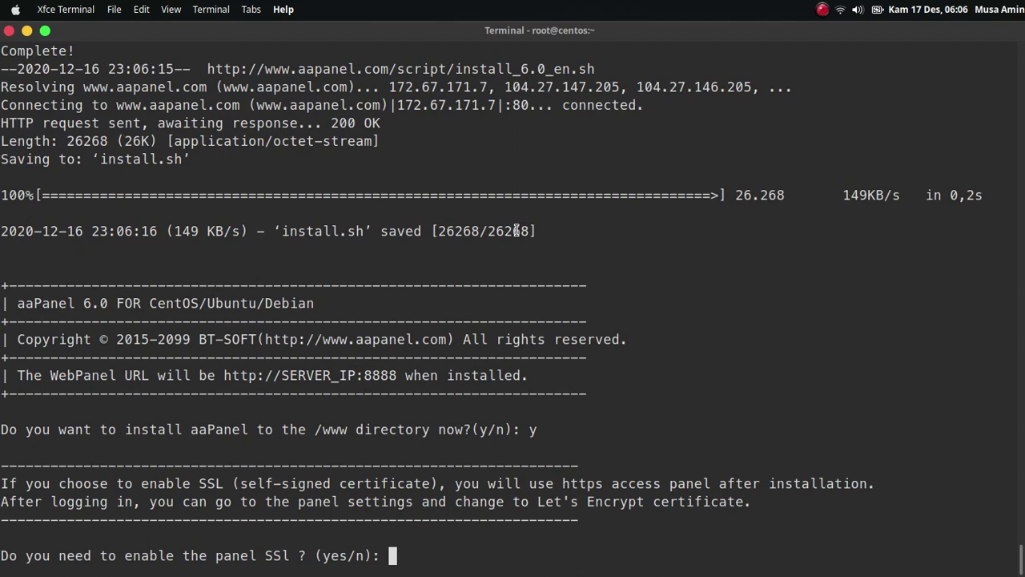
{"action": "type", "text": "yes"}
{"action": "key", "text": "Return"}
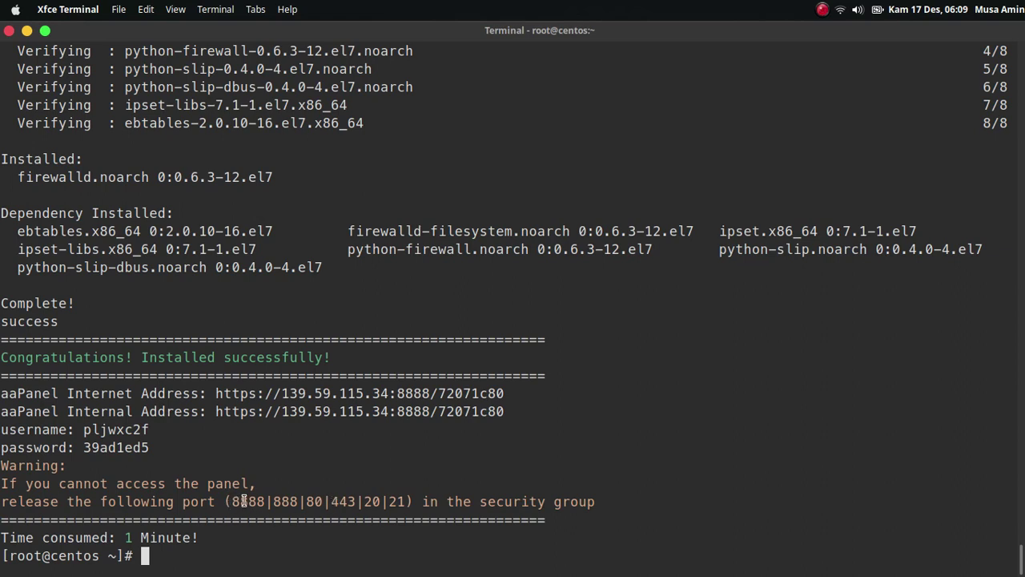
Note the required ports 8888, 888, 80, 443, 20, 21 and copy the panel address link.
{"action": "double_click", "coordinate": [241, 501]}
{"action": "double_click", "coordinate": [286, 501]}
{"action": "double_click", "coordinate": [313, 501]}
{"action": "double_click", "coordinate": [344, 501]}
{"action": "double_click", "coordinate": [372, 502]}
{"action": "double_click", "coordinate": [397, 501]}
{"action": "left_click", "coordinate": [396, 501]}
{"action": "right_click", "coordinate": [381, 411]}
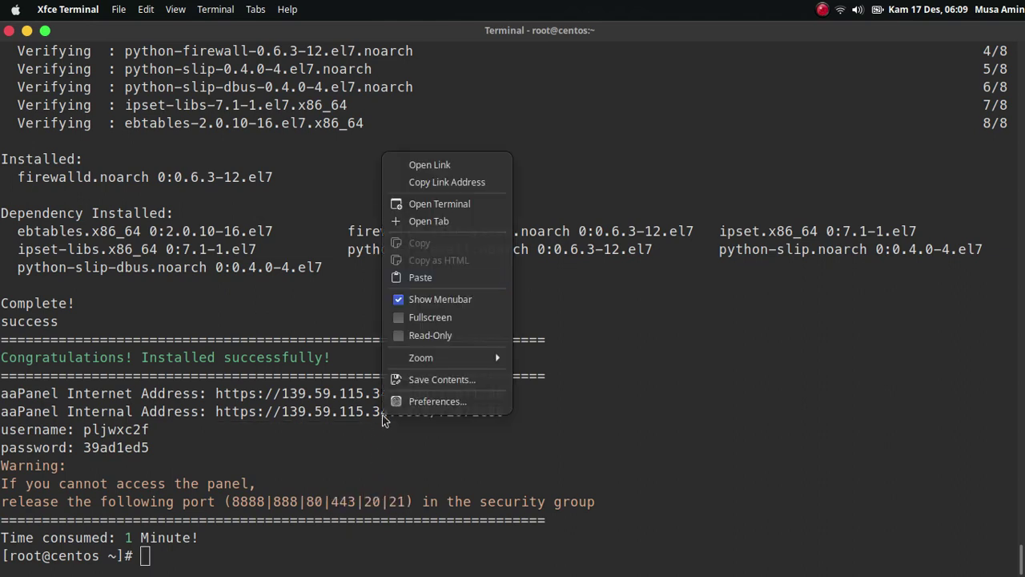
{"action": "left_click", "coordinate": [463, 183]}
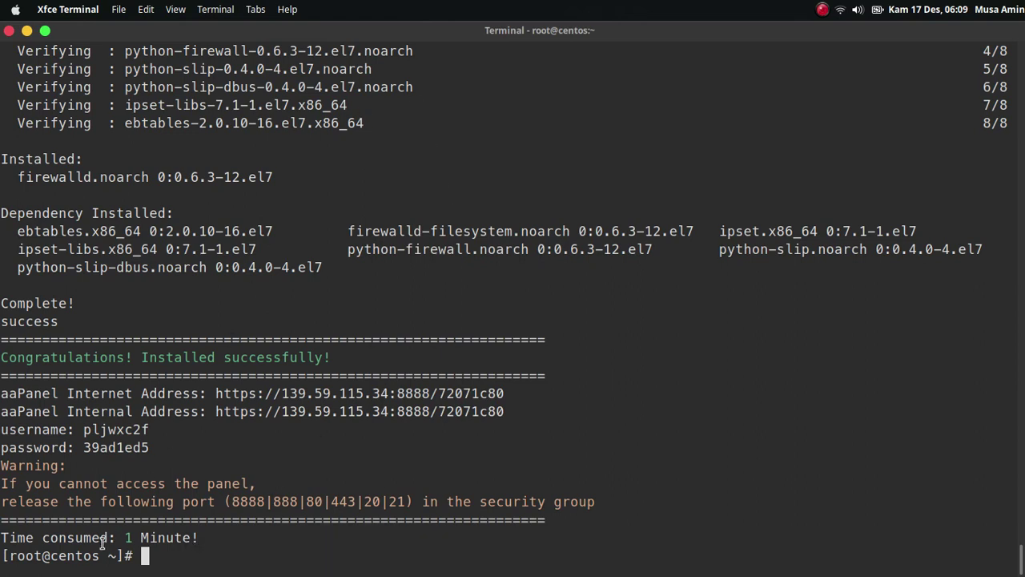
Load the port-8888 panel address in Firefox and accept the self-signed certificate risk.
{"action": "mouse_move", "coordinate": [280, 565]}
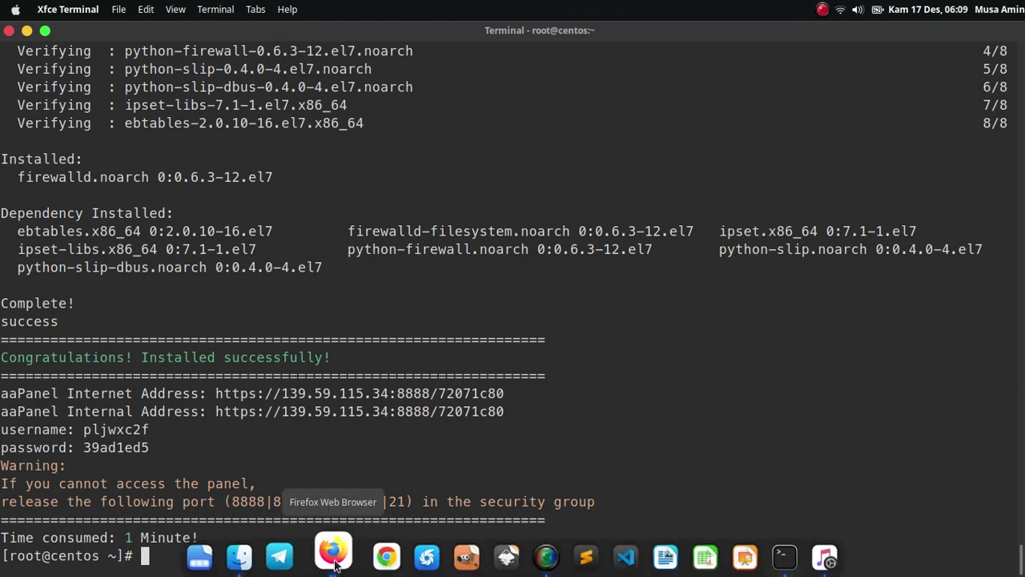
{"action": "left_click", "coordinate": [335, 561]}
{"action": "right_click", "coordinate": [463, 88]}
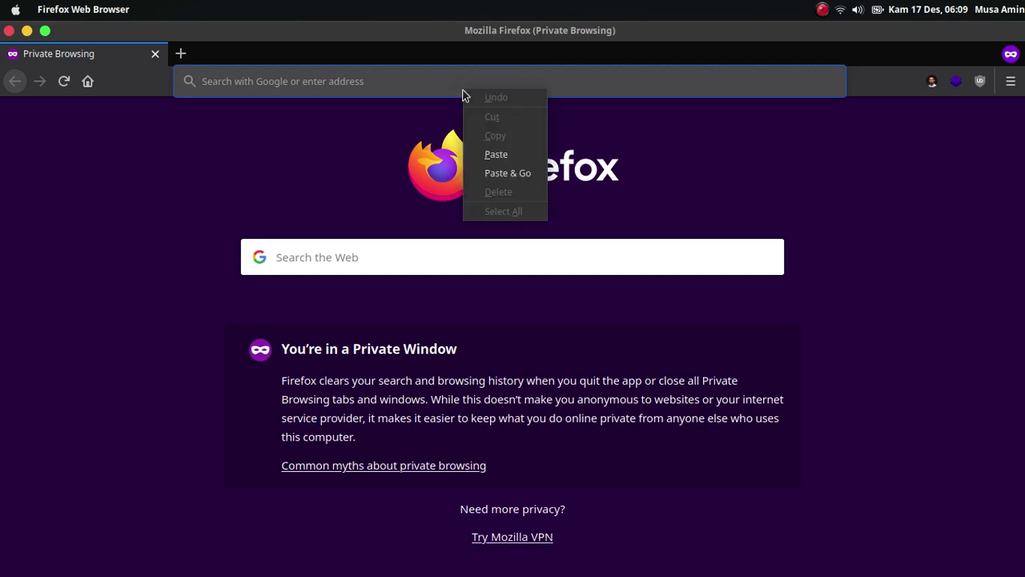
{"action": "left_click", "coordinate": [507, 173]}
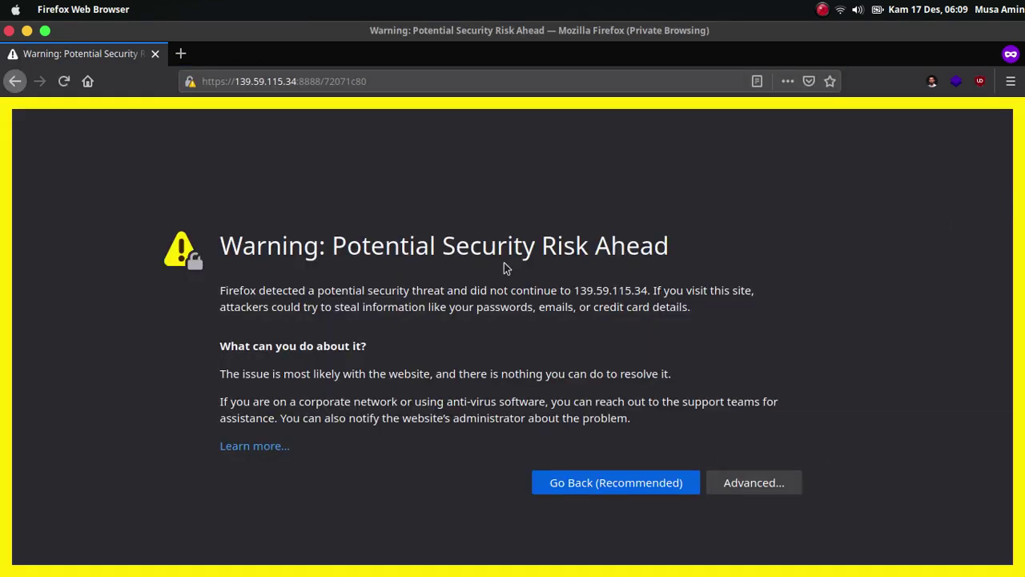
{"action": "left_click", "coordinate": [745, 482]}
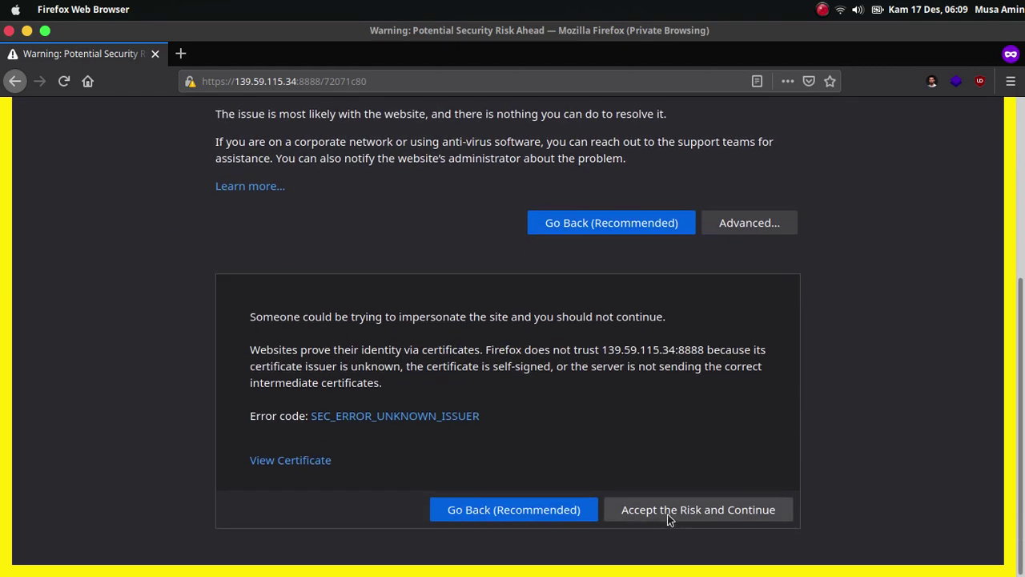
{"action": "left_click", "coordinate": [668, 516]}
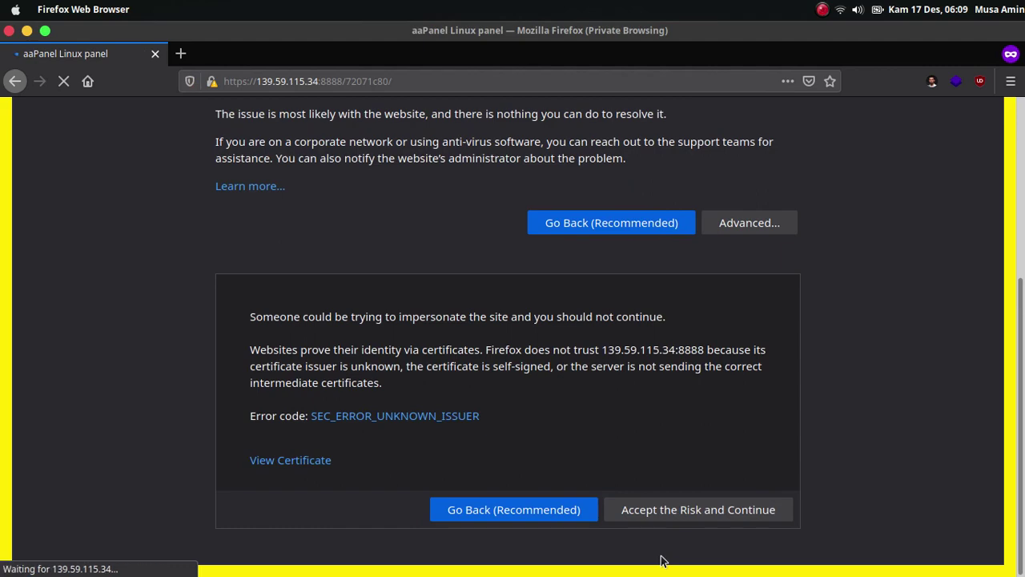
Copy the panel username from the installer output into the Account field.
{"action": "mouse_move", "coordinate": [377, 570]}
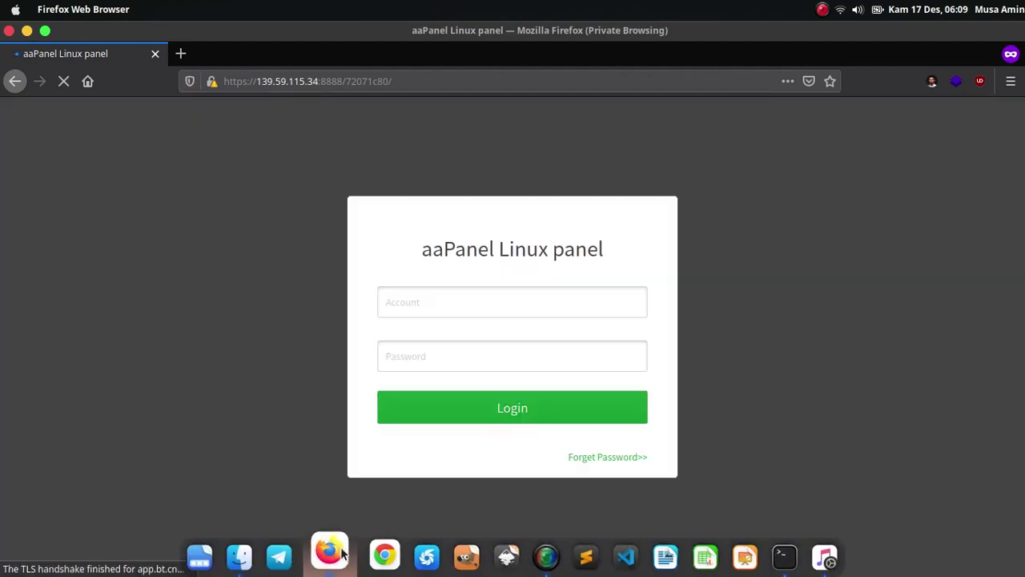
{"action": "left_click", "coordinate": [783, 556]}
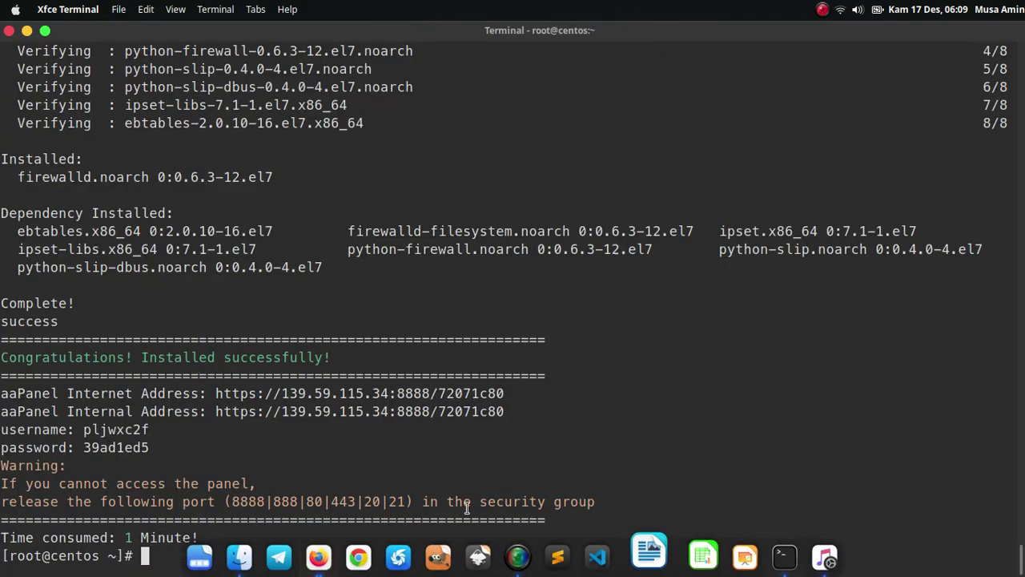
{"action": "double_click", "coordinate": [120, 430]}
{"action": "right_click", "coordinate": [120, 432]}
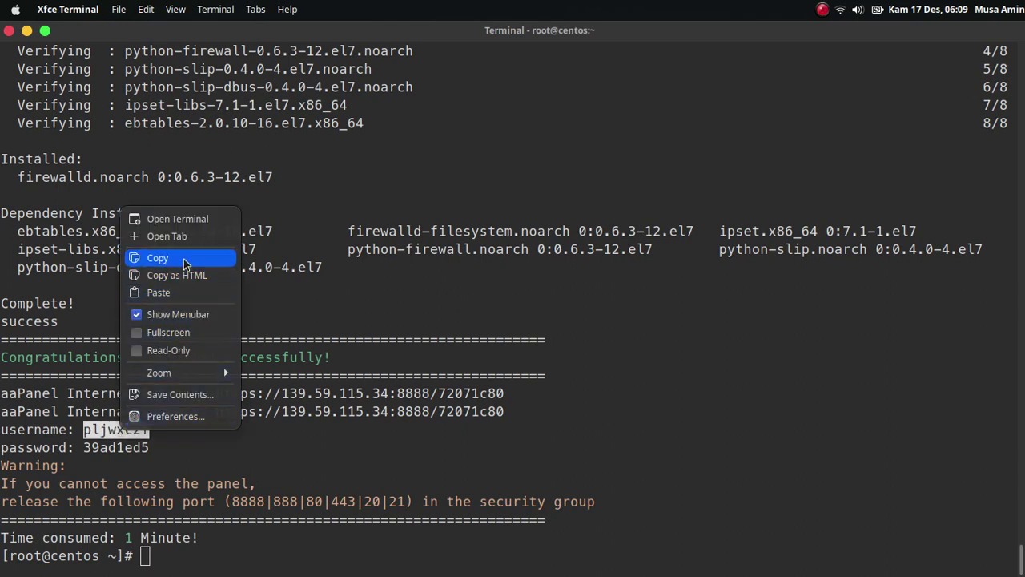
{"action": "left_click", "coordinate": [158, 258]}
{"action": "left_click", "coordinate": [330, 558]}
{"action": "left_click", "coordinate": [536, 295]}
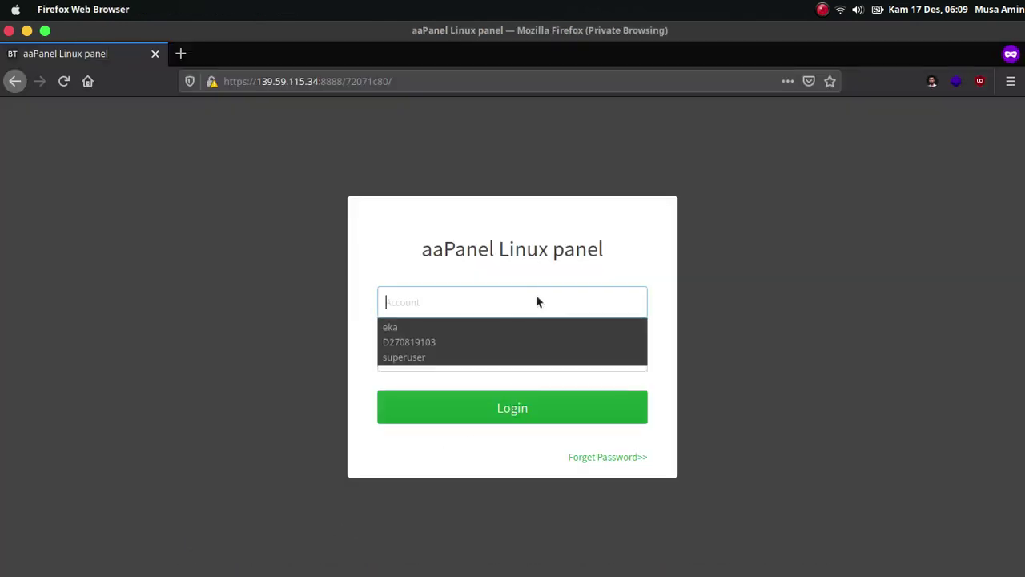
{"action": "key", "text": "ctrl+v"}
{"action": "key", "text": "Tab"}
Copy the panel password into the Password field and log in.
{"action": "key", "text": "alt+Tab"}
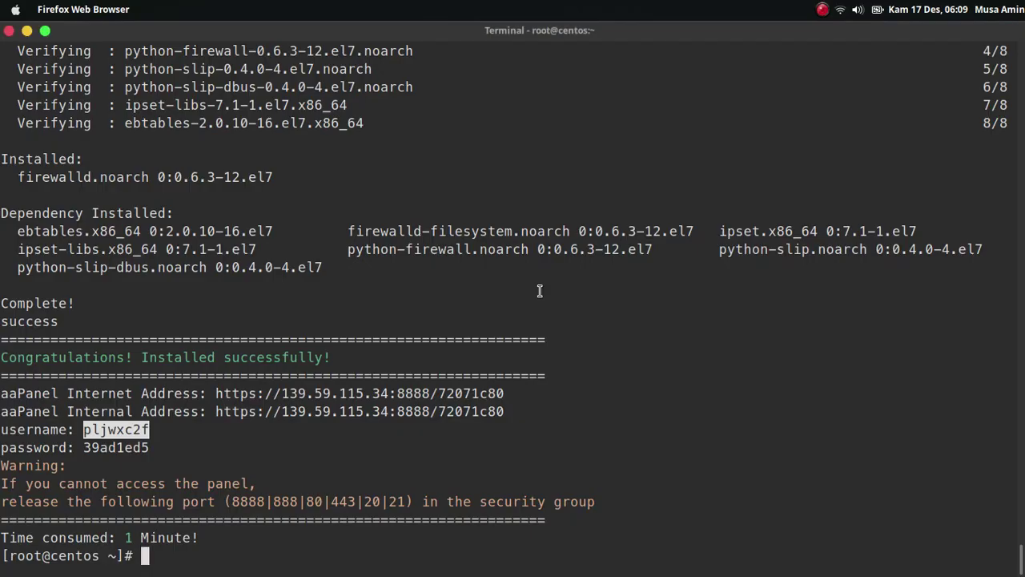
{"action": "double_click", "coordinate": [136, 448]}
{"action": "right_click", "coordinate": [150, 455]}
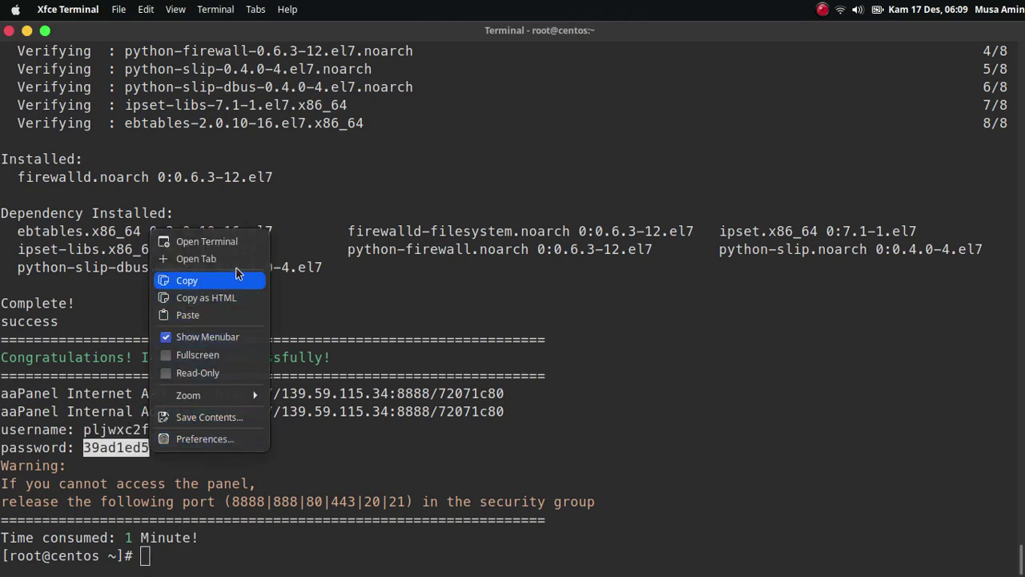
{"action": "left_click", "coordinate": [187, 280]}
{"action": "key", "text": "alt+Tab"}
{"action": "key", "text": "ctrl+v"}
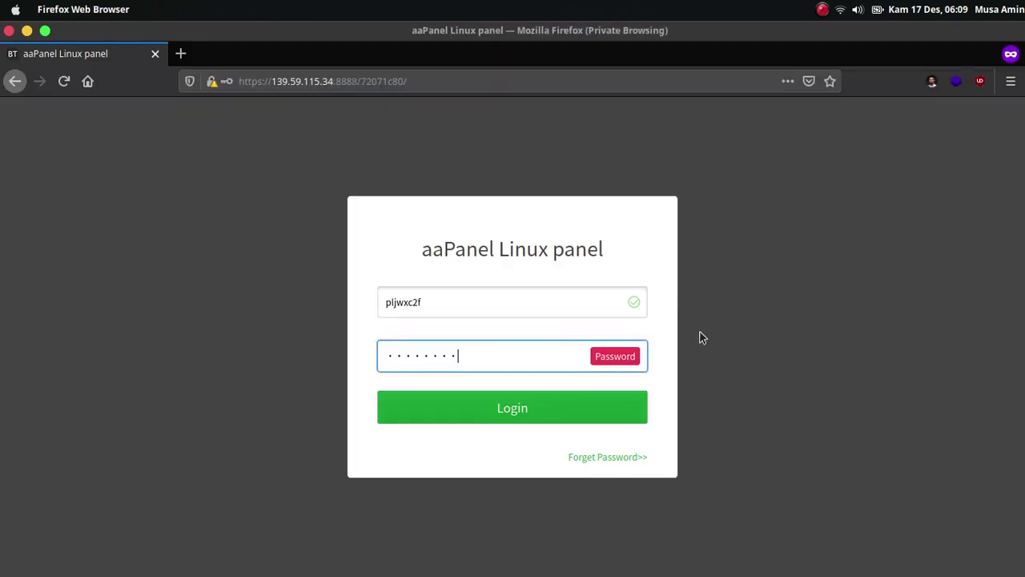
{"action": "left_click", "coordinate": [608, 412]}
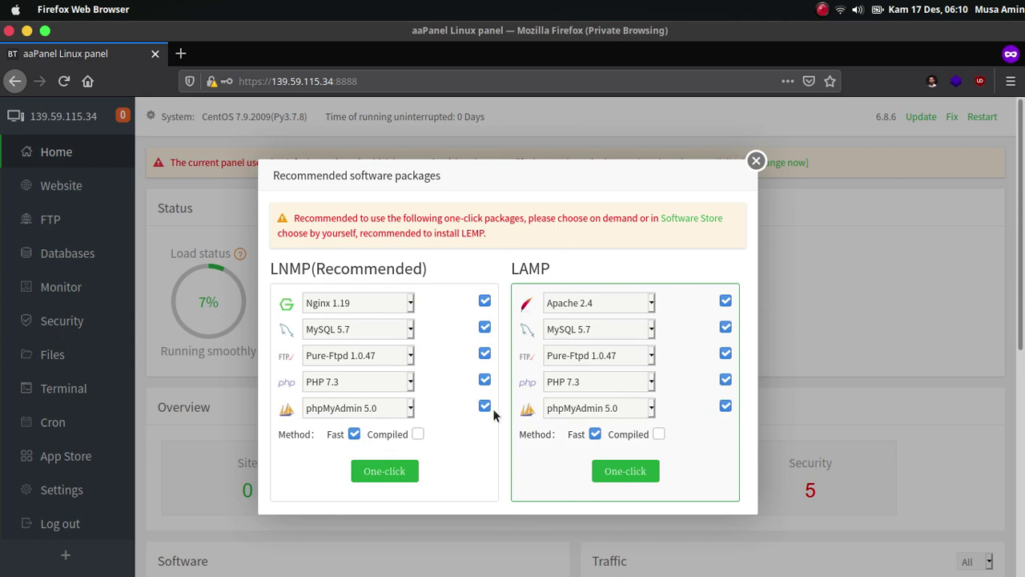
Start the LNMP one-click install with Nginx 1.19, mariadb_10.4, PHP 7.4 and phpMyAdmin 5.0.
{"action": "left_click", "coordinate": [363, 303]}
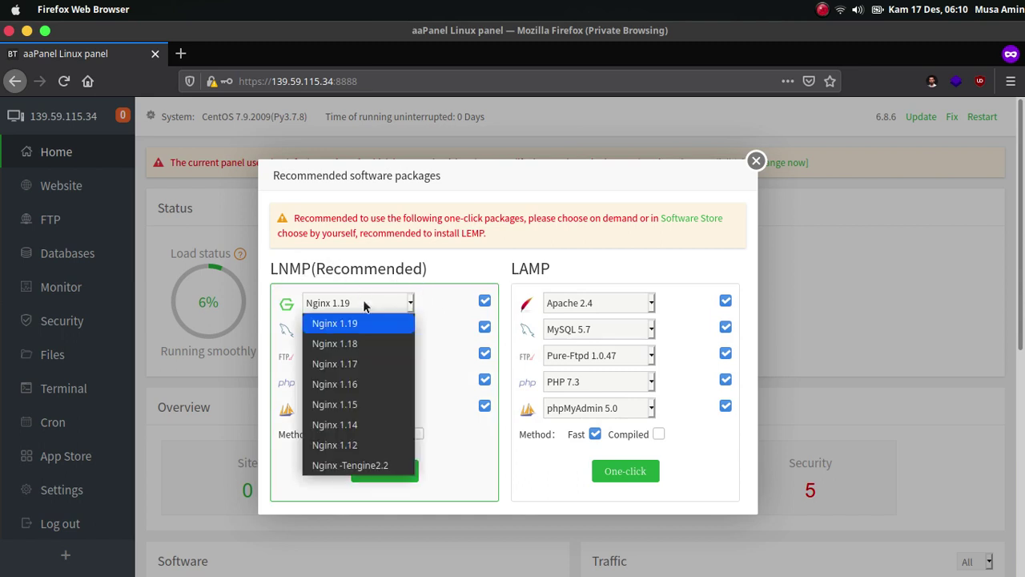
{"action": "left_click", "coordinate": [364, 302]}
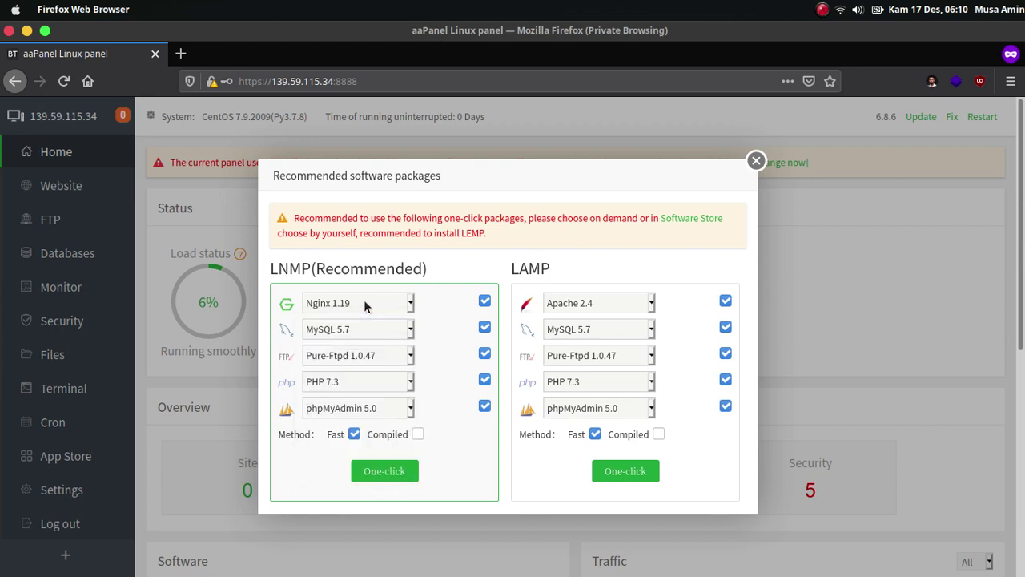
{"action": "left_click", "coordinate": [397, 331]}
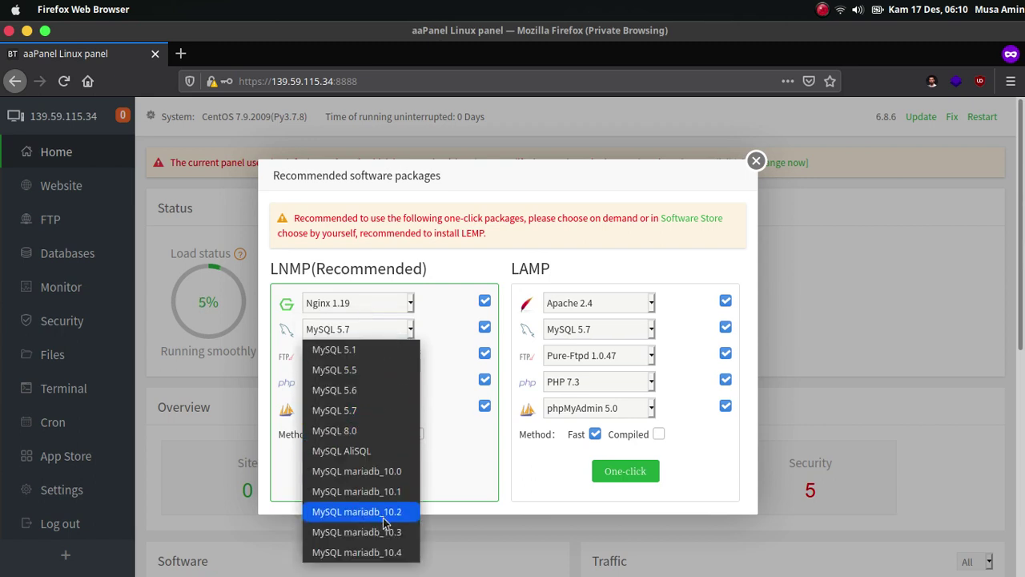
{"action": "left_click", "coordinate": [397, 552]}
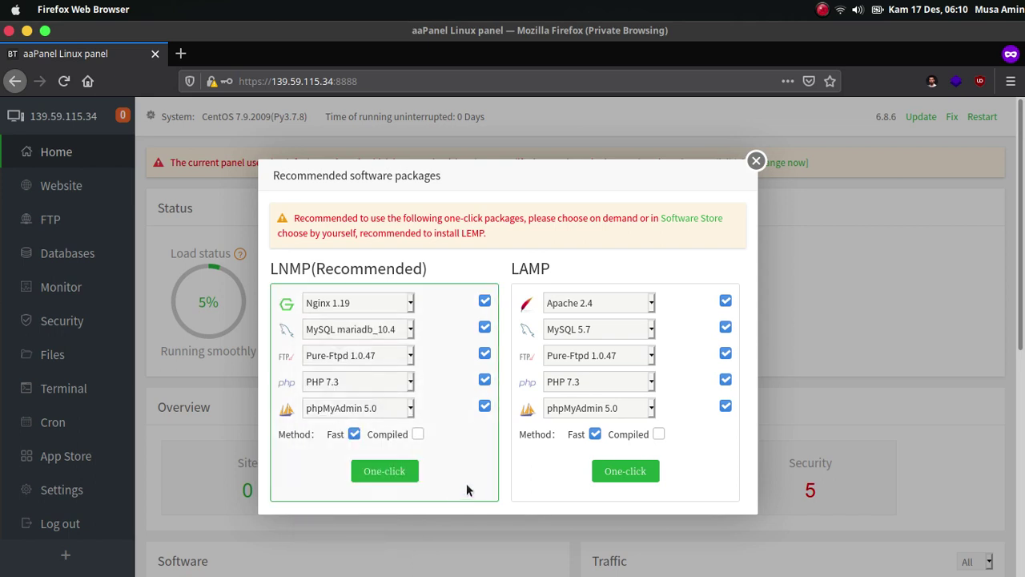
{"action": "left_click", "coordinate": [406, 383]}
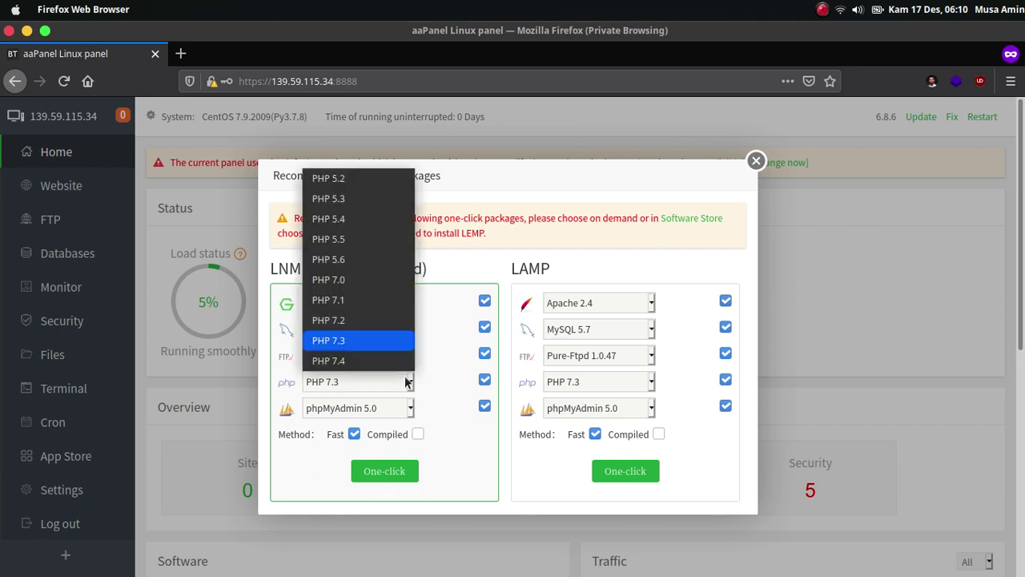
{"action": "left_click", "coordinate": [403, 362]}
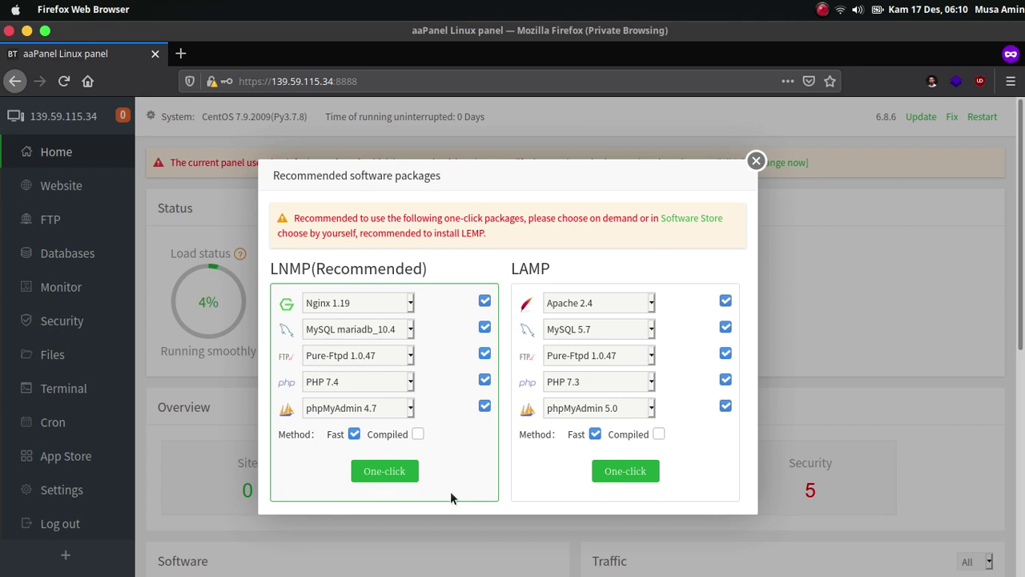
{"action": "left_click", "coordinate": [391, 413]}
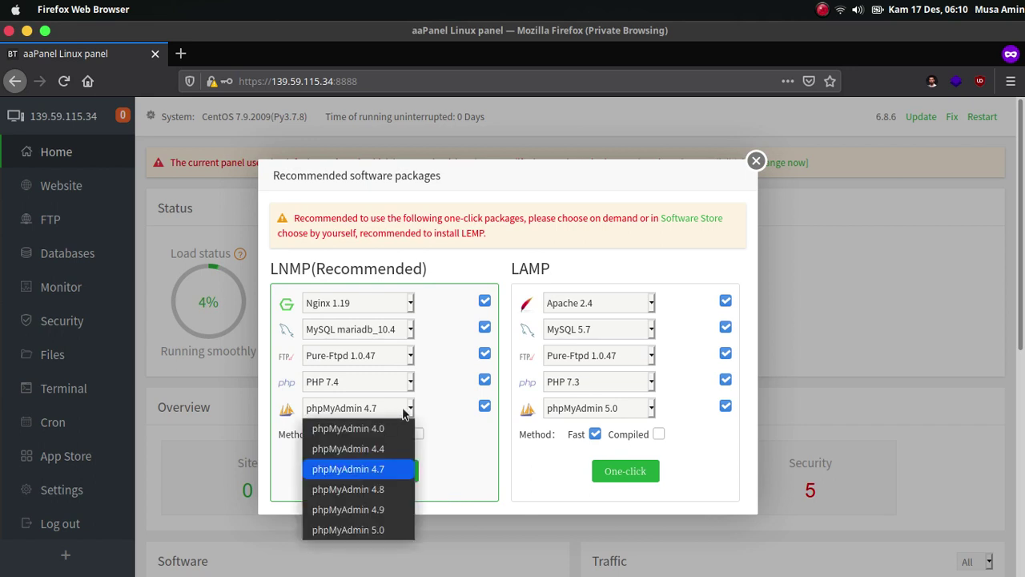
{"action": "left_click", "coordinate": [459, 477]}
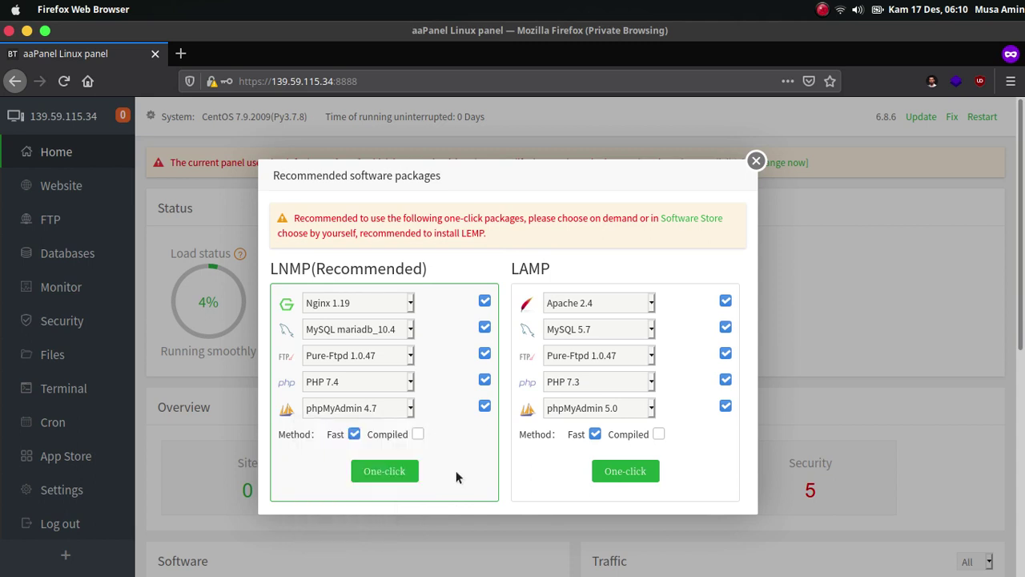
{"action": "left_click", "coordinate": [389, 407]}
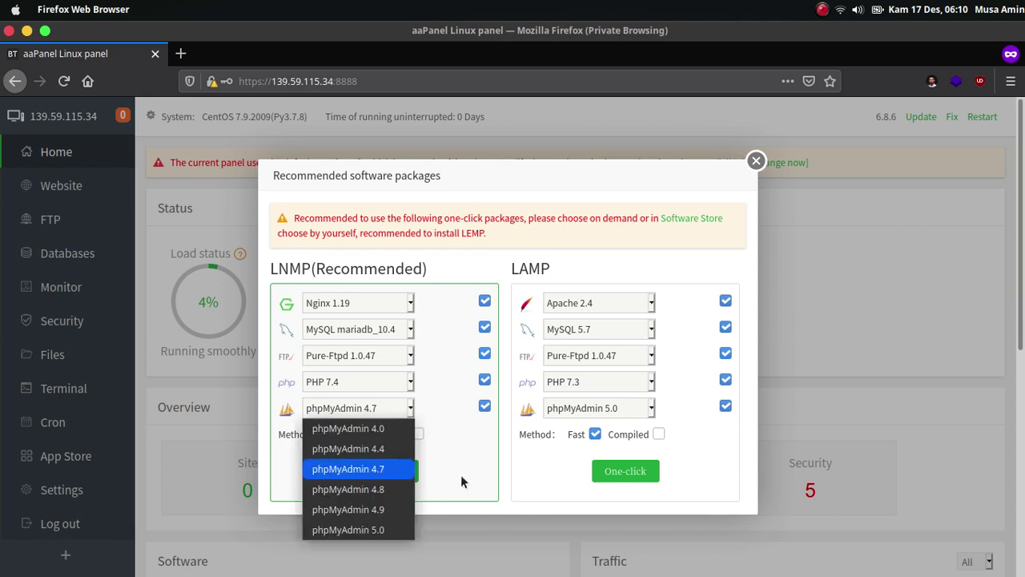
{"action": "left_click", "coordinate": [394, 529]}
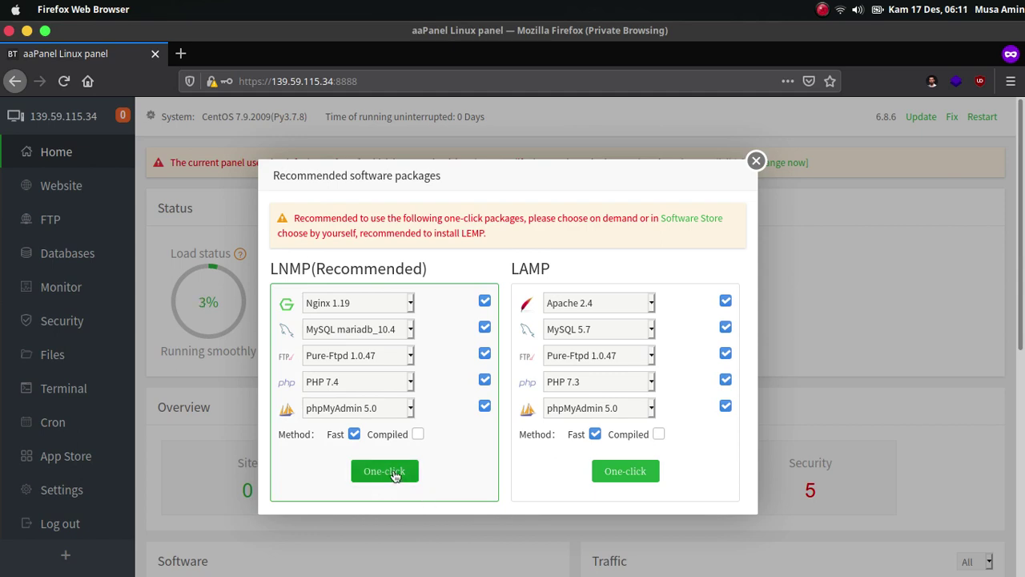
{"action": "left_click", "coordinate": [394, 474]}
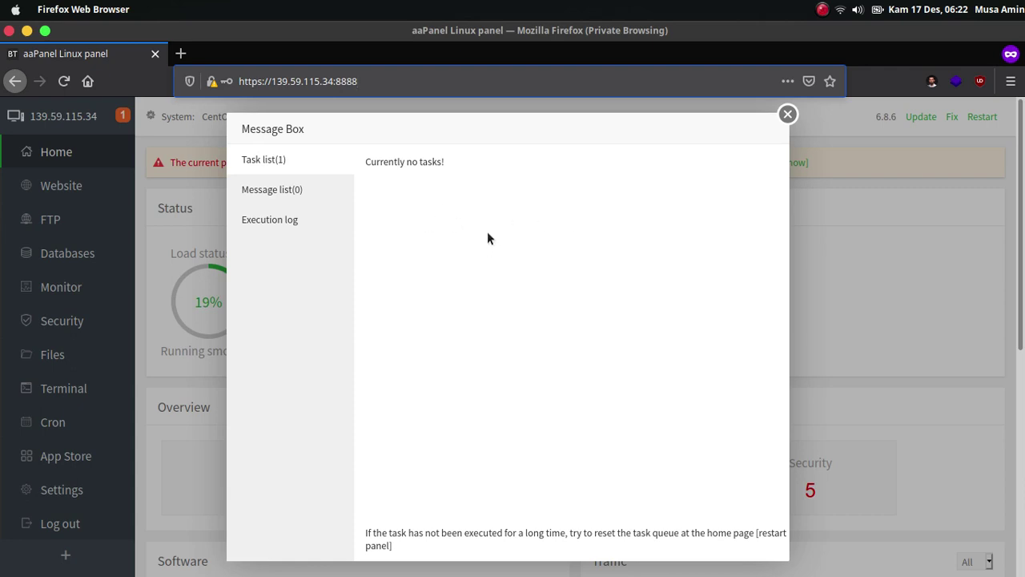
Close the Message Box and look over the Home dashboard showing 0 sites, FTP and databases.
{"action": "left_click", "coordinate": [790, 120]}
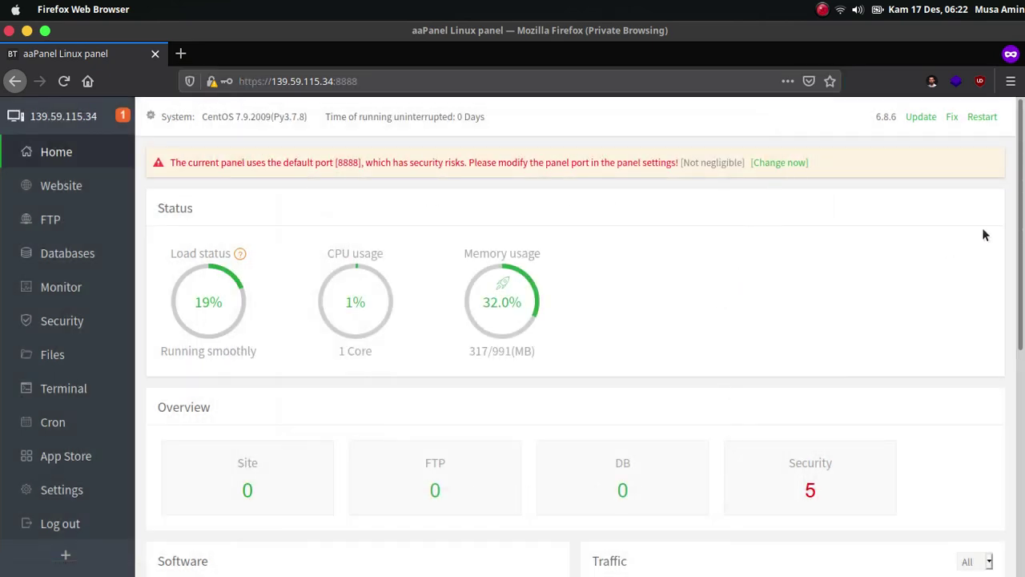
{"action": "scroll", "coordinate": [982, 228], "scroll_direction": "down", "scroll_amount": 3}
{"action": "scroll", "coordinate": [584, 336], "scroll_direction": "up", "scroll_amount": 1}
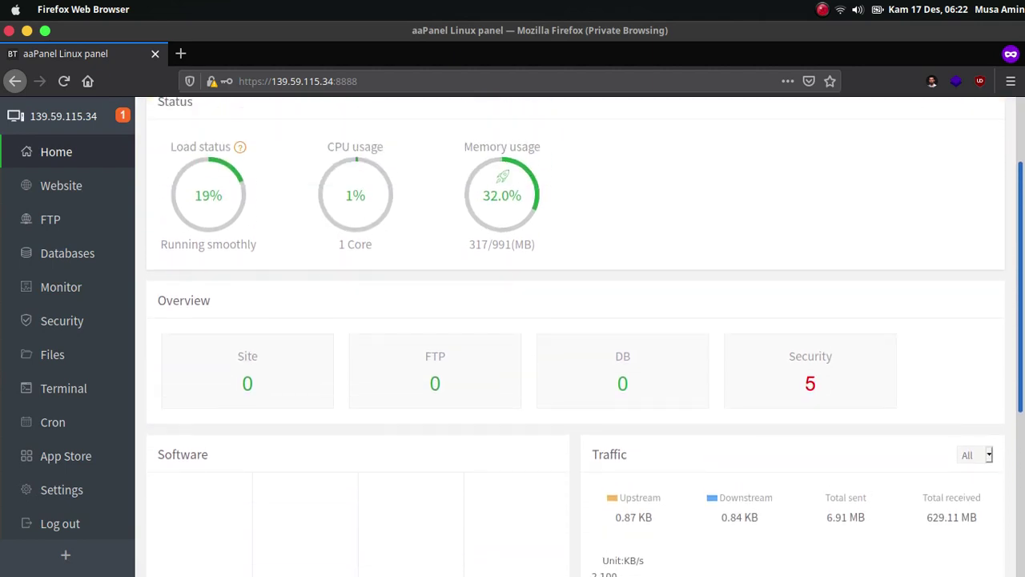
{"action": "scroll", "coordinate": [259, 394], "scroll_direction": "up", "scroll_amount": 2}
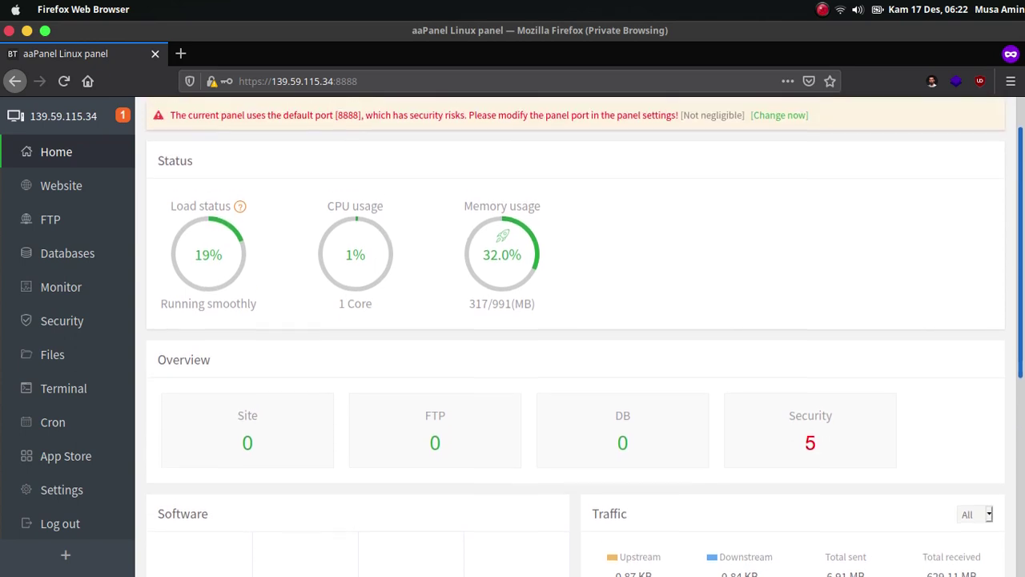
In the App Store, turn on 'Display on dashboard' for Nginx and PHP-7.4.
{"action": "left_click", "coordinate": [73, 456]}
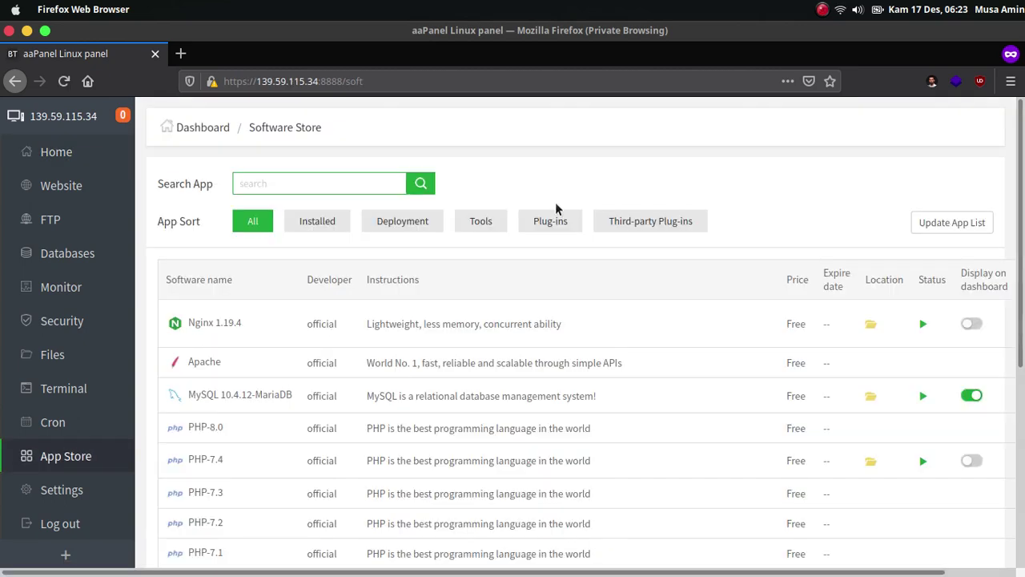
{"action": "scroll", "coordinate": [641, 188], "scroll_direction": "down", "scroll_amount": 1}
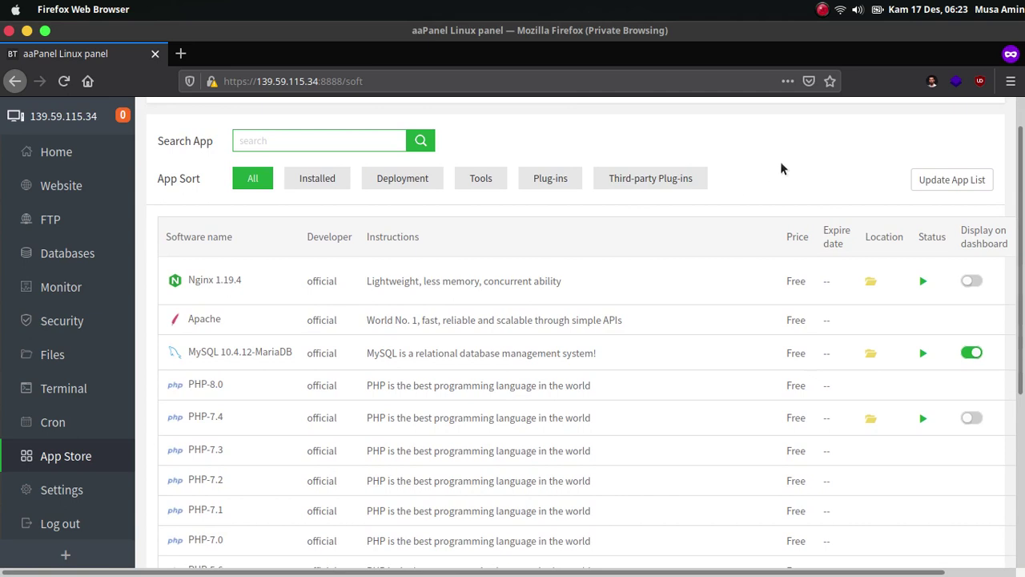
{"action": "scroll", "coordinate": [781, 168], "scroll_direction": "down", "scroll_amount": 1}
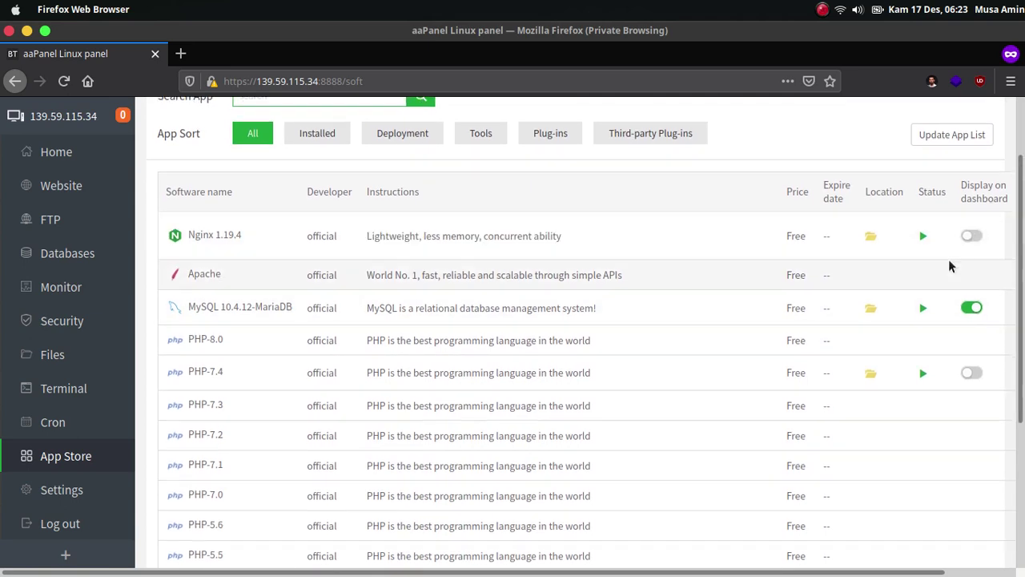
{"action": "scroll", "coordinate": [925, 336], "scroll_direction": "down", "scroll_amount": 3}
{"action": "scroll", "coordinate": [945, 322], "scroll_direction": "down", "scroll_amount": 2}
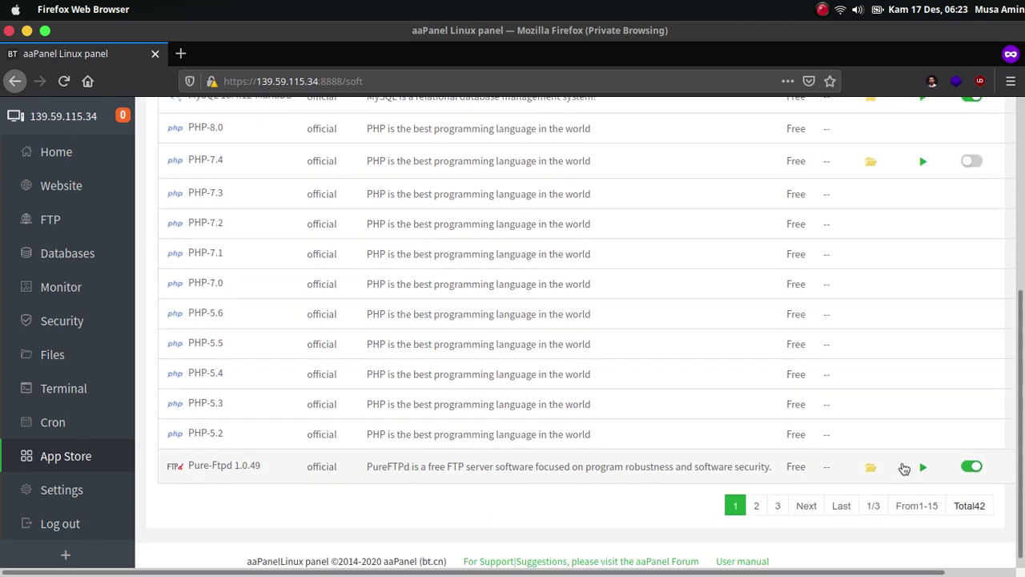
{"action": "scroll", "coordinate": [929, 320], "scroll_direction": "up", "scroll_amount": 4}
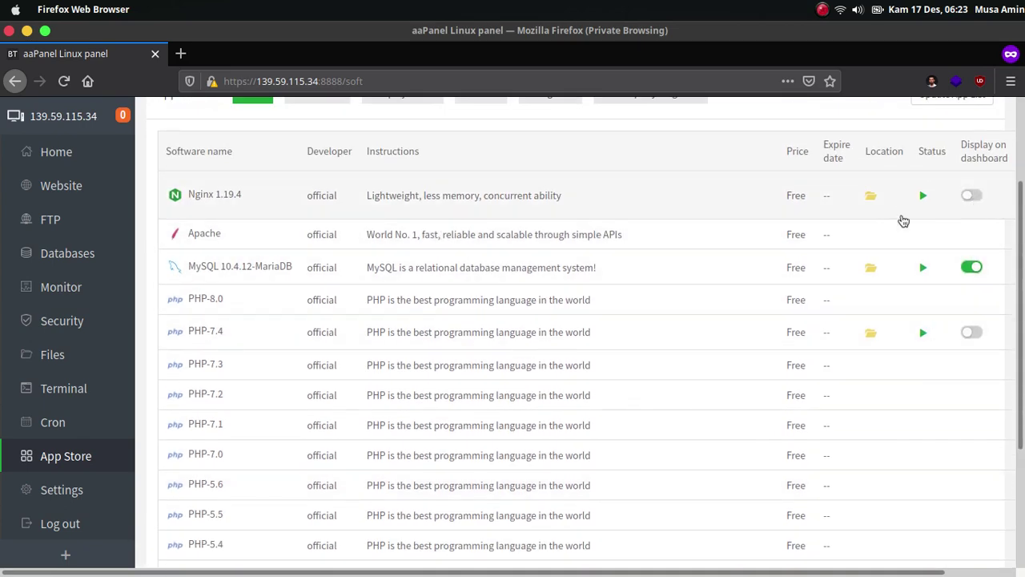
{"action": "left_click", "coordinate": [972, 196]}
{"action": "left_click", "coordinate": [971, 336]}
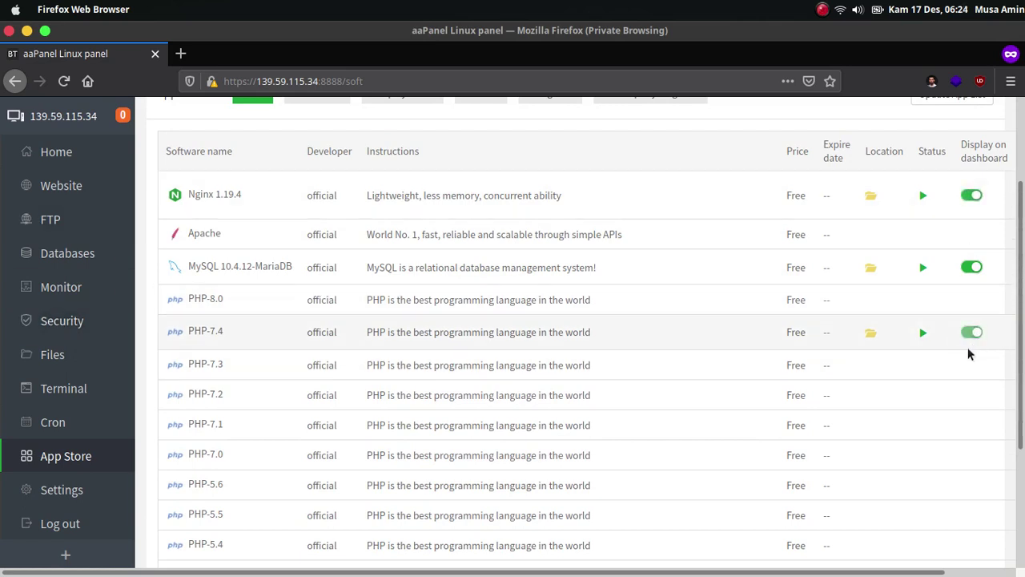
Zoom the page out, then open the PHP-8.0 installer and cancel it without installing.
{"action": "scroll", "coordinate": [970, 348], "scroll_direction": "down", "scroll_amount": 3}
{"action": "scroll", "coordinate": [971, 414], "scroll_direction": "up", "scroll_amount": 5}
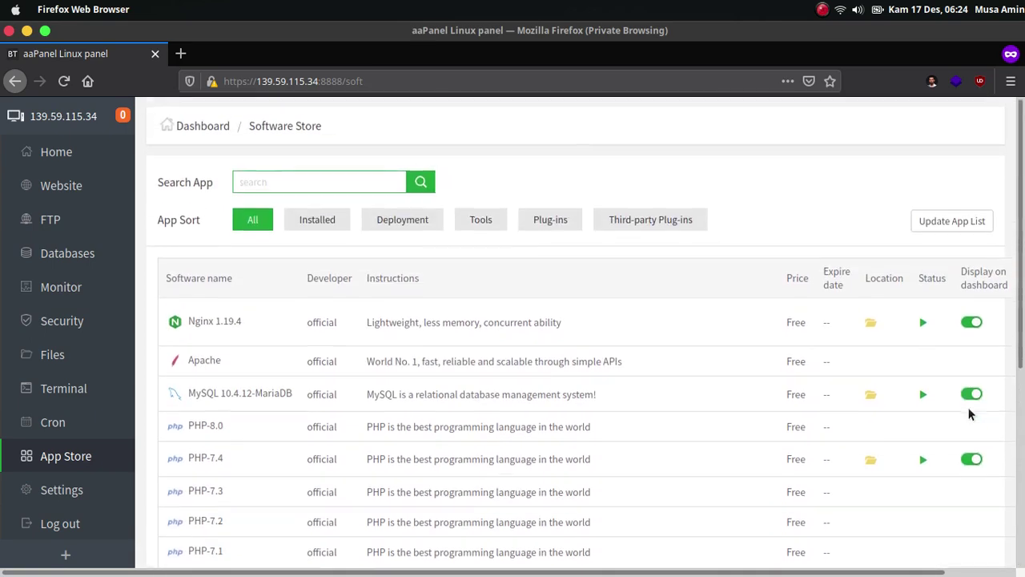
{"action": "scroll", "coordinate": [970, 415], "scroll_direction": "down", "scroll_amount": 1}
{"action": "scroll", "coordinate": [920, 382], "scroll_direction": "down", "scroll_amount": 1}
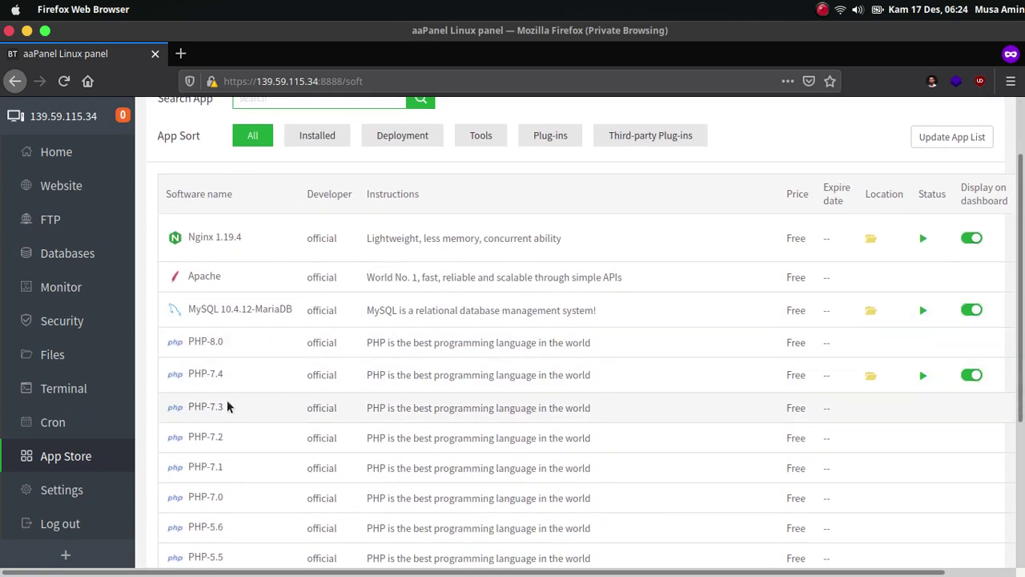
{"action": "scroll", "coordinate": [229, 407], "scroll_direction": "down", "scroll_amount": 4}
{"action": "scroll", "coordinate": [208, 433], "scroll_direction": "up", "scroll_amount": 3}
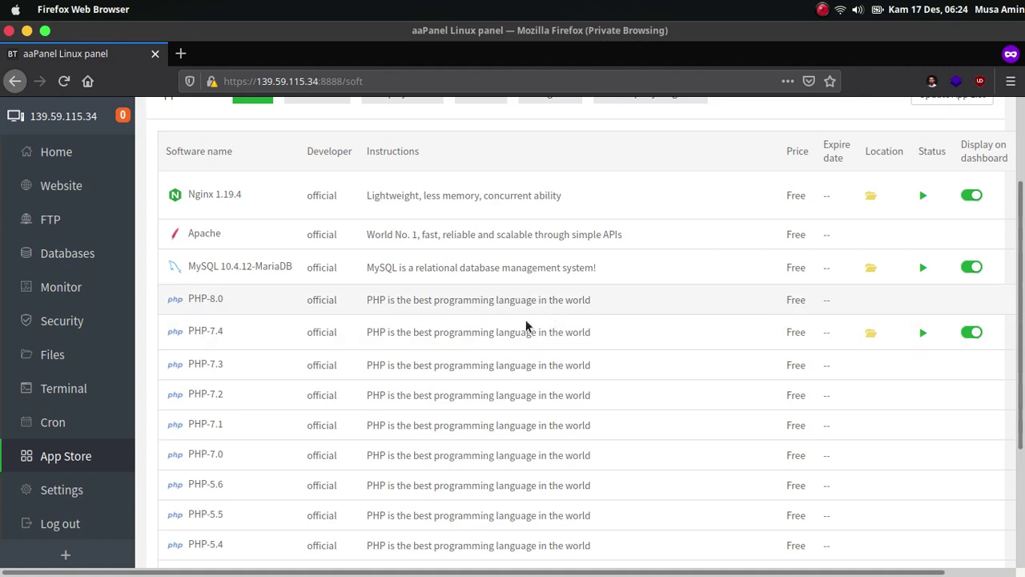
{"action": "scroll", "coordinate": [790, 337], "scroll_direction": "up", "scroll_amount": 3}
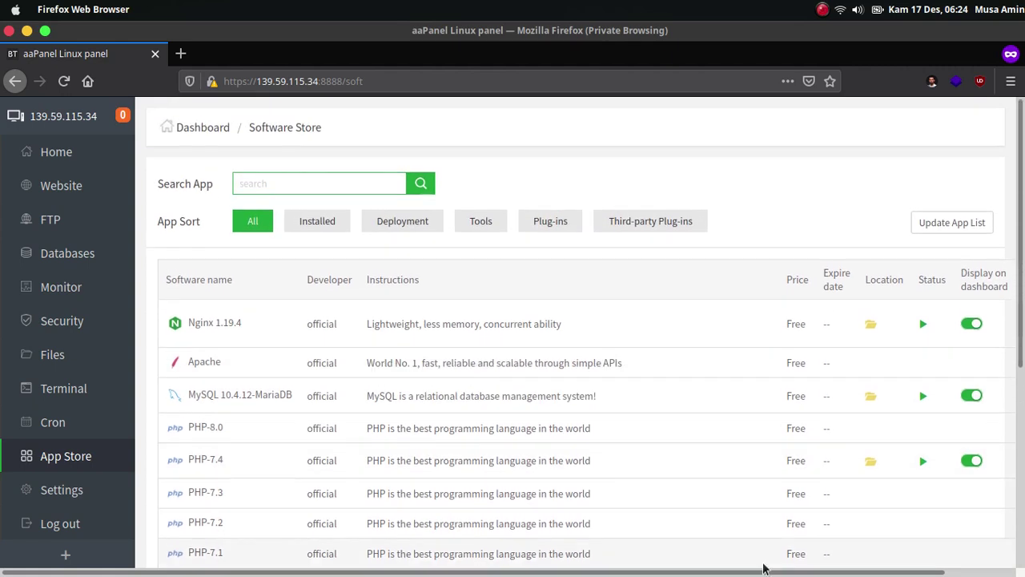
{"action": "scroll", "coordinate": [766, 569], "scroll_direction": "right", "scroll_amount": 1}
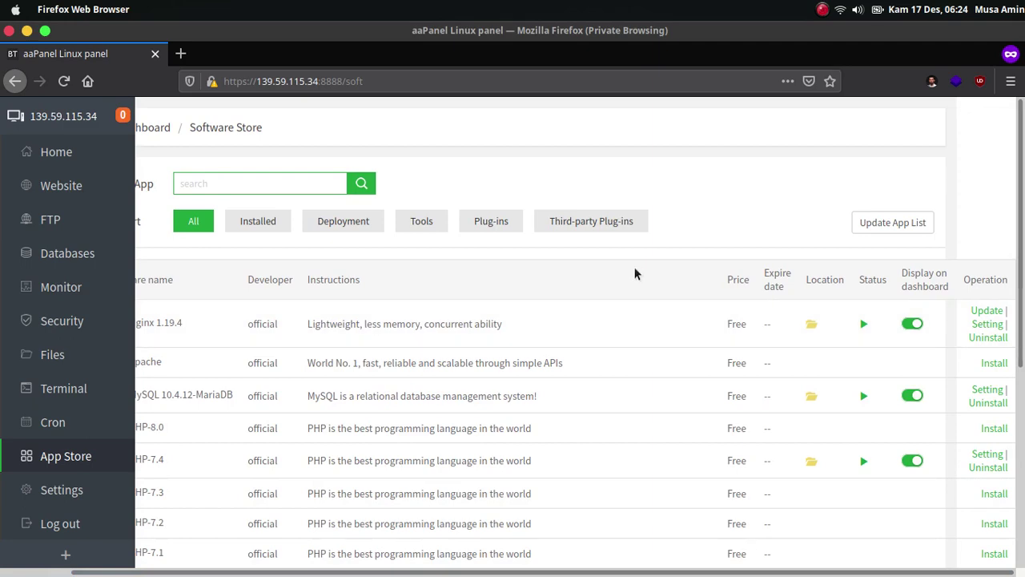
{"action": "mouse_move", "coordinate": [572, 571]}
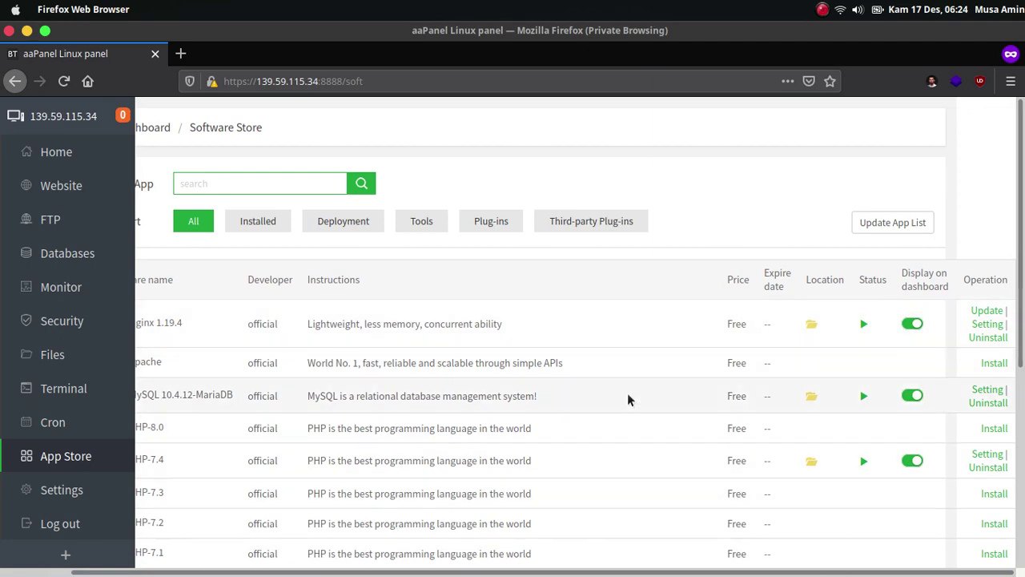
{"action": "key", "text": "ctrl+minus"}
{"action": "scroll", "coordinate": [623, 370], "scroll_direction": "down", "scroll_amount": 3}
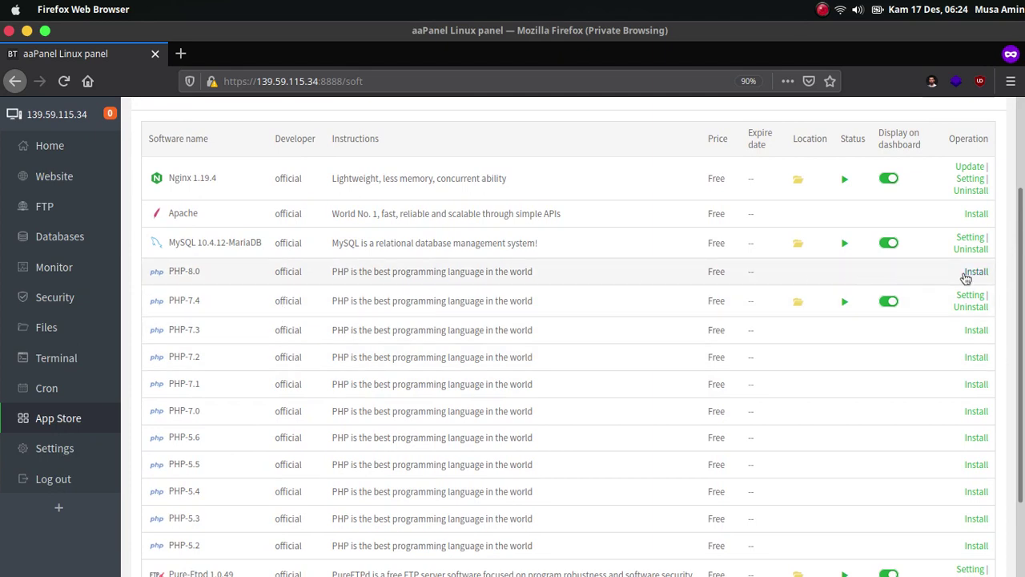
{"action": "left_click", "coordinate": [976, 272]}
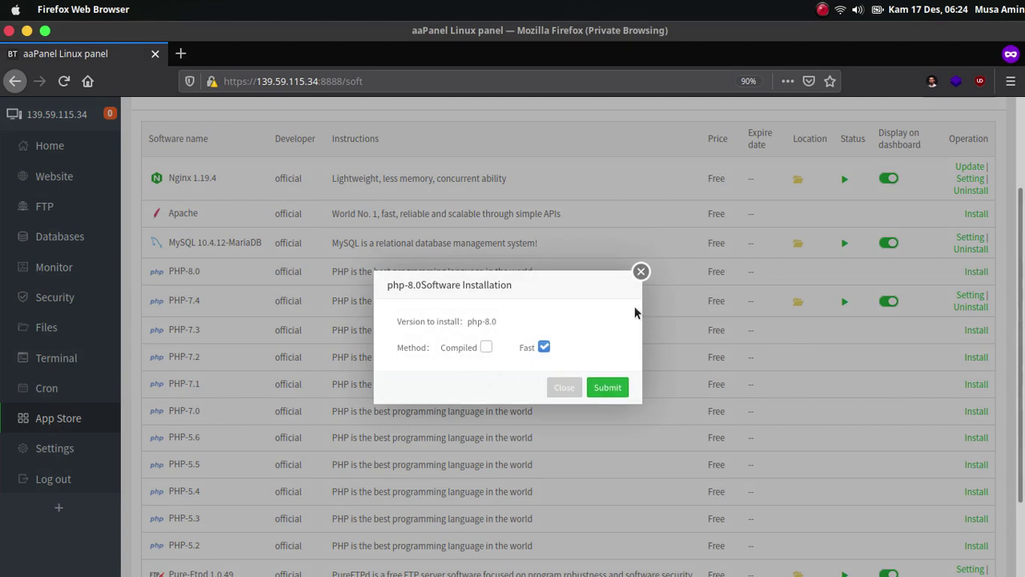
{"action": "left_click", "coordinate": [642, 273]}
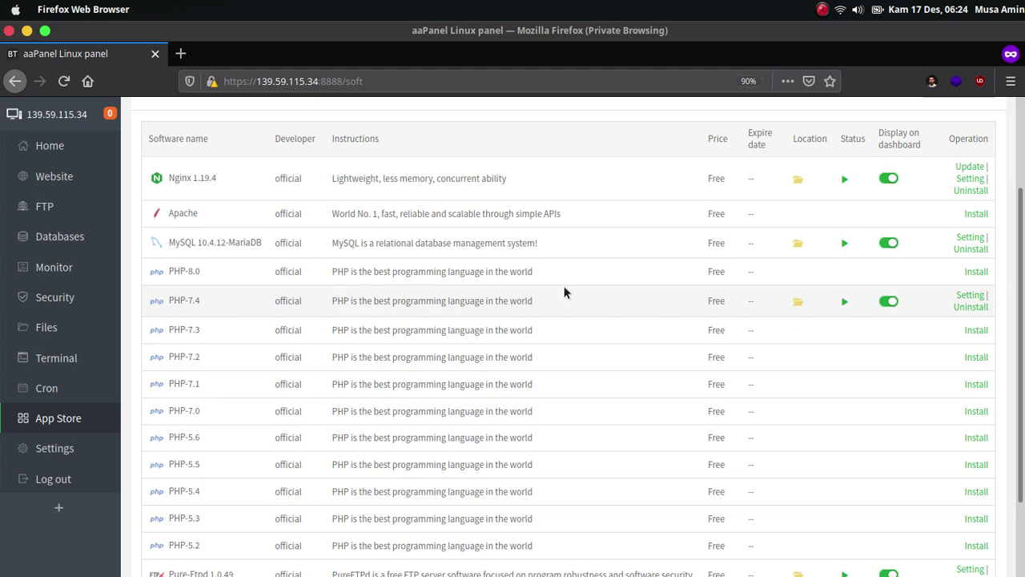
{"action": "scroll", "coordinate": [570, 332], "scroll_direction": "down", "scroll_amount": 1}
{"action": "scroll", "coordinate": [570, 332], "scroll_direction": "down", "scroll_amount": 3}
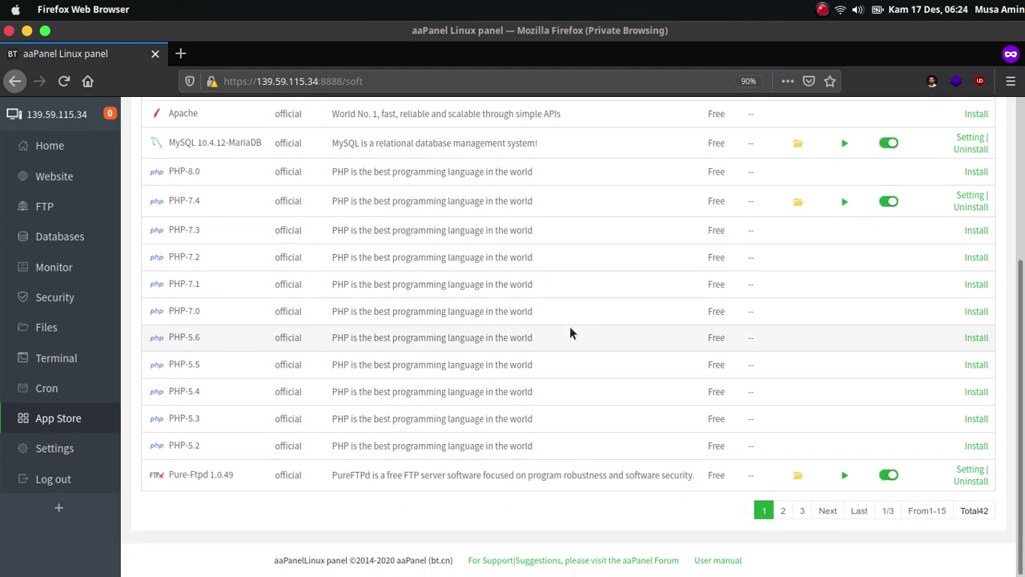
{"action": "scroll", "coordinate": [571, 332], "scroll_direction": "up", "scroll_amount": 6}
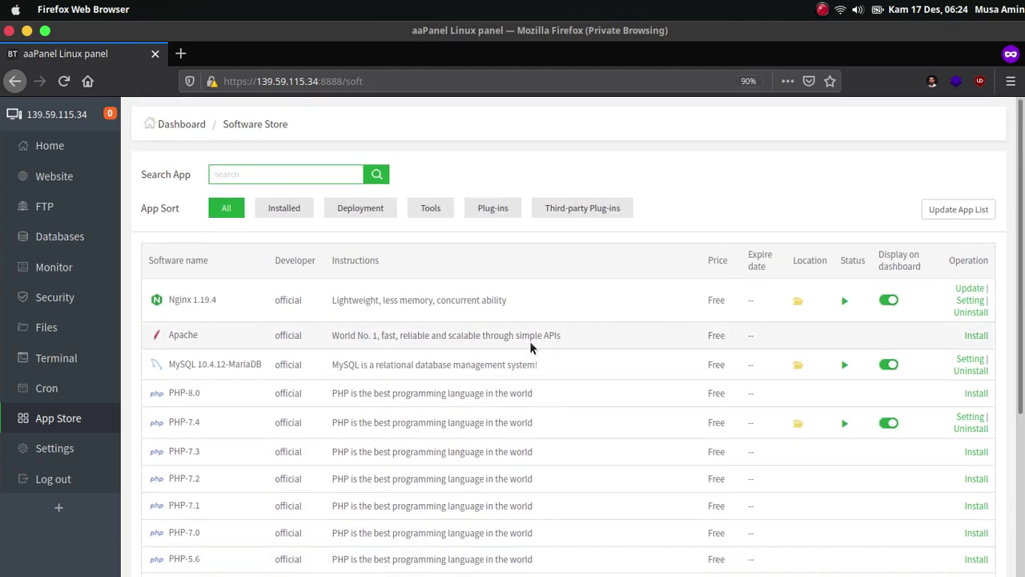
Start a new site with domain blog.defnex.com and root /www/wwwroot/blog.defnex.com.
{"action": "left_click", "coordinate": [67, 188]}
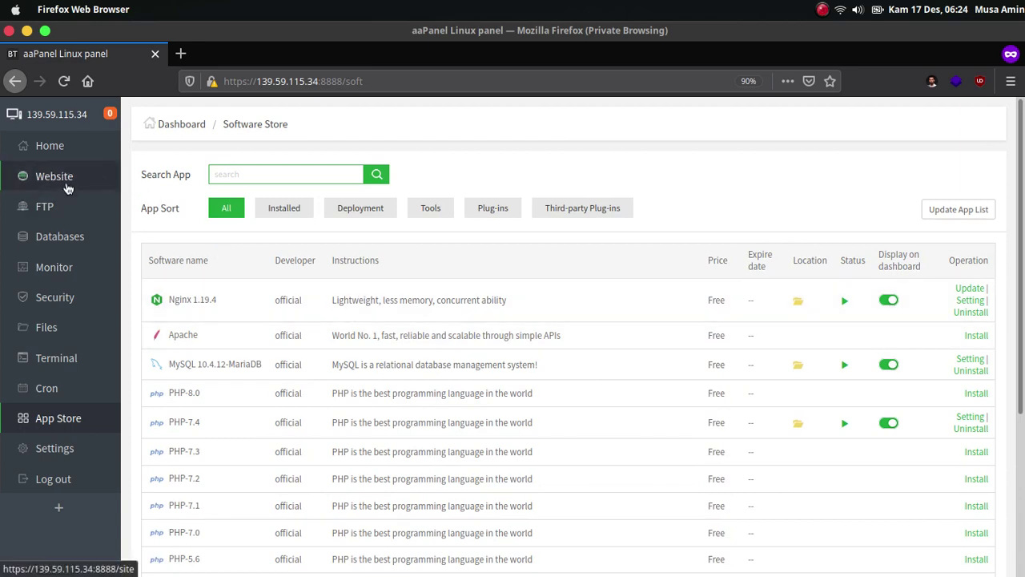
{"action": "left_click", "coordinate": [67, 188]}
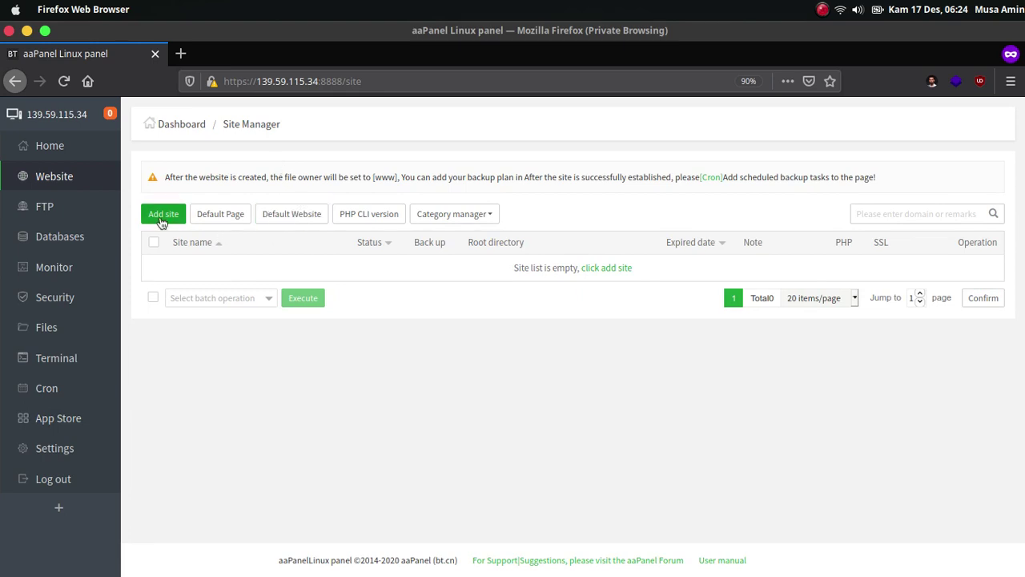
{"action": "left_click", "coordinate": [162, 214]}
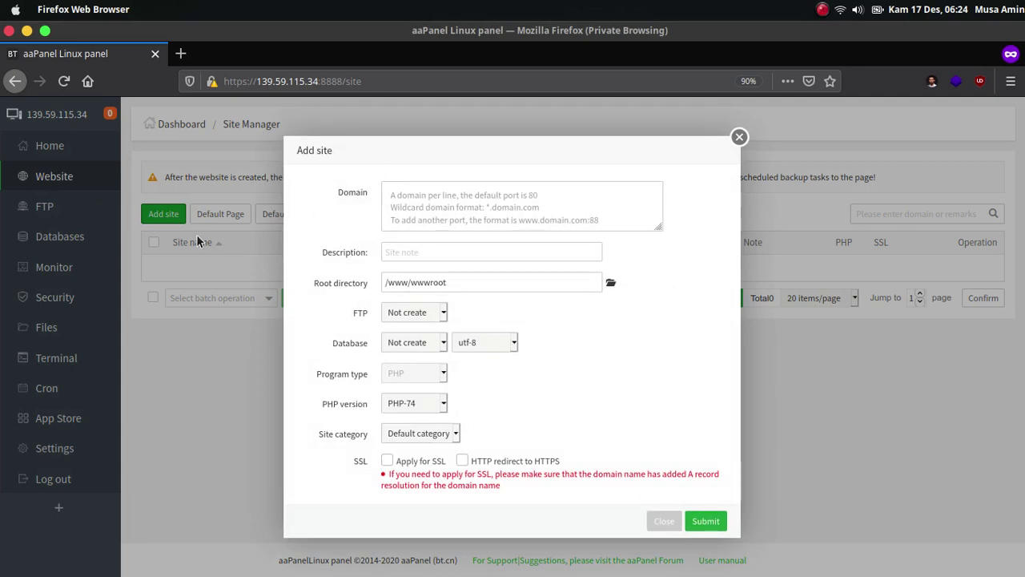
{"action": "left_click", "coordinate": [444, 215]}
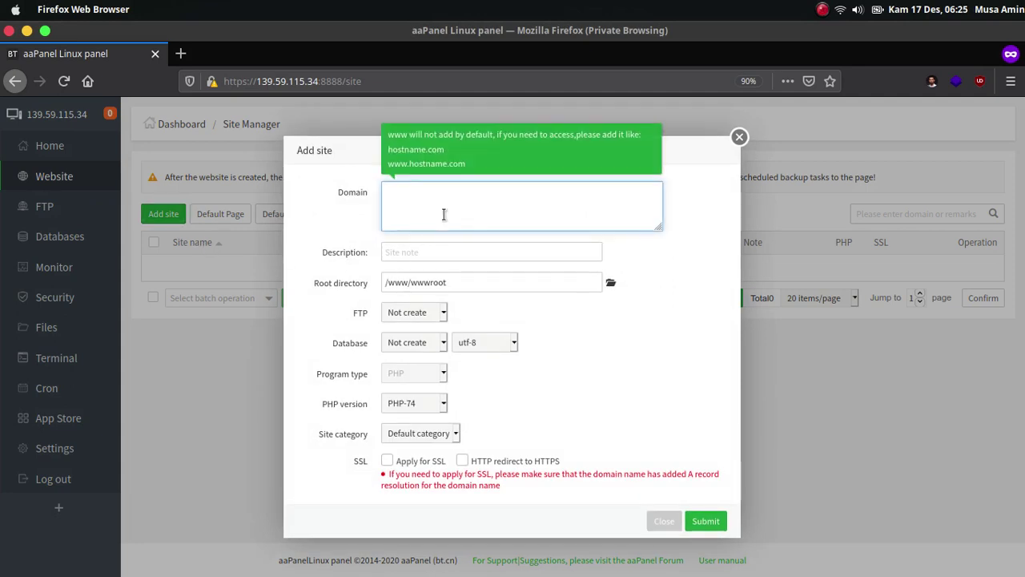
{"action": "type", "text": "blog.def"}
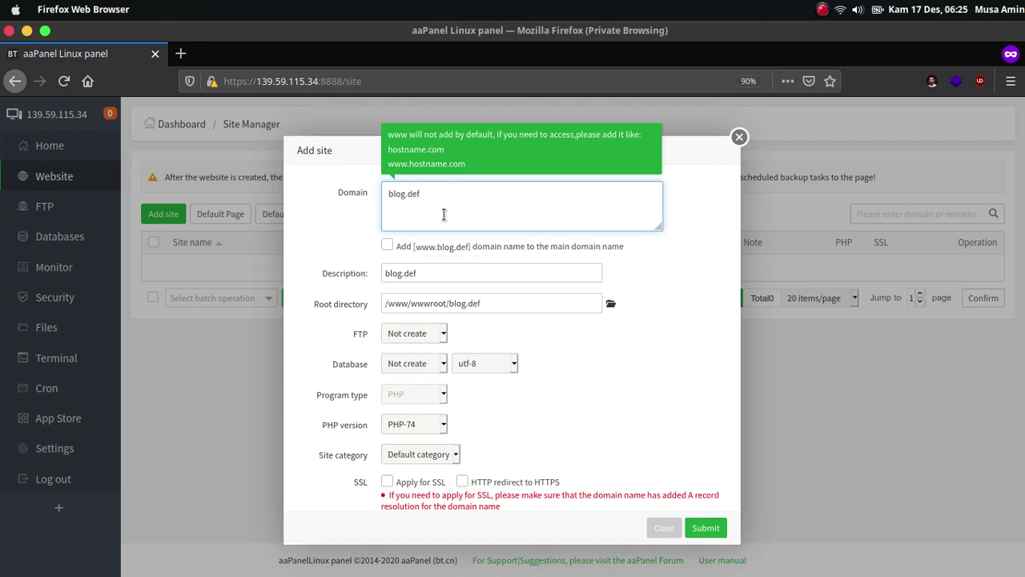
{"action": "key", "text": "ctrl+plus"}
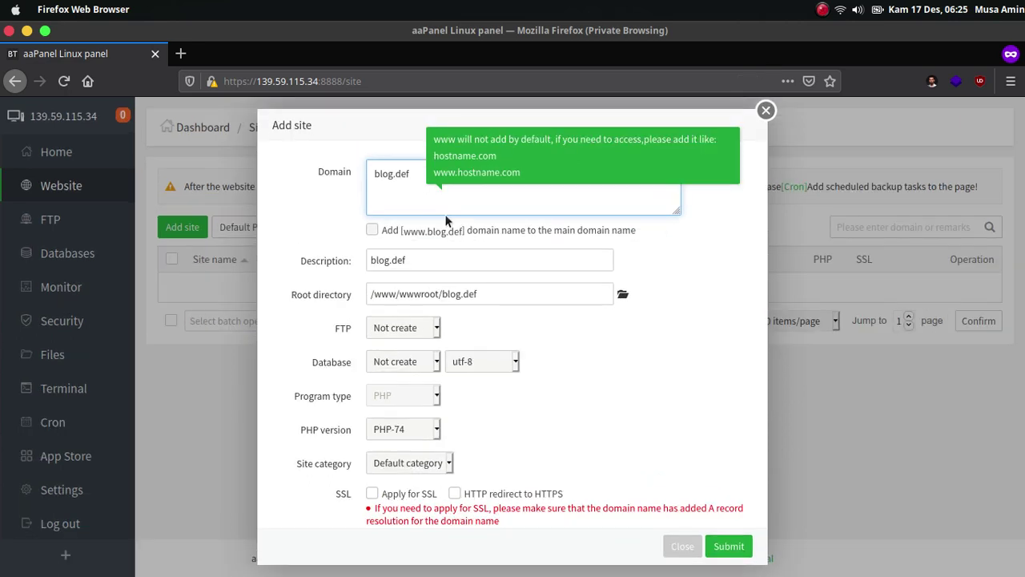
{"action": "type", "text": "nex.com"}
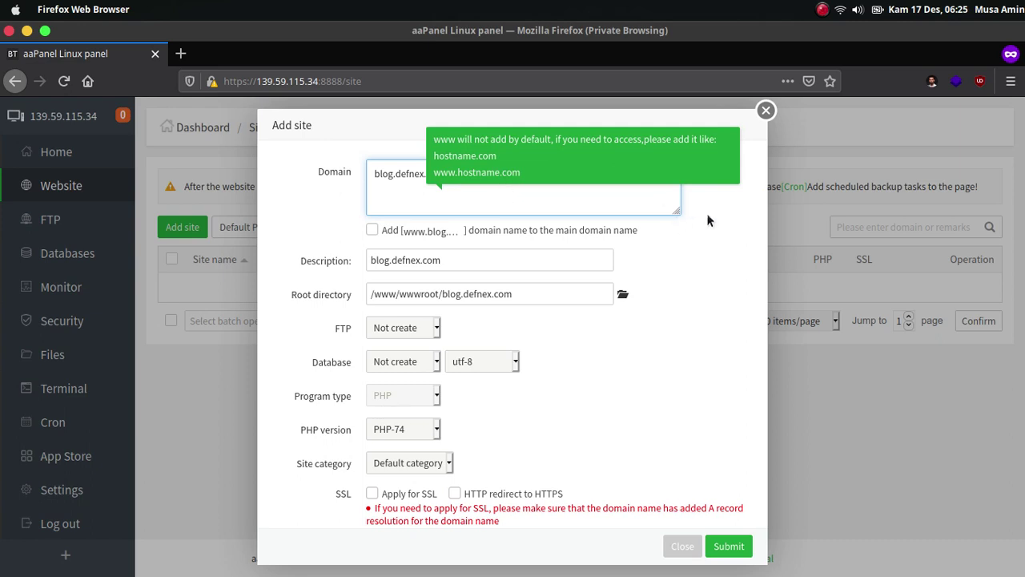
{"action": "left_click", "coordinate": [541, 186]}
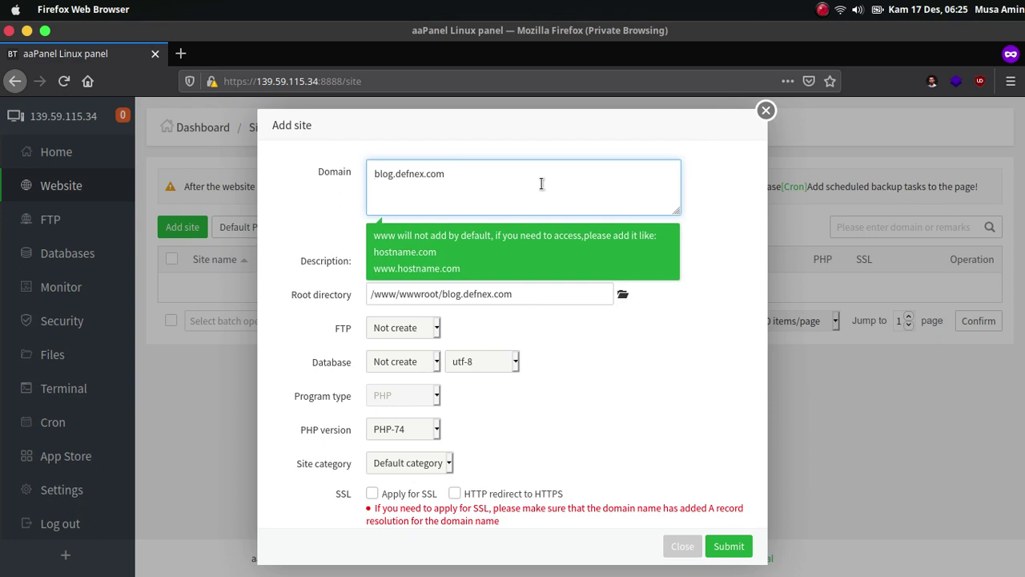
{"action": "key", "text": "BackSpace"}
{"action": "key", "text": "BackSpace"}
{"action": "left_click", "coordinate": [710, 386]}
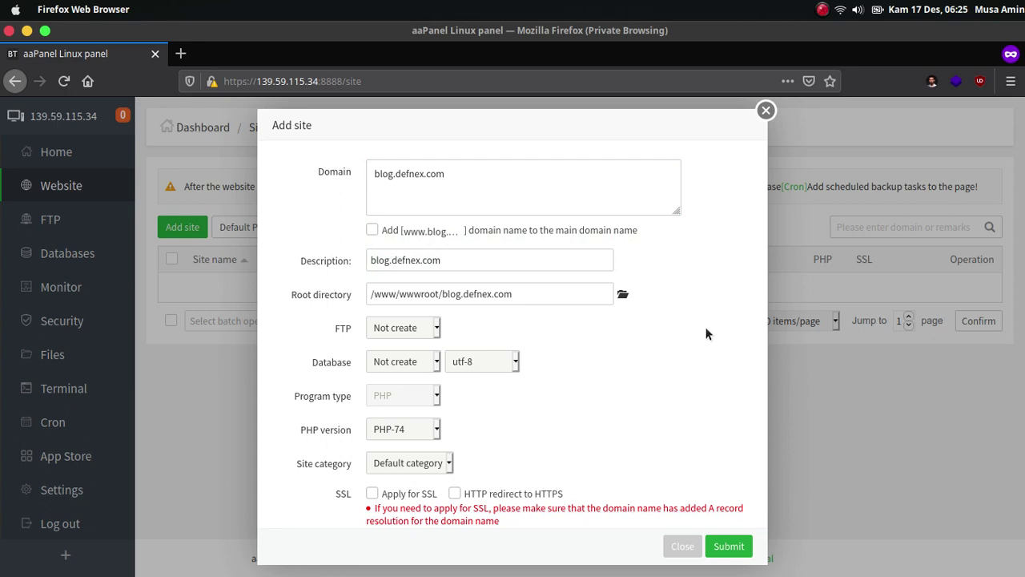
{"action": "left_click", "coordinate": [615, 358]}
{"action": "left_click", "coordinate": [514, 294]}
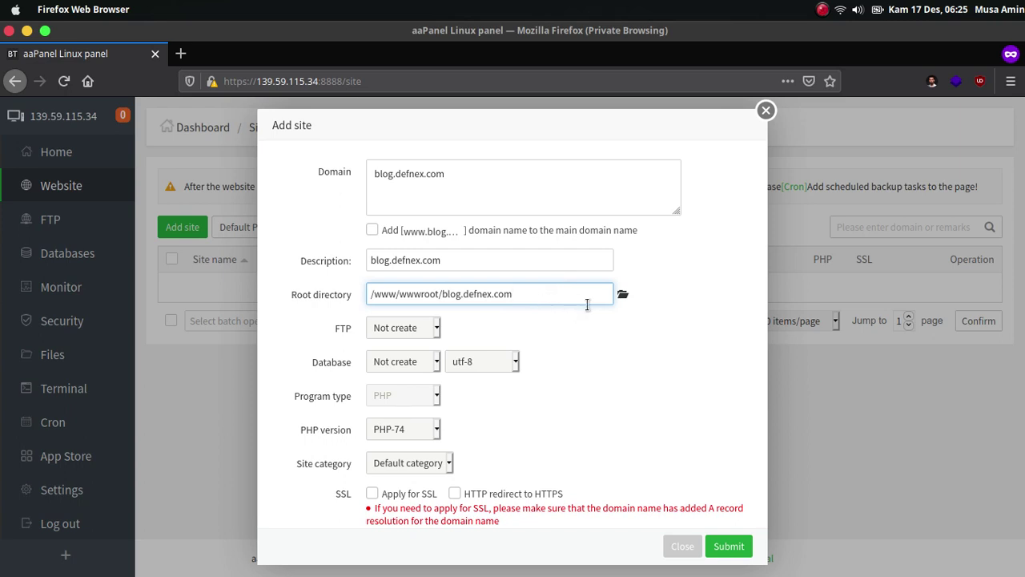
Leave the FTP account uncreated and keep the utf-8 database character set.
{"action": "left_click", "coordinate": [406, 328]}
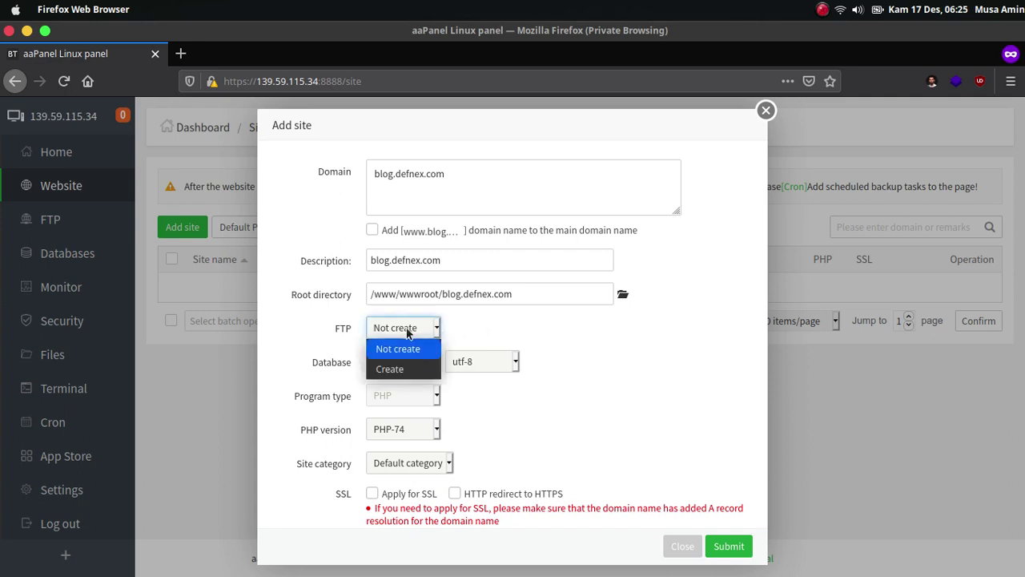
{"action": "left_click", "coordinate": [406, 328]}
{"action": "left_click", "coordinate": [406, 328]}
{"action": "left_click", "coordinate": [406, 327]}
{"action": "left_click", "coordinate": [486, 343]}
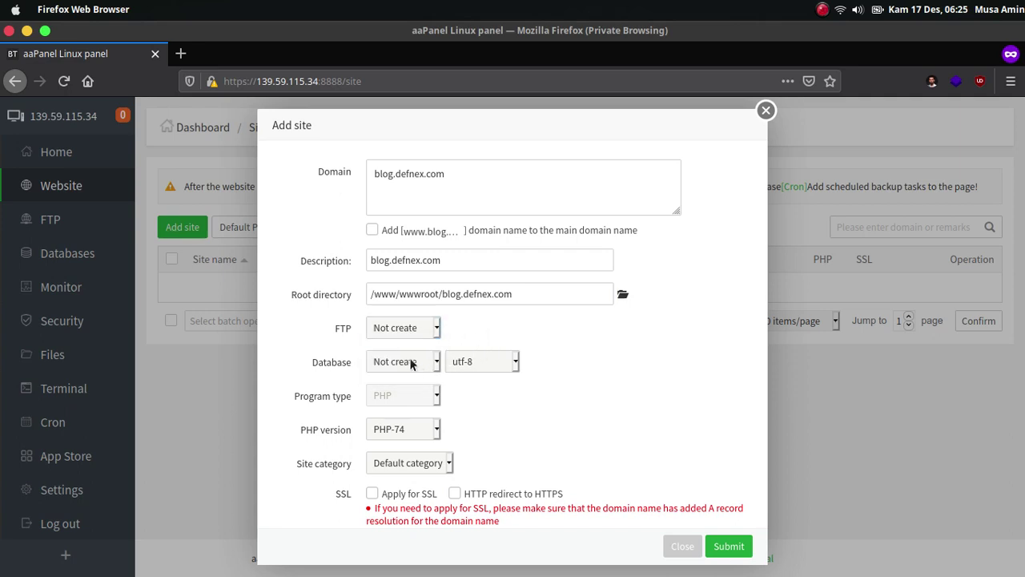
{"action": "left_click", "coordinate": [471, 364]}
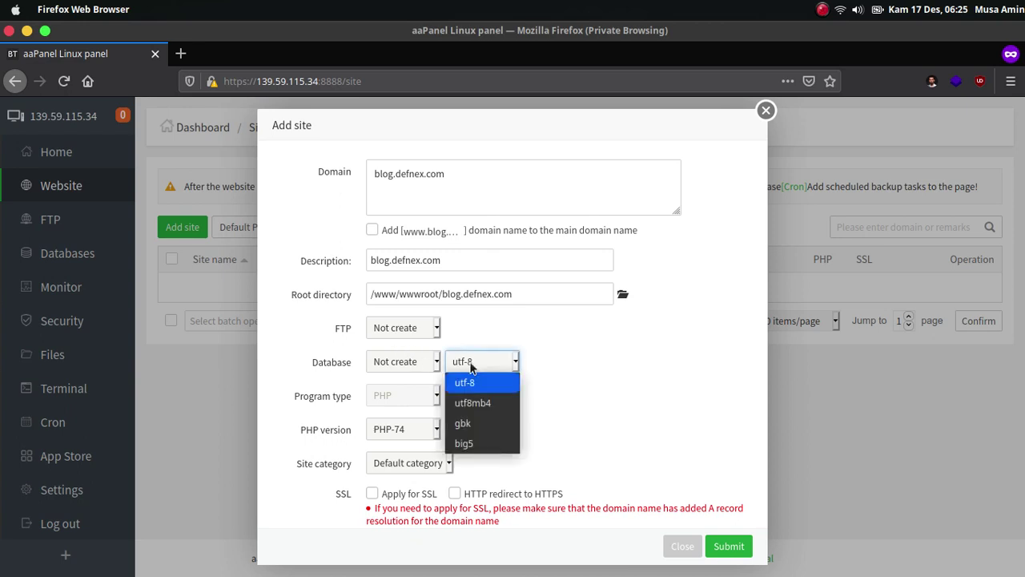
{"action": "left_click", "coordinate": [471, 366]}
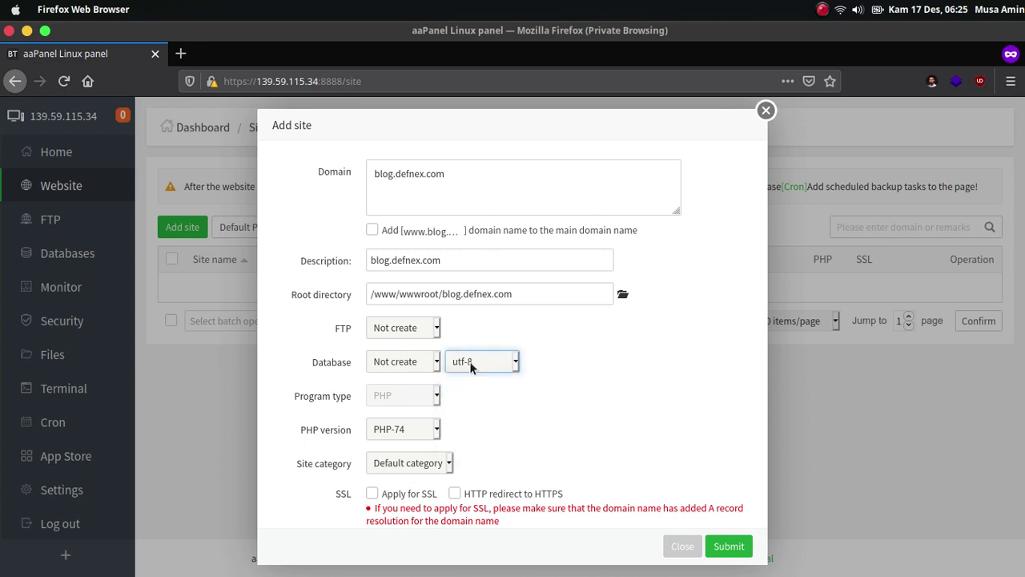
{"action": "left_click", "coordinate": [471, 366]}
{"action": "left_click", "coordinate": [471, 366]}
{"action": "left_click", "coordinate": [592, 355]}
Keep PHP-74, apply for SSL with HTTP-to-HTTPS redirect, and submit the new site.
{"action": "left_click", "coordinate": [437, 429]}
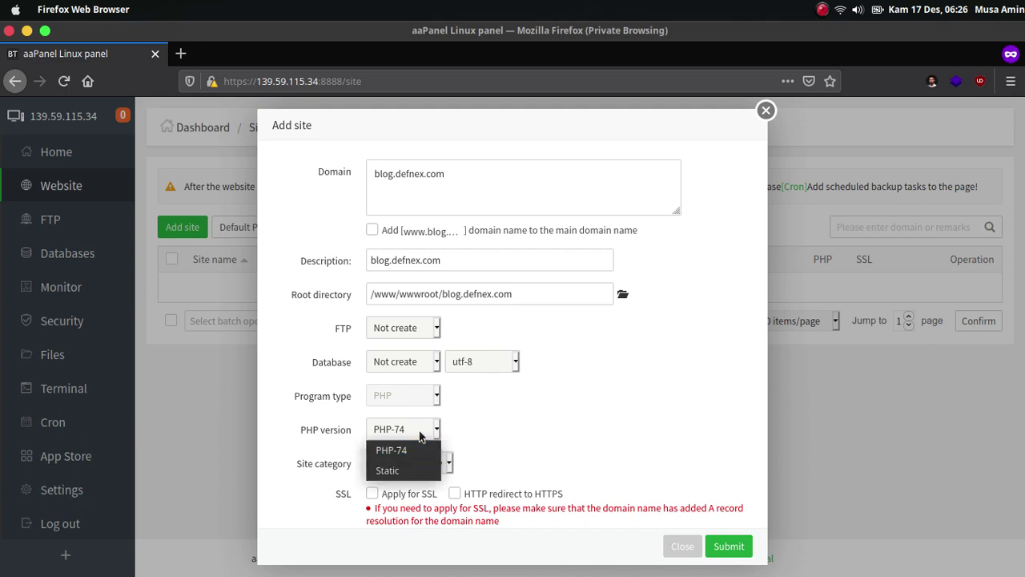
{"action": "left_click", "coordinate": [474, 425]}
{"action": "left_click", "coordinate": [534, 427]}
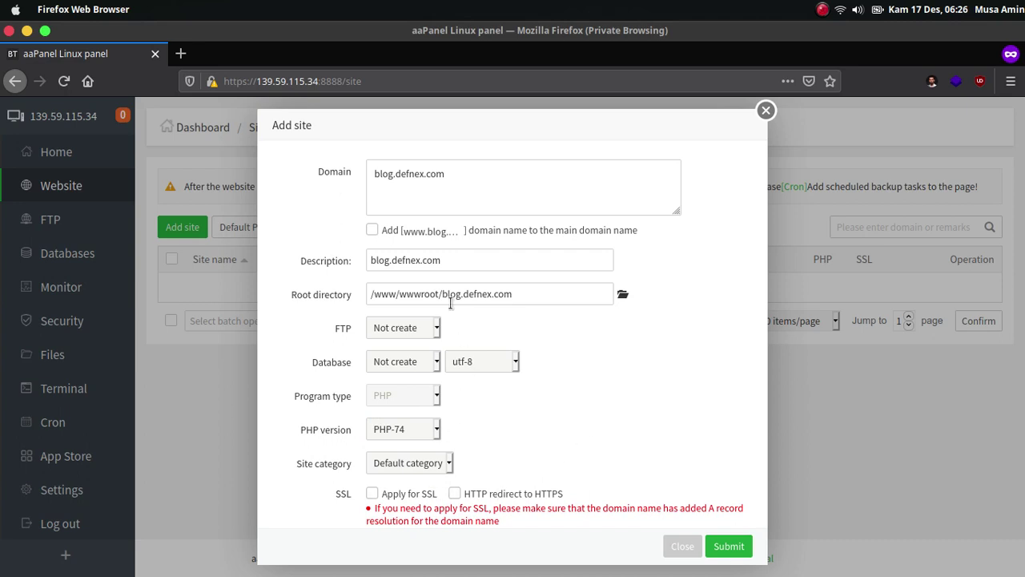
{"action": "left_click", "coordinate": [374, 495]}
{"action": "left_click", "coordinate": [455, 494]}
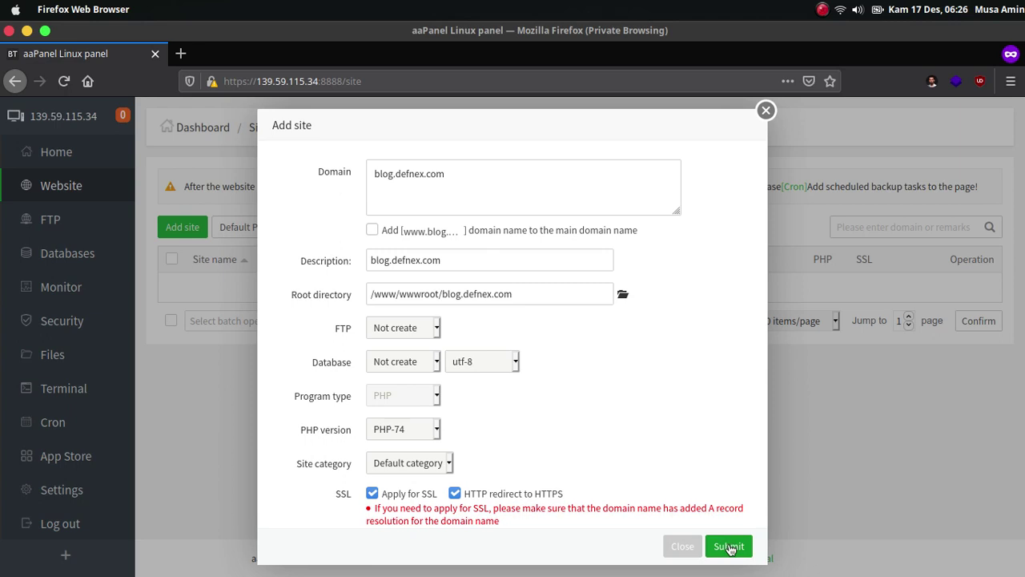
{"action": "left_click", "coordinate": [729, 547]}
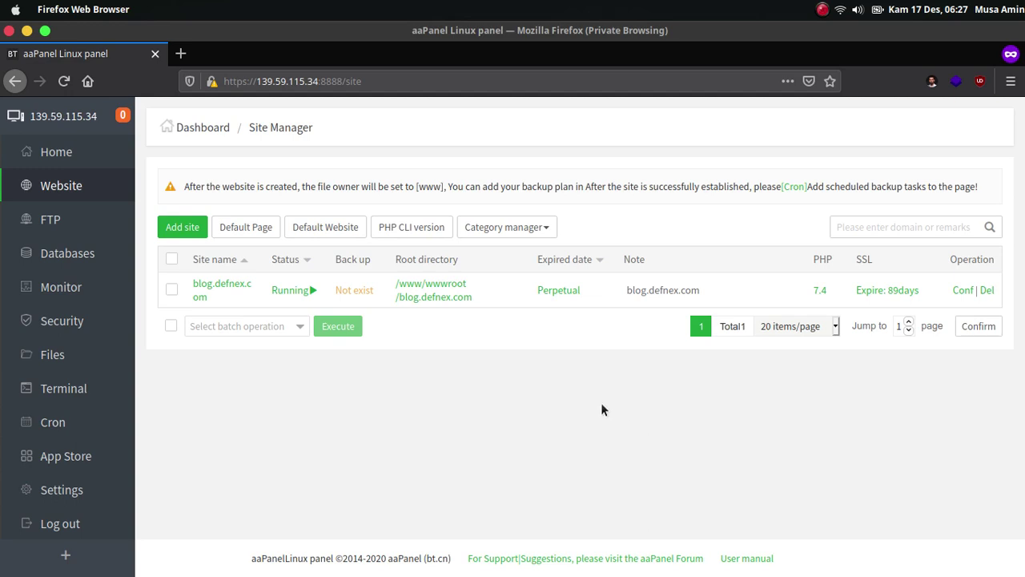
Zoom the Site Manager page out to 90% with Ctrl+-.
{"action": "key", "text": "ctrl+minus"}
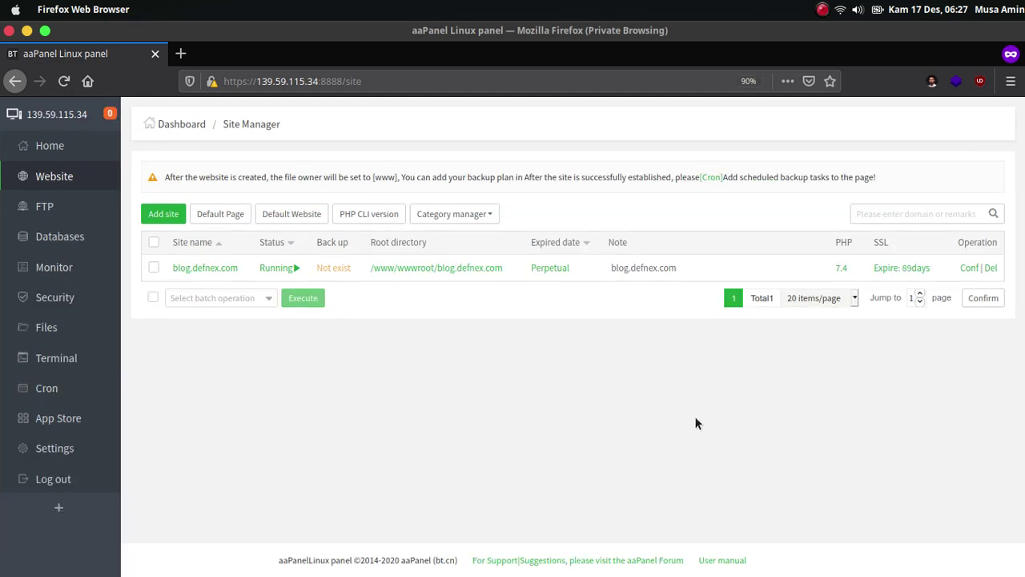
{"action": "left_click", "coordinate": [968, 269]}
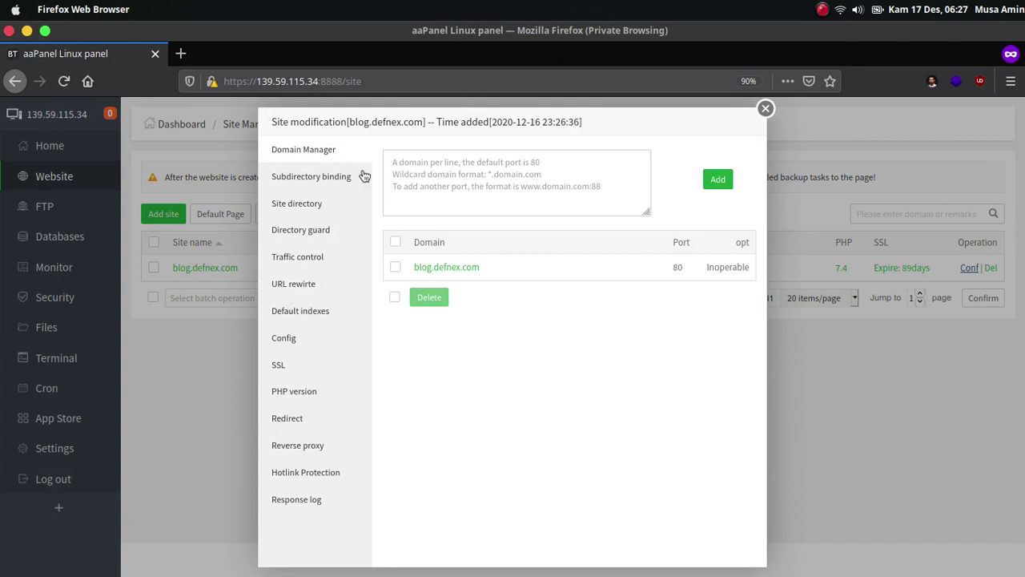
{"action": "left_click", "coordinate": [318, 178]}
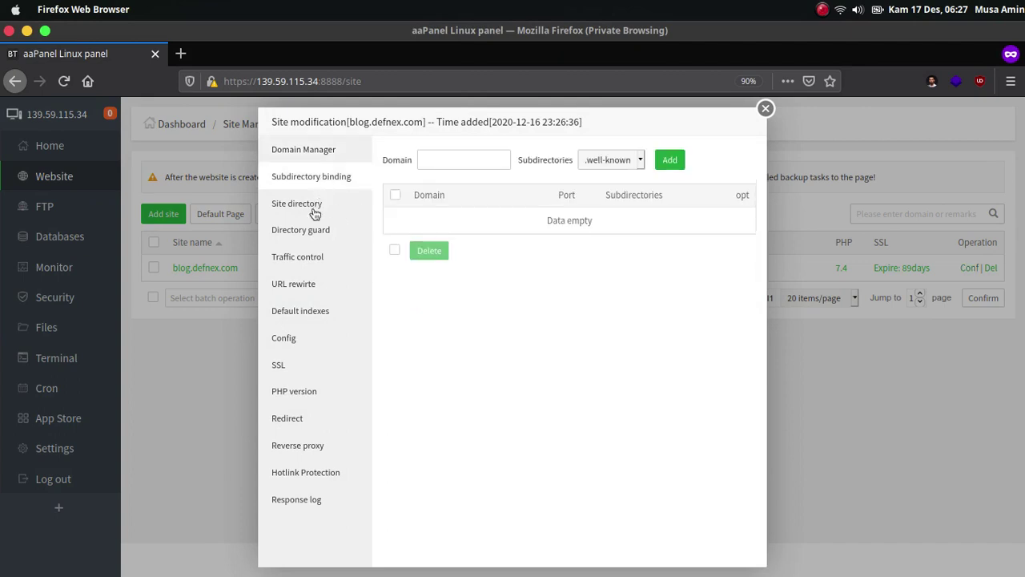
{"action": "left_click", "coordinate": [314, 213]}
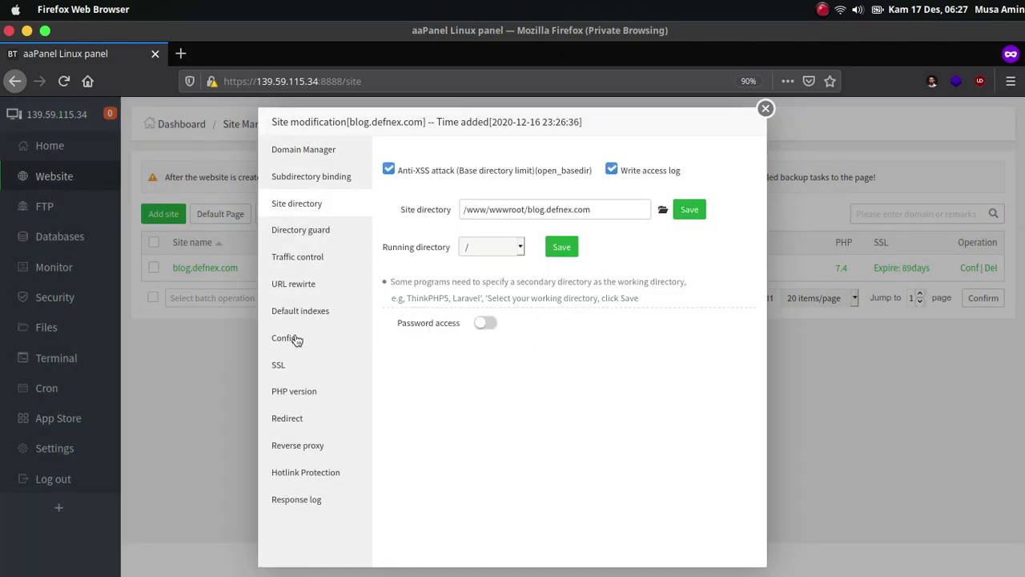
{"action": "left_click", "coordinate": [296, 340]}
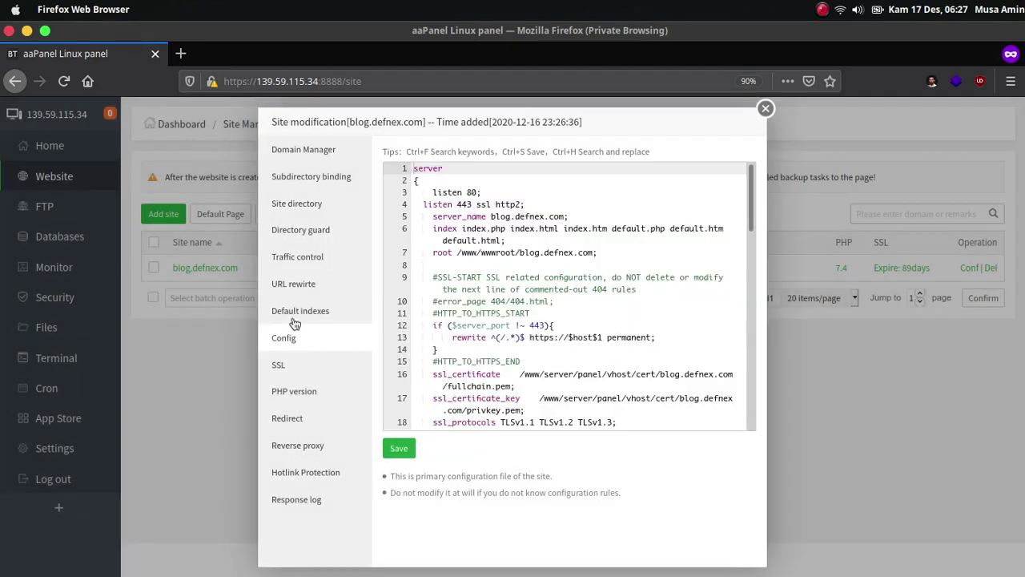
{"action": "mouse_move", "coordinate": [751, 196]}
{"action": "left_mouse_down"}
{"action": "mouse_move", "coordinate": [734, 418]}
{"action": "mouse_move", "coordinate": [757, 188]}
{"action": "left_mouse_up"}
{"action": "left_click", "coordinate": [272, 368]}
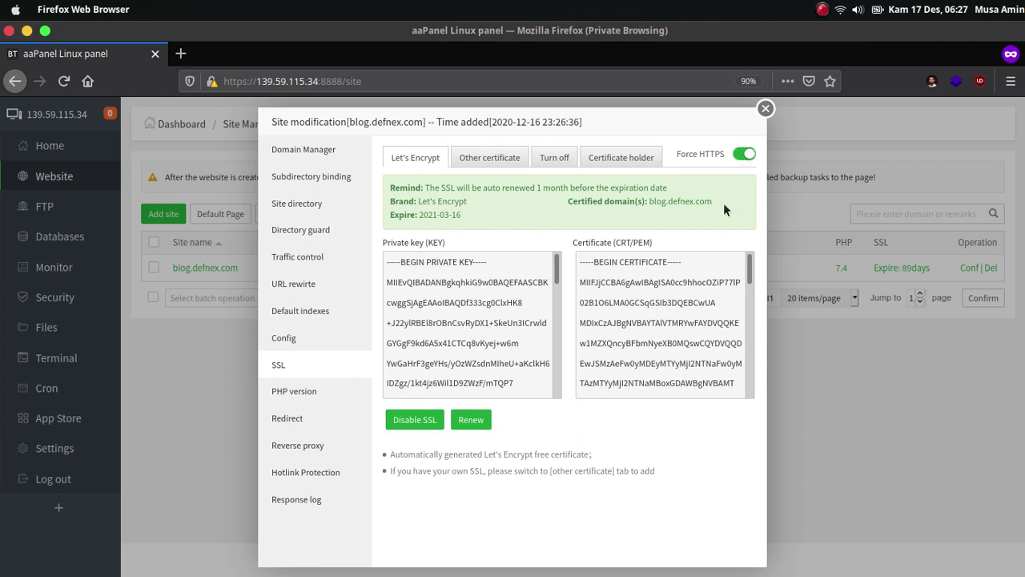
{"action": "left_click", "coordinate": [313, 392]}
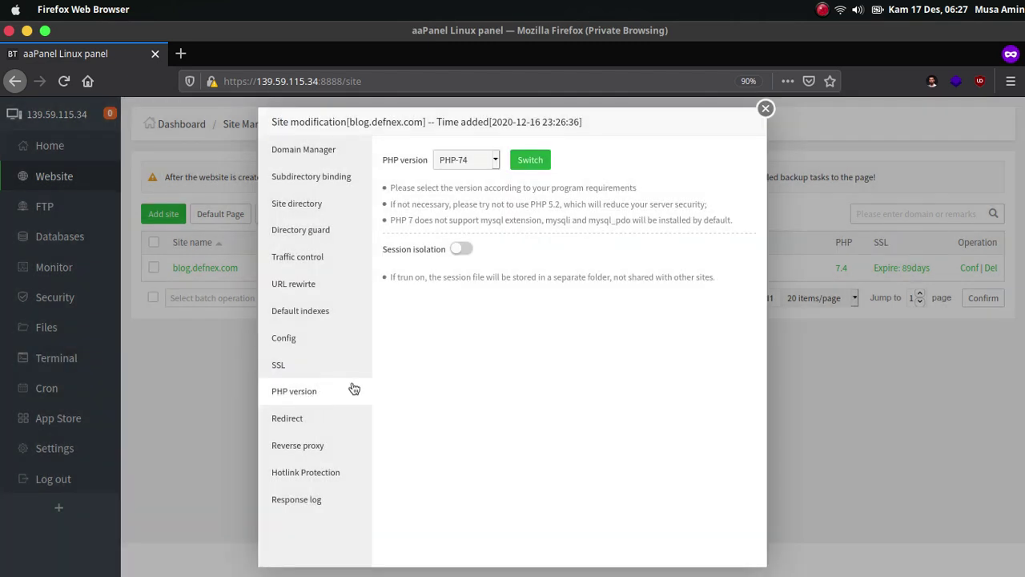
{"action": "left_click", "coordinate": [488, 161]}
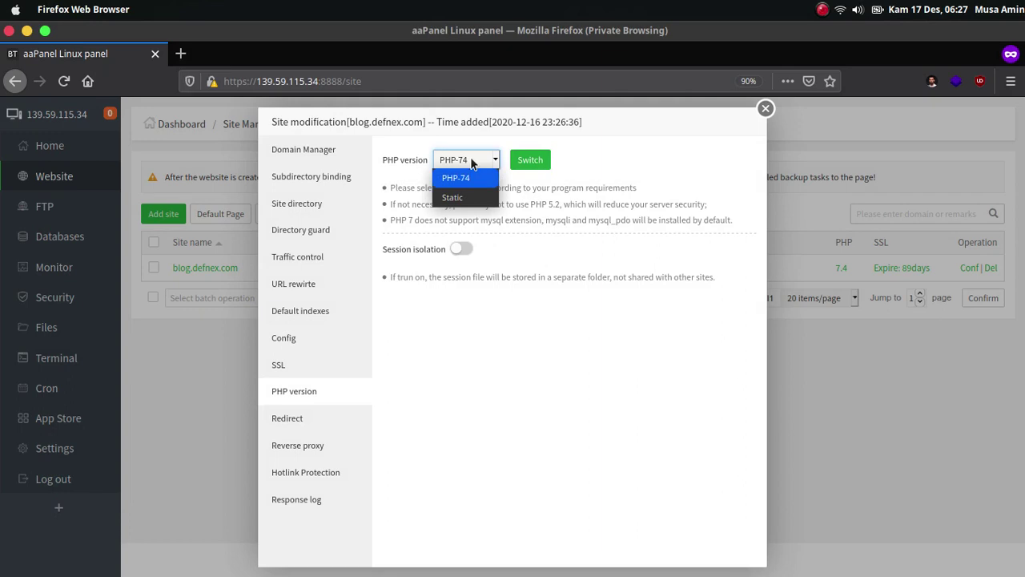
{"action": "left_click", "coordinate": [470, 160]}
{"action": "left_click", "coordinate": [470, 160]}
{"action": "left_click", "coordinate": [470, 159]}
{"action": "left_click", "coordinate": [470, 160]}
{"action": "left_click", "coordinate": [470, 159]}
{"action": "left_click", "coordinate": [470, 159]}
{"action": "left_click", "coordinate": [471, 159]}
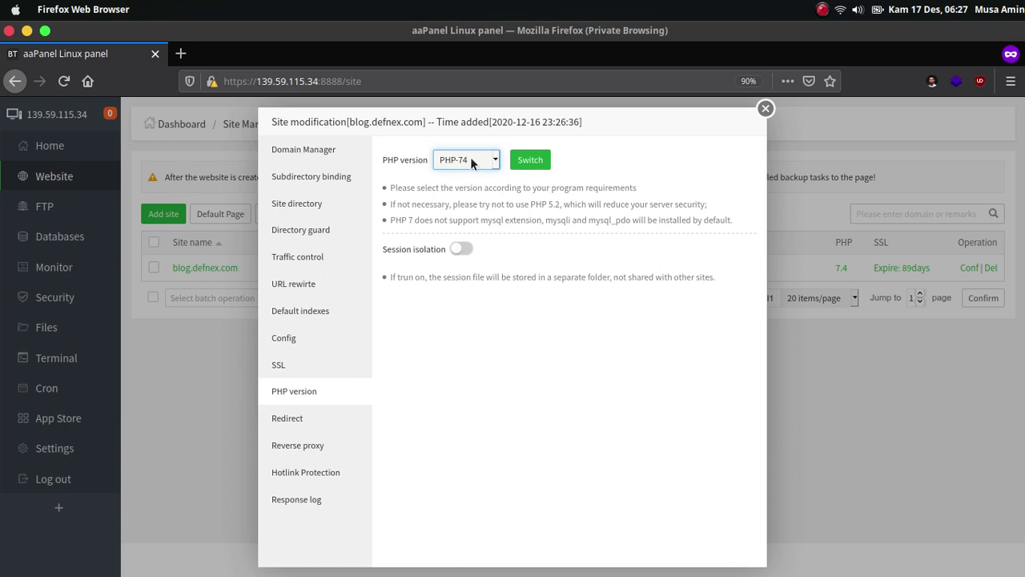
{"action": "left_click", "coordinate": [471, 494]}
{"action": "left_click", "coordinate": [767, 109]}
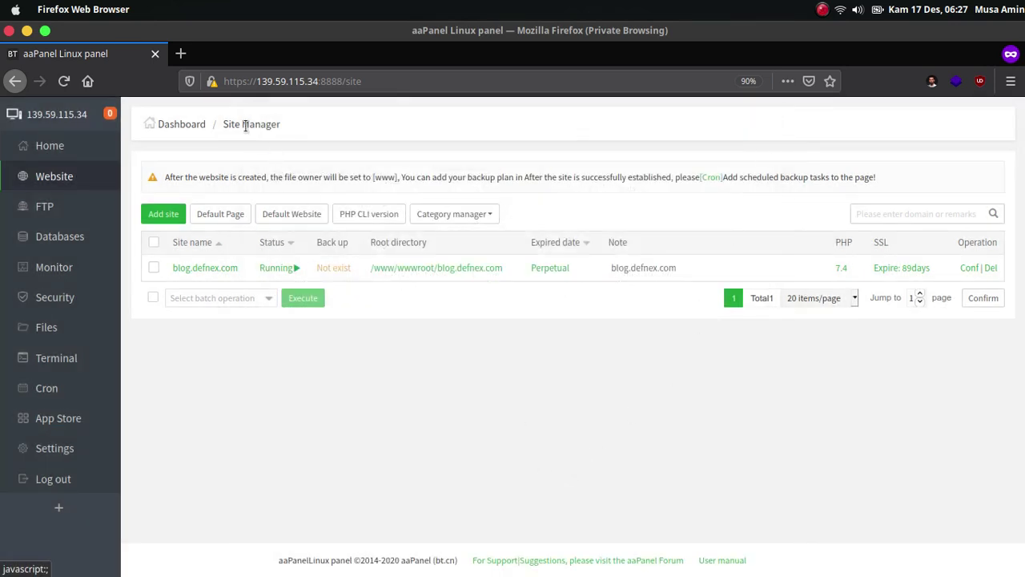
Load blog.defnex.com in a new tab to see its default success page, then return to aaPanel.
{"action": "left_click", "coordinate": [181, 53]}
{"action": "type", "text": "blog"}
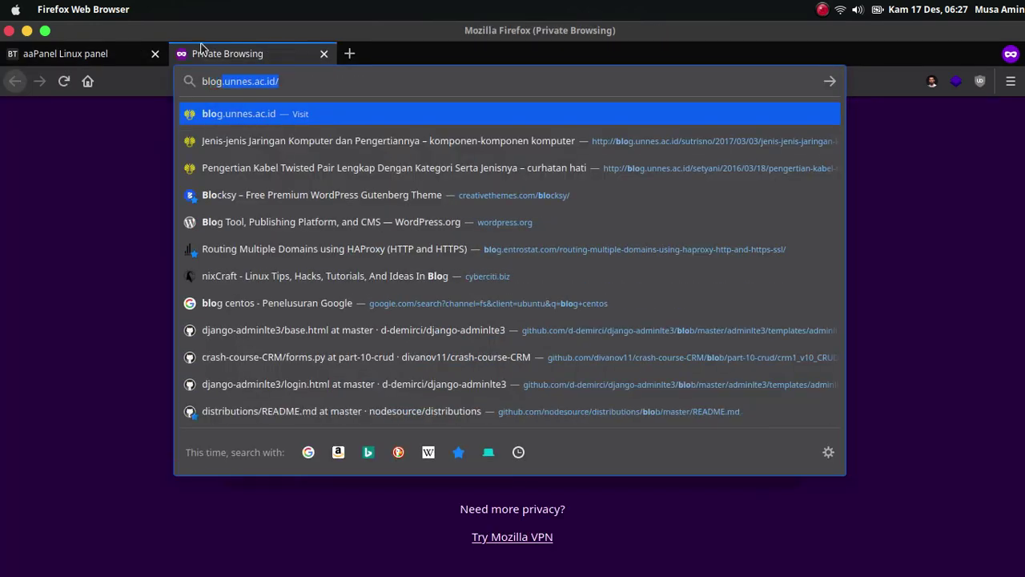
{"action": "type", "text": ".defnex.com"}
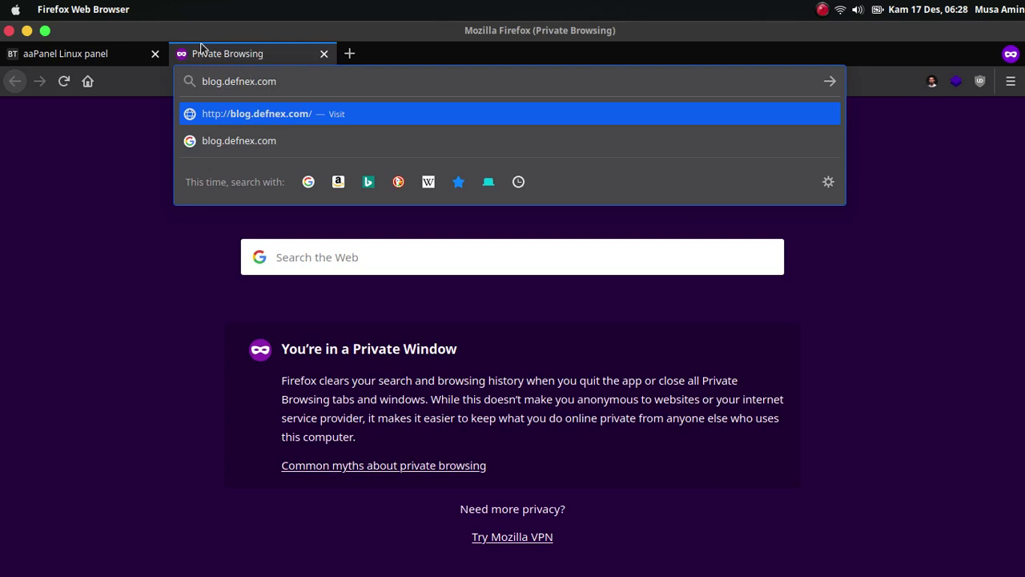
{"action": "key", "text": "Return"}
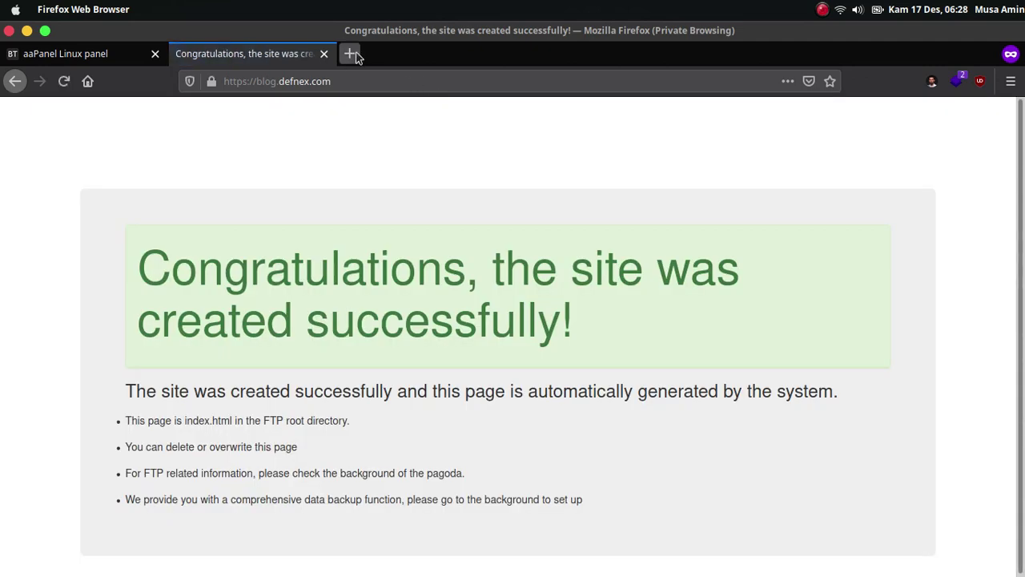
{"action": "left_click", "coordinate": [98, 54]}
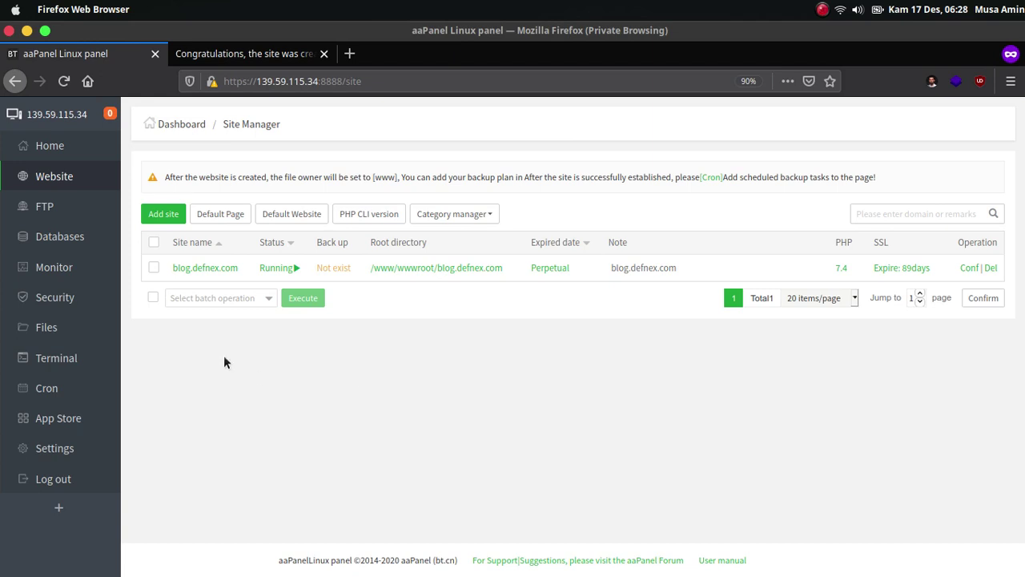
Add a MySQL database 'blog' with utf8mb4 character set and a regenerated password.
{"action": "left_click", "coordinate": [56, 236]}
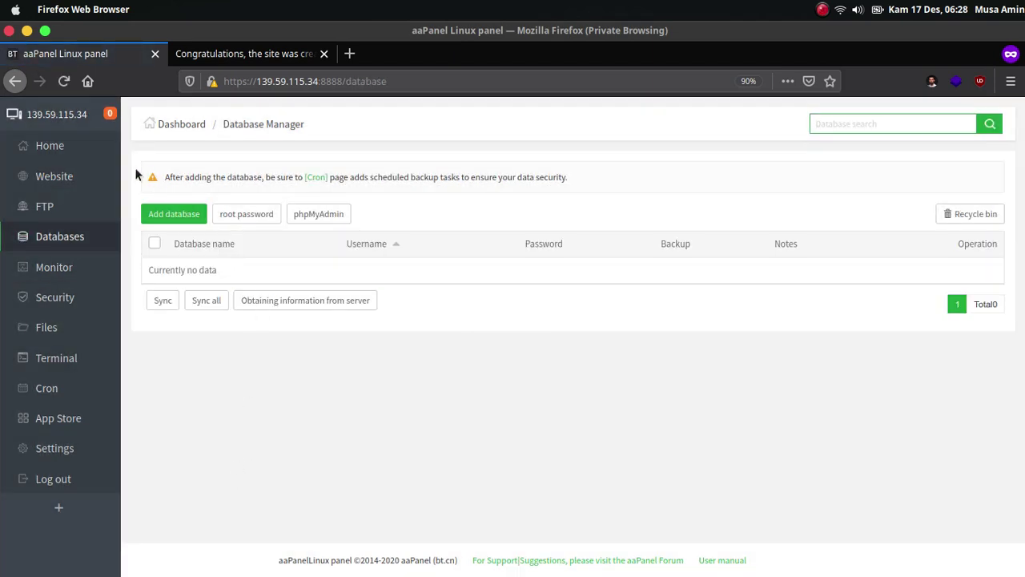
{"action": "left_click", "coordinate": [187, 219]}
{"action": "left_click", "coordinate": [495, 255]}
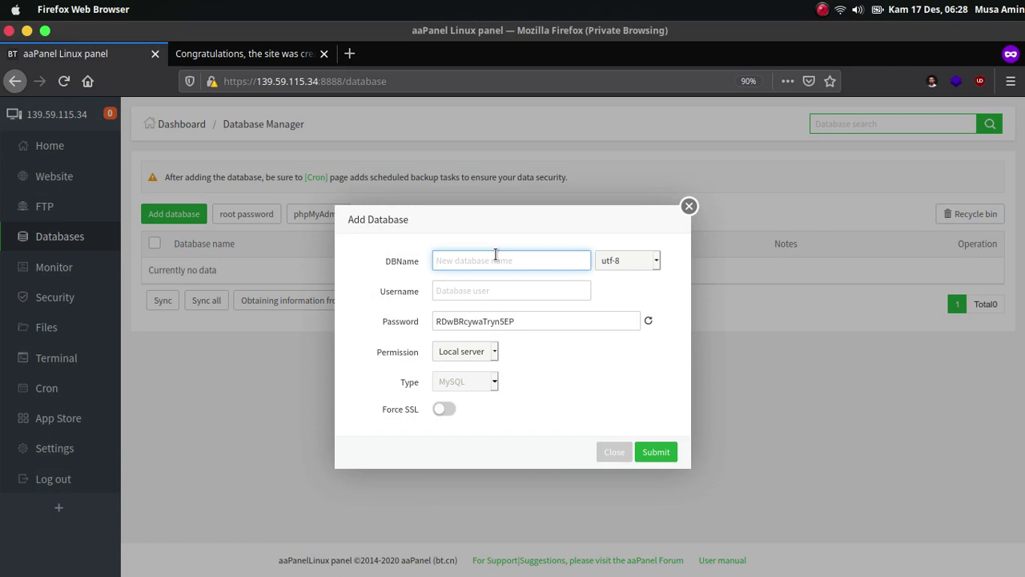
{"action": "type", "text": "blog"}
{"action": "left_click", "coordinate": [615, 263]}
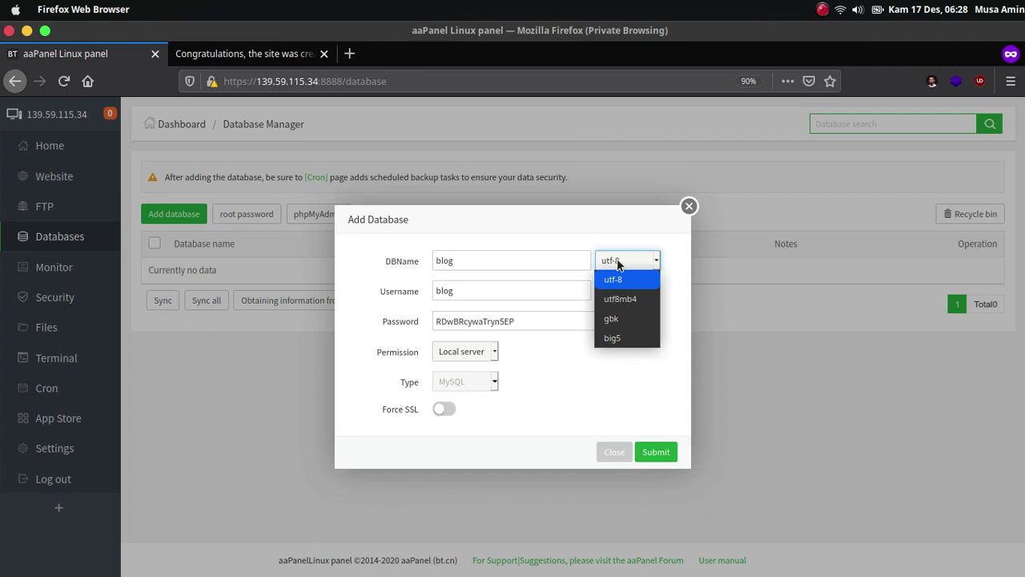
{"action": "left_click", "coordinate": [639, 301]}
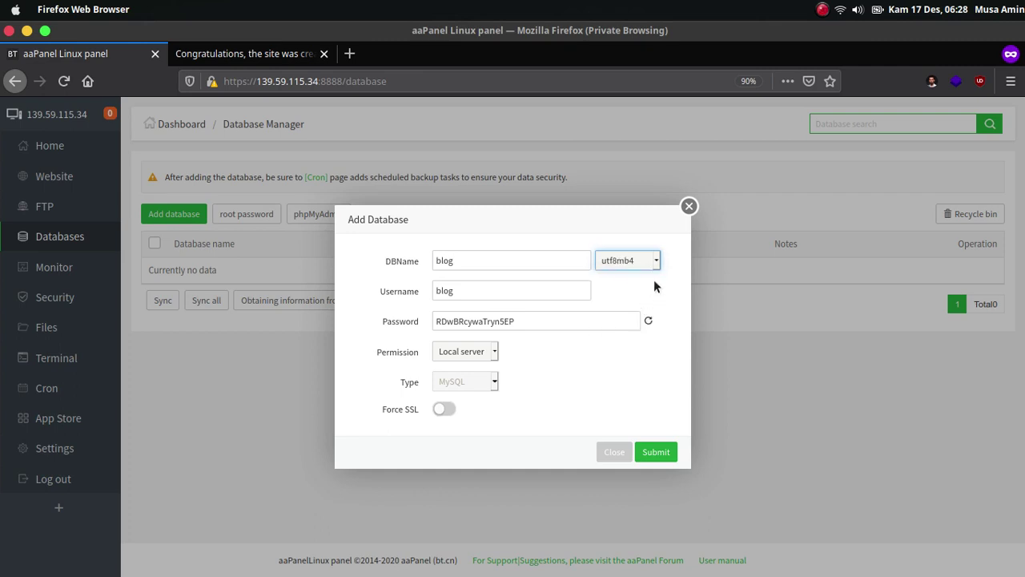
{"action": "left_click", "coordinate": [653, 279]}
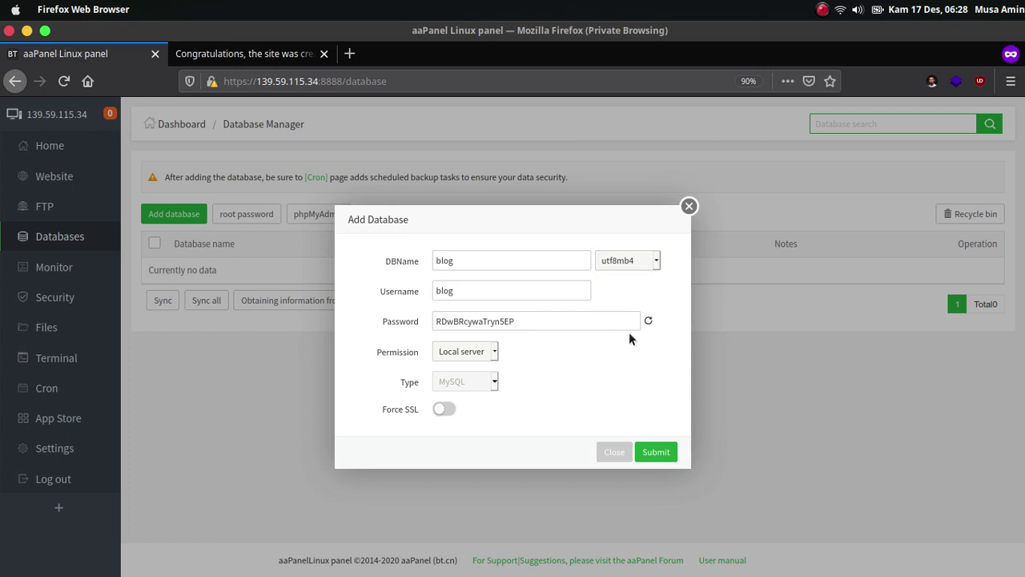
{"action": "left_click", "coordinate": [649, 322]}
{"action": "left_click", "coordinate": [649, 322]}
{"action": "left_click", "coordinate": [648, 324]}
{"action": "left_click", "coordinate": [648, 322]}
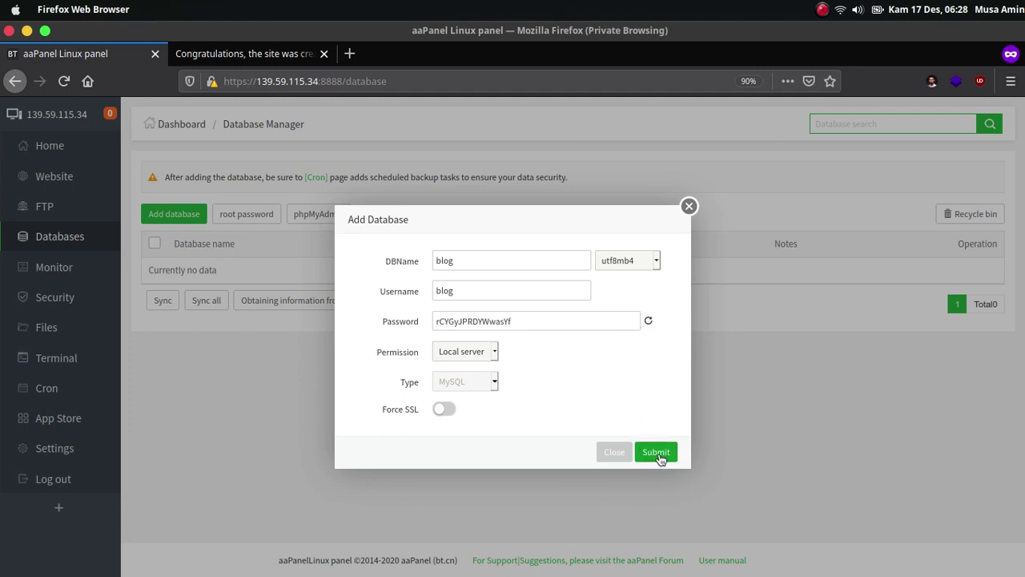
{"action": "left_click", "coordinate": [656, 453]}
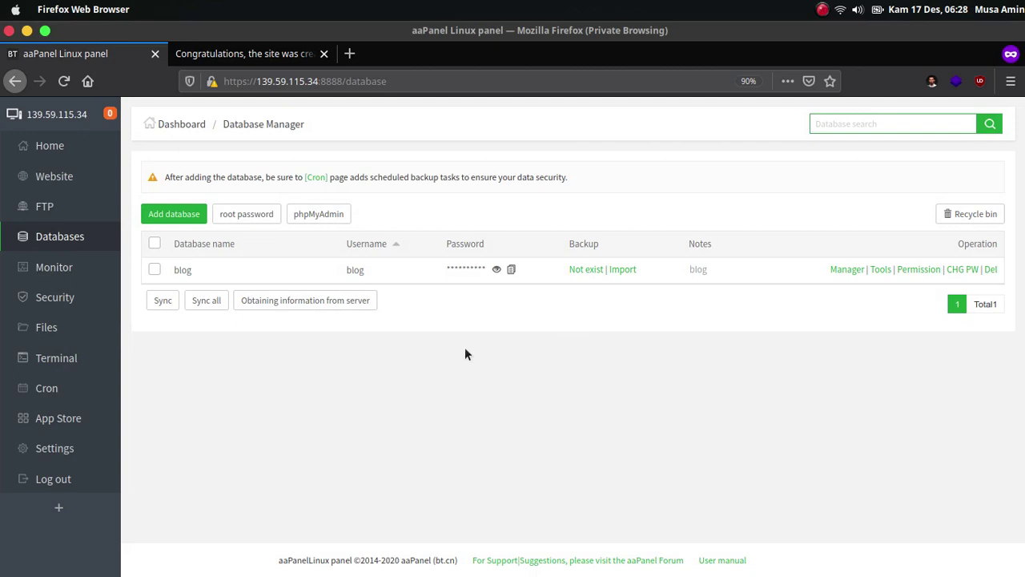
Open the website list in a new panel tab and browse the blog.defnex.com root folder.
{"action": "right_click", "coordinate": [71, 176]}
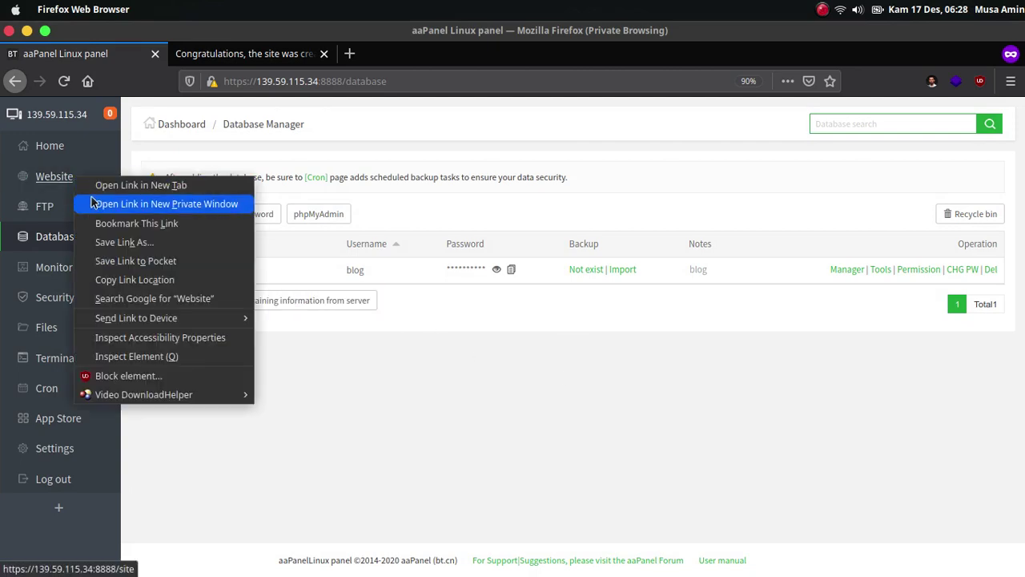
{"action": "left_click", "coordinate": [96, 185]}
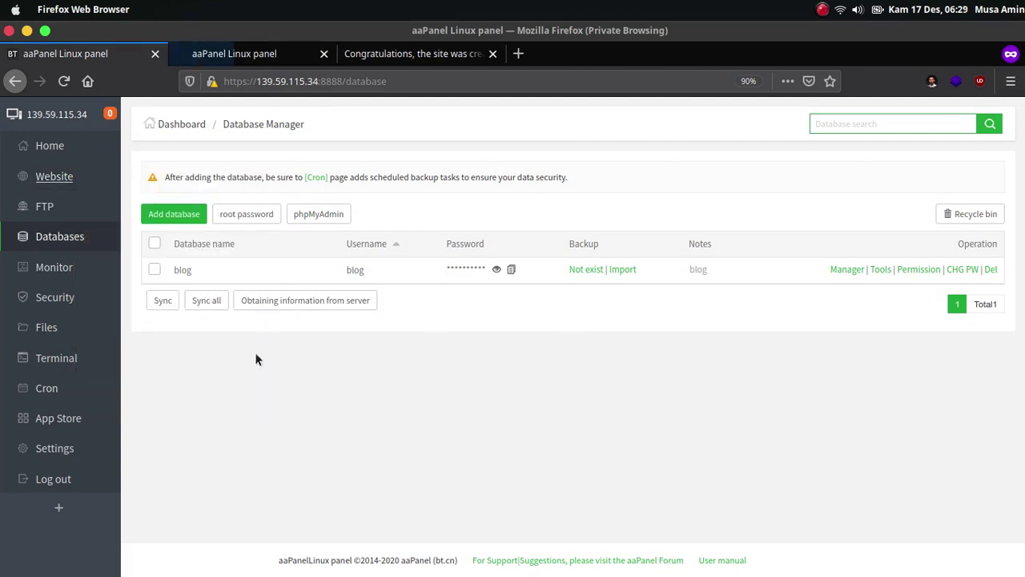
{"action": "left_click", "coordinate": [240, 53]}
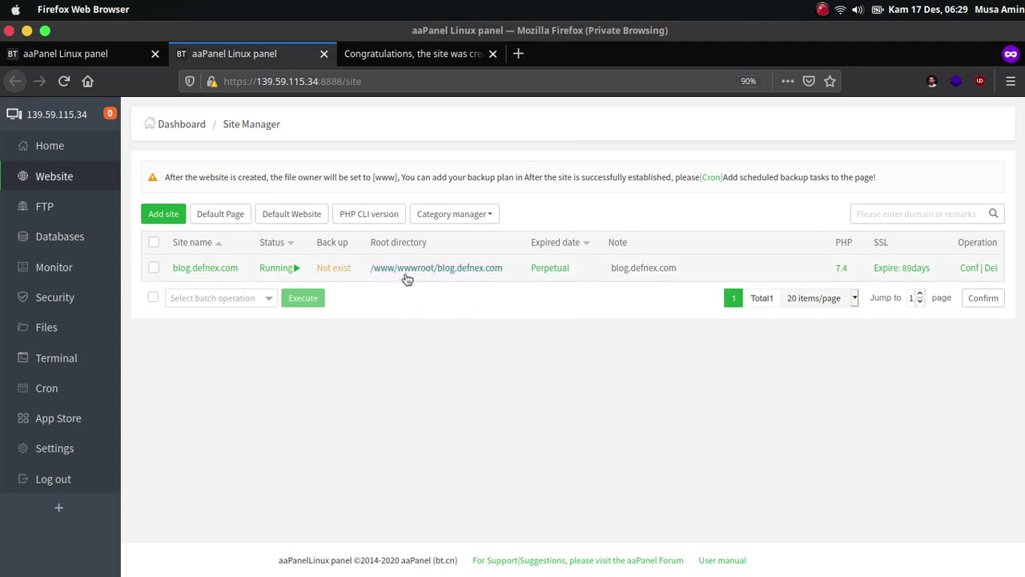
{"action": "left_click", "coordinate": [409, 273]}
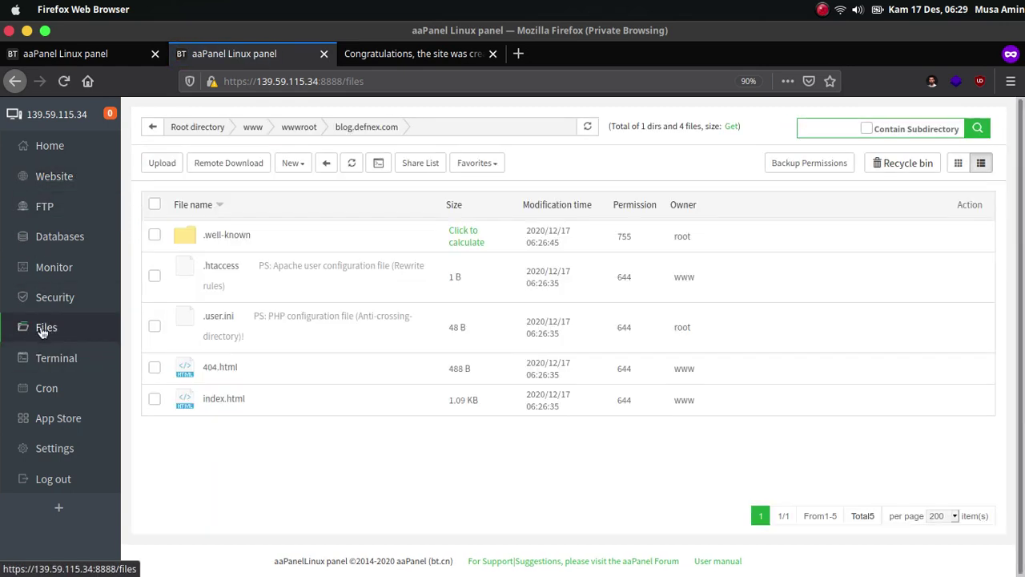
{"action": "mouse_move", "coordinate": [432, 278]}
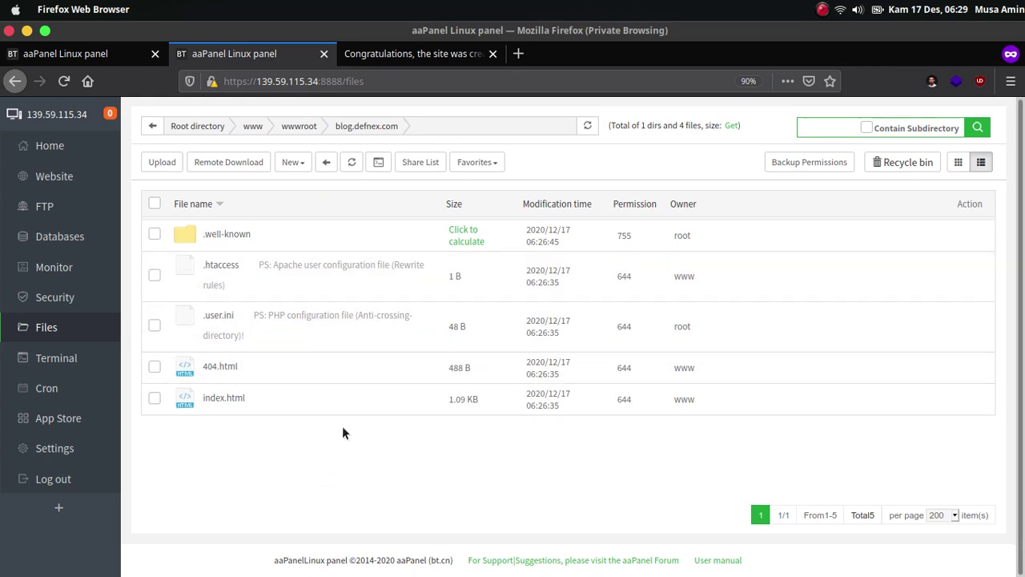
{"action": "mouse_move", "coordinate": [364, 274]}
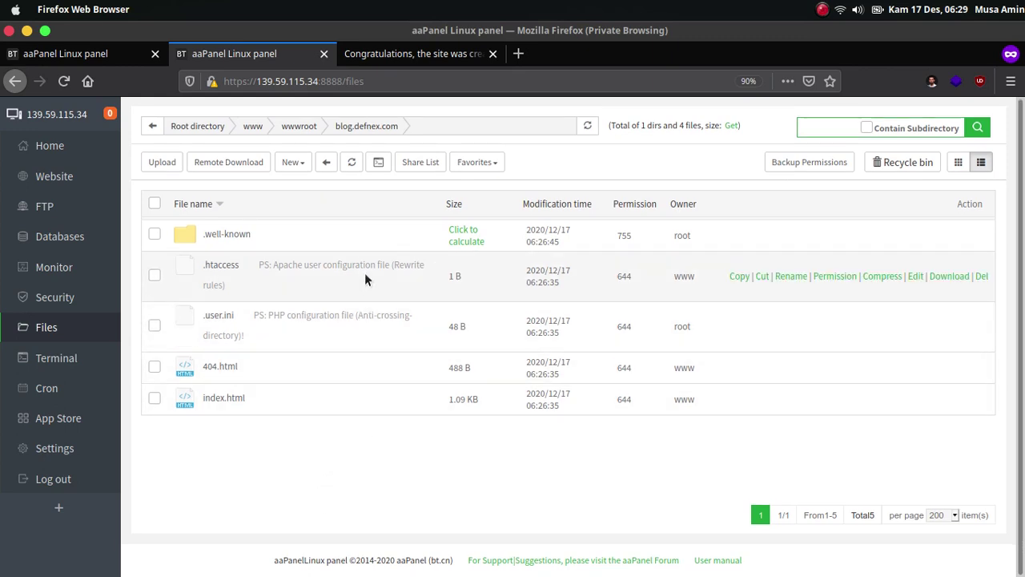
Delete the default .htaccess and 404.html files to the recycle bin.
{"action": "left_click", "coordinate": [153, 275]}
{"action": "left_click", "coordinate": [154, 367]}
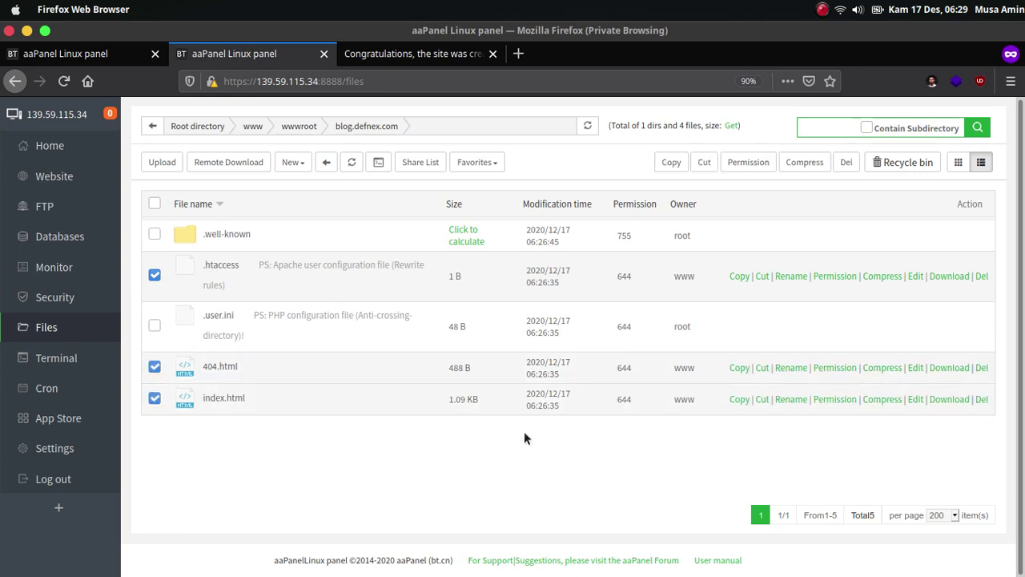
{"action": "left_click", "coordinate": [846, 165]}
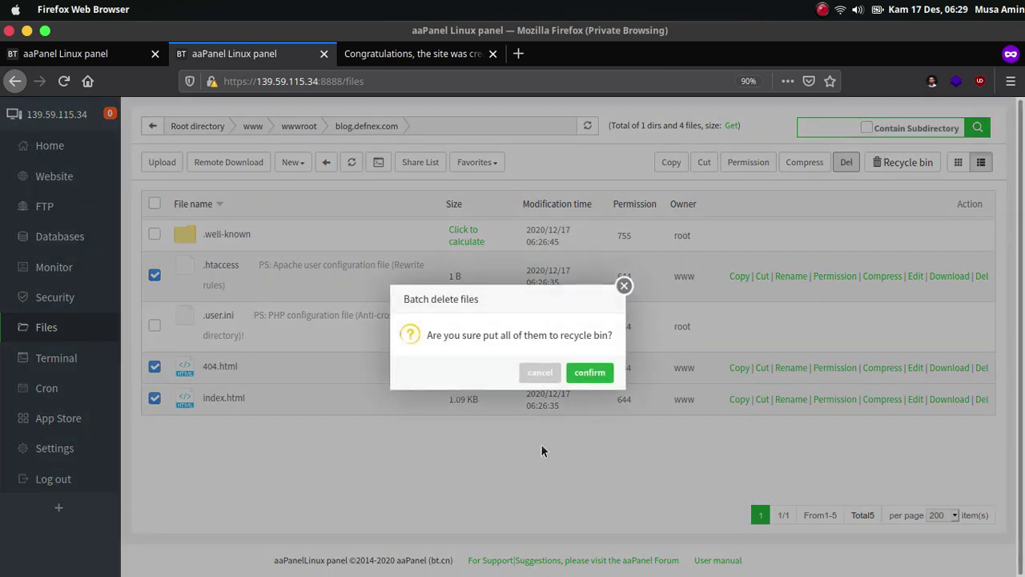
{"action": "left_click", "coordinate": [591, 373]}
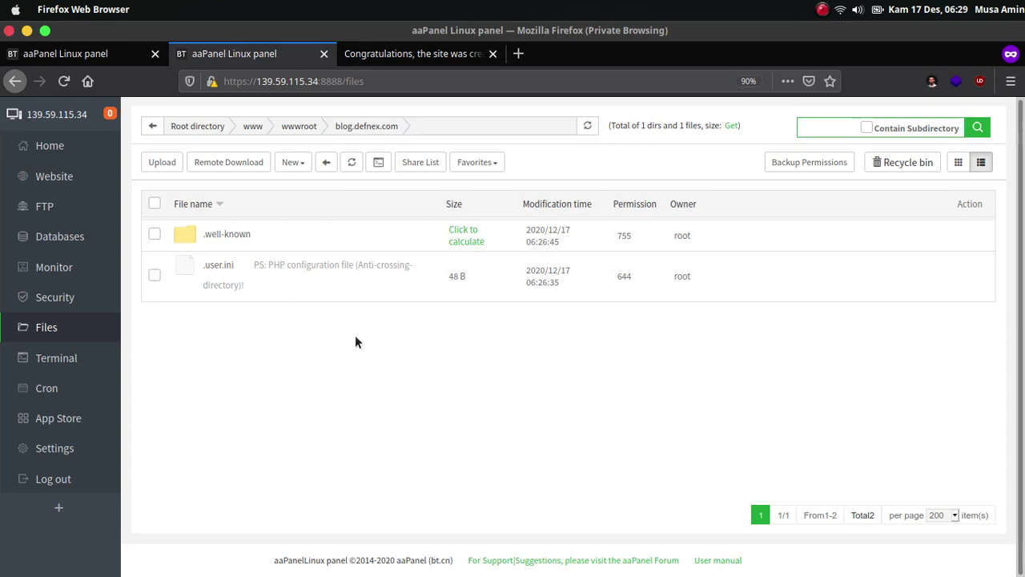
Cancel the Upload form and open Remote Download, ready for the URL address.
{"action": "left_click", "coordinate": [164, 164]}
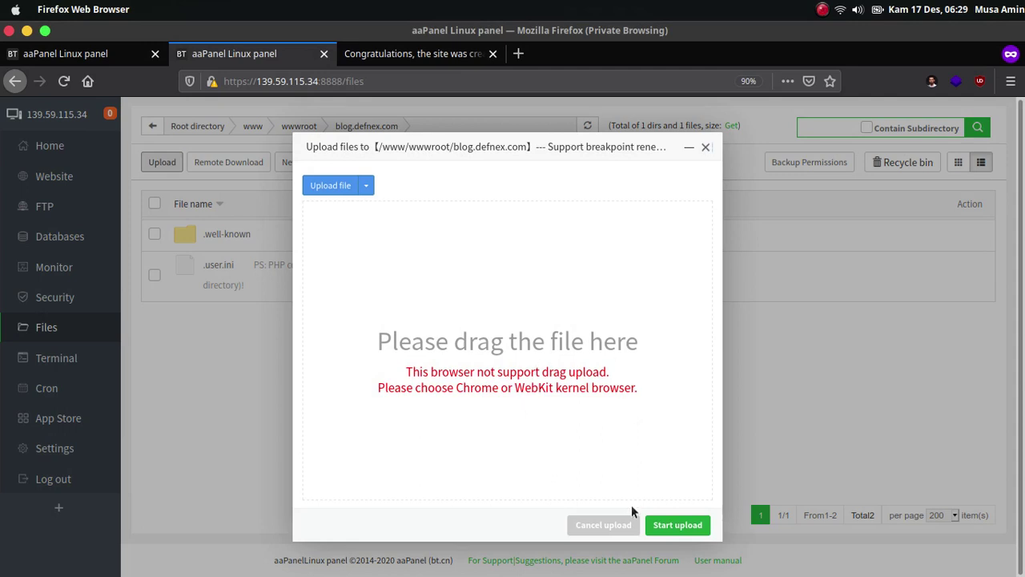
{"action": "left_click", "coordinate": [603, 526]}
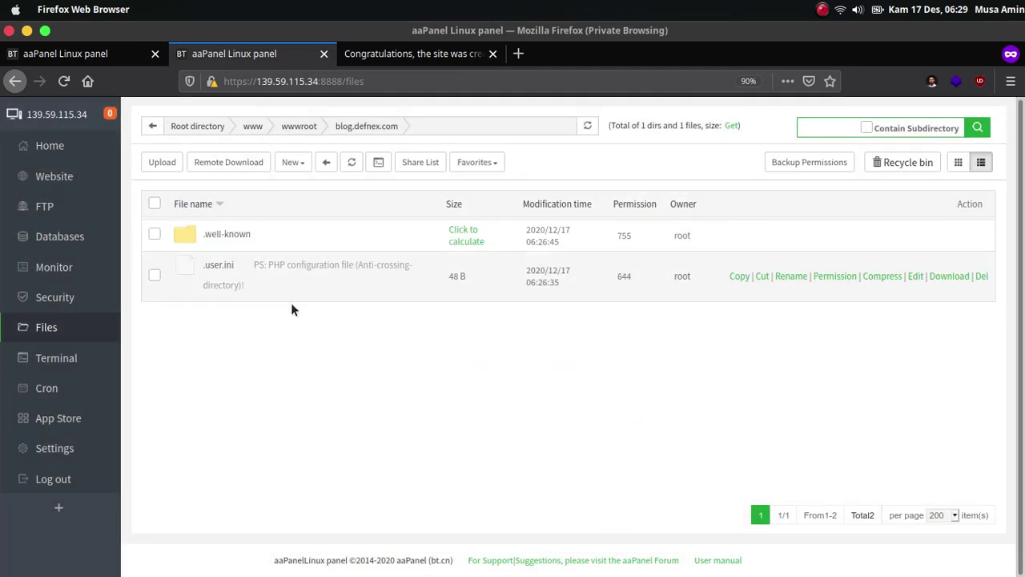
{"action": "left_click", "coordinate": [249, 172]}
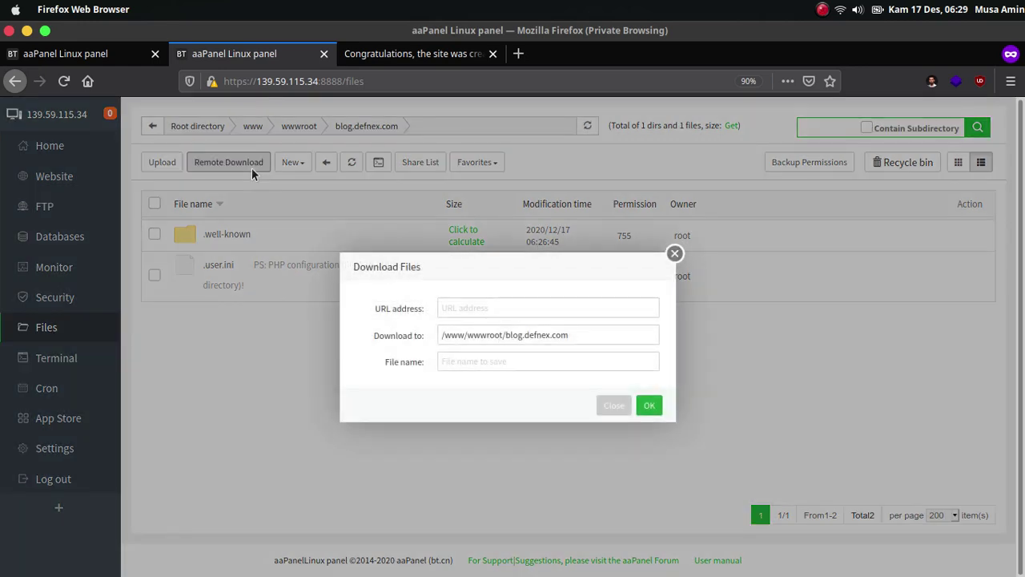
{"action": "left_click", "coordinate": [463, 309]}
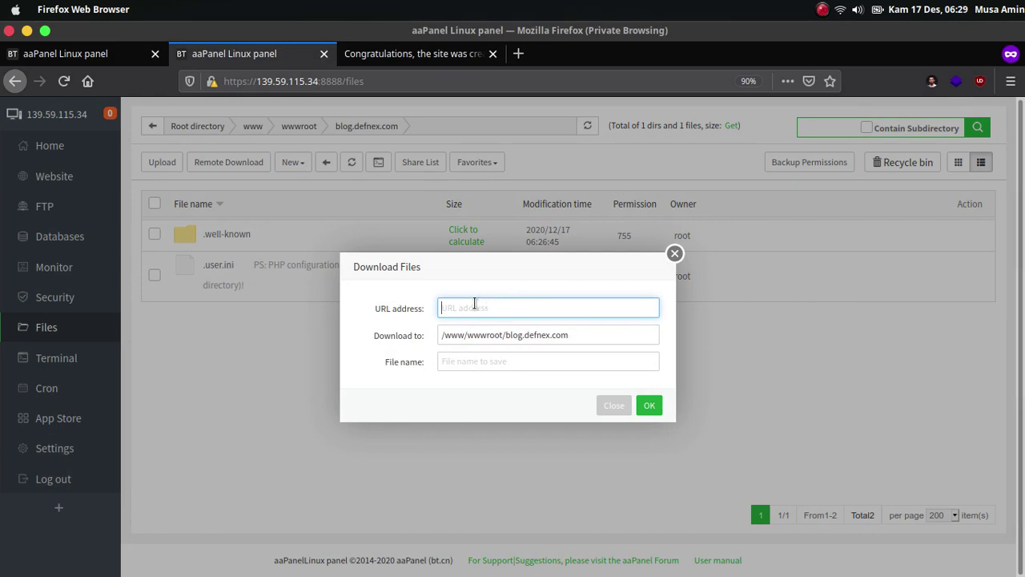
Copy the WordPress 5.6 .tar.gz download link from WordPress.org and return to aaPanel.
{"action": "left_click", "coordinate": [330, 553]}
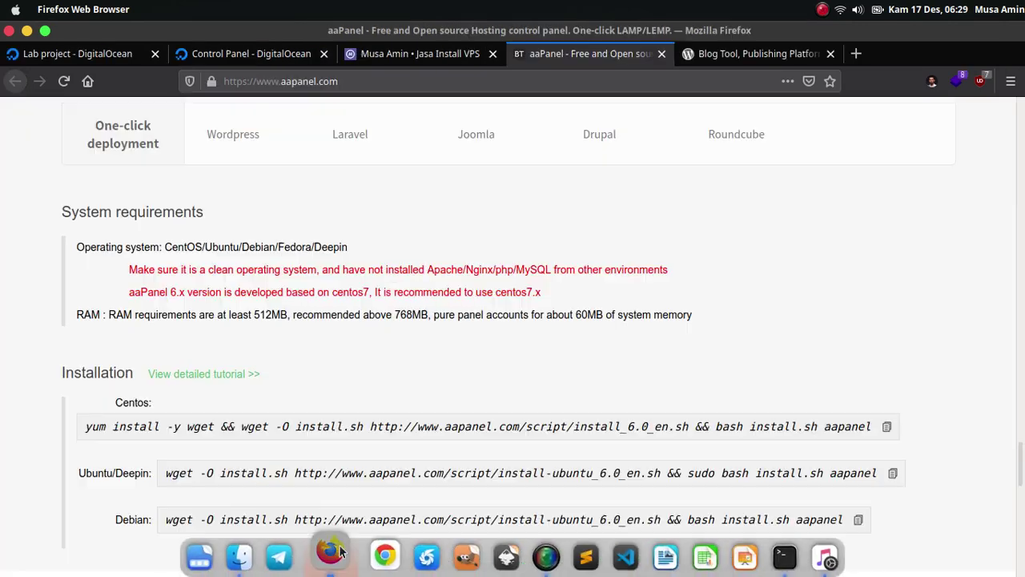
{"action": "left_click", "coordinate": [731, 56]}
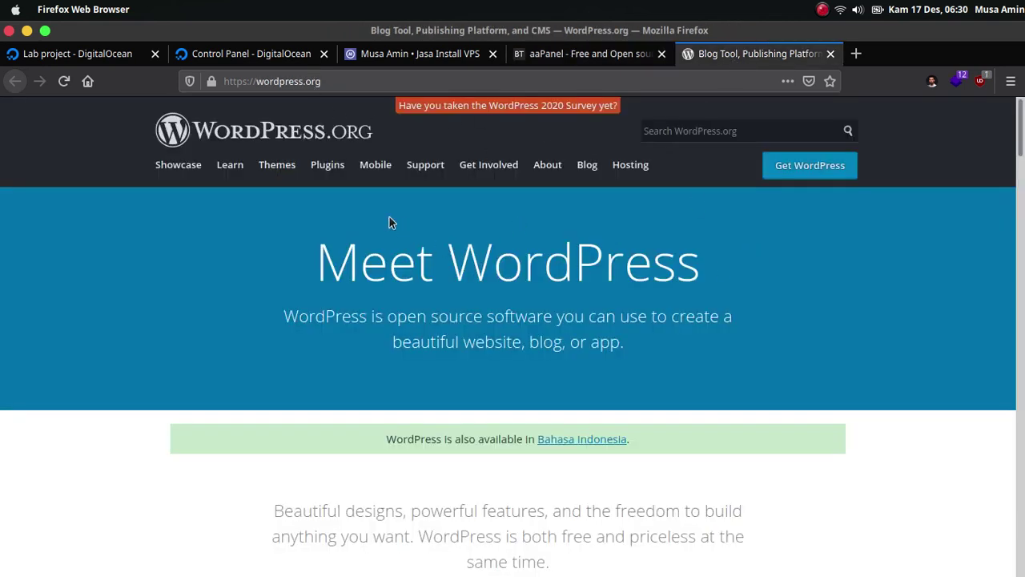
{"action": "left_click", "coordinate": [815, 167]}
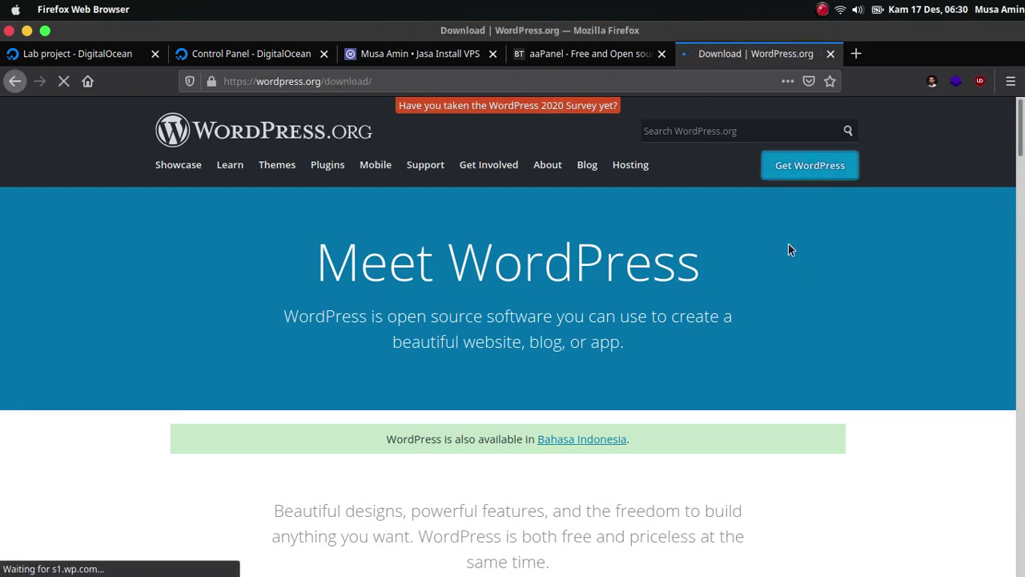
{"action": "scroll", "coordinate": [793, 244], "scroll_direction": "down", "scroll_amount": 4}
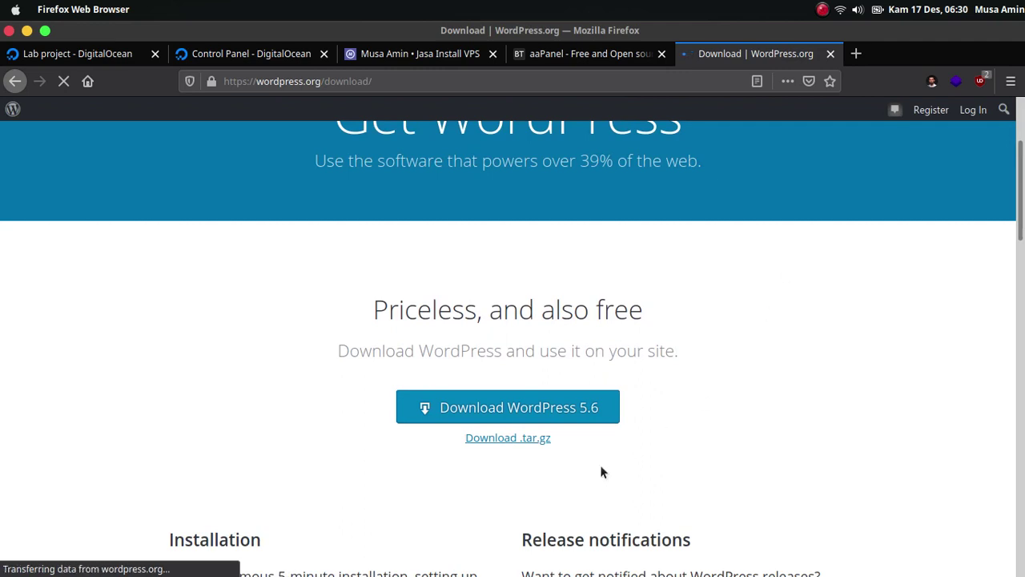
{"action": "right_click", "coordinate": [542, 446]}
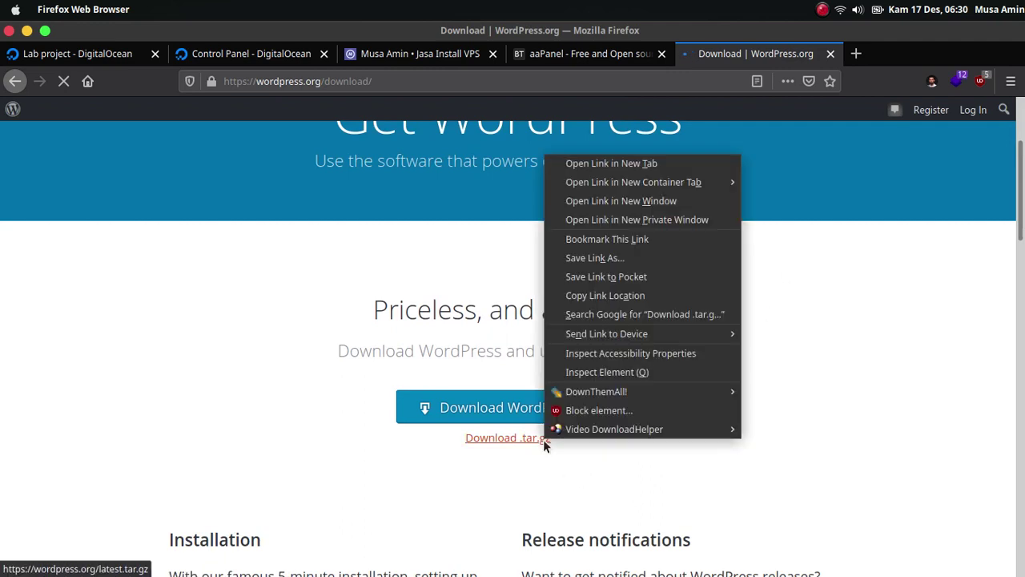
{"action": "left_click", "coordinate": [618, 296]}
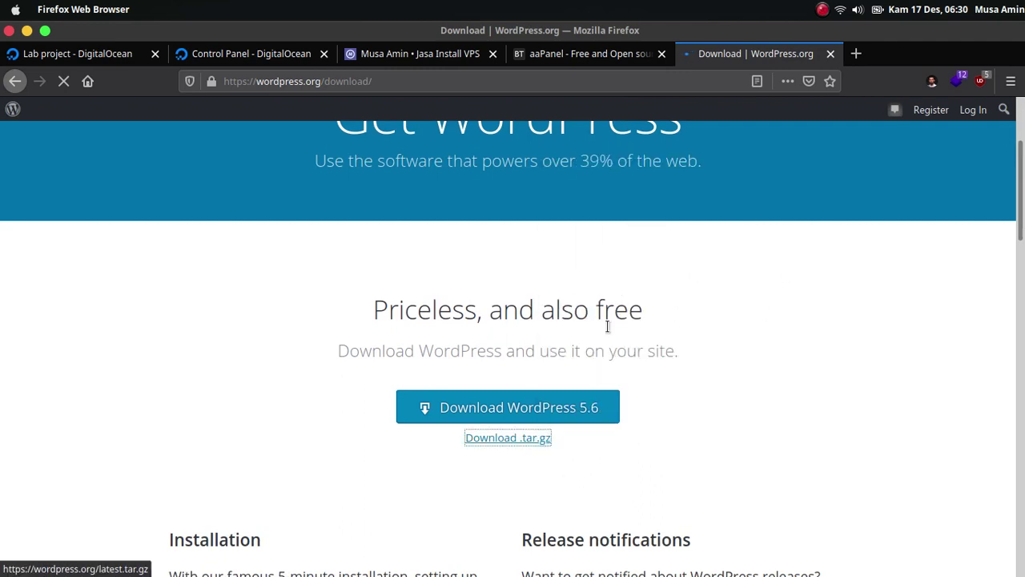
{"action": "left_click", "coordinate": [334, 551]}
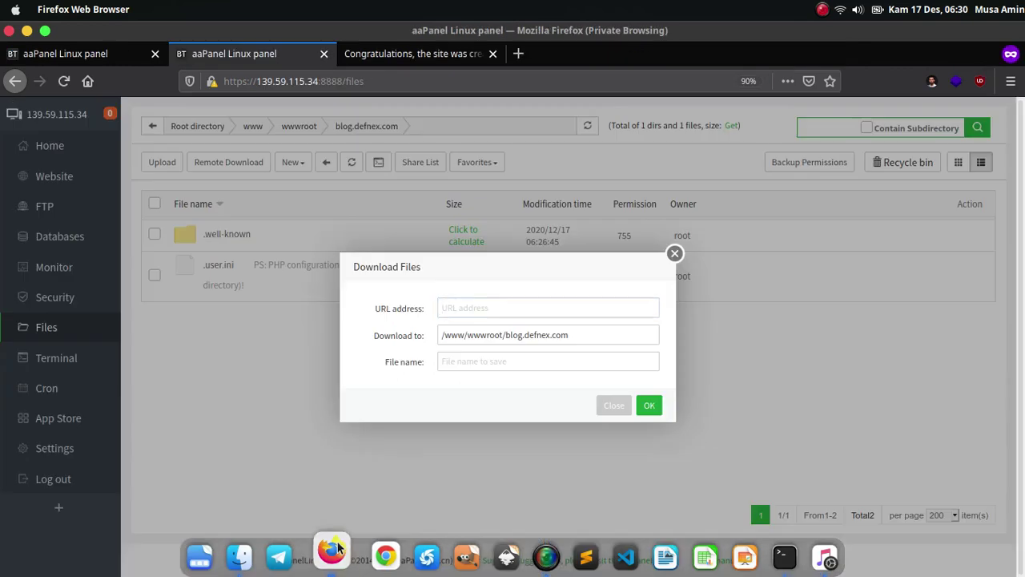
{"action": "right_click", "coordinate": [484, 313]}
{"action": "left_click", "coordinate": [523, 381]}
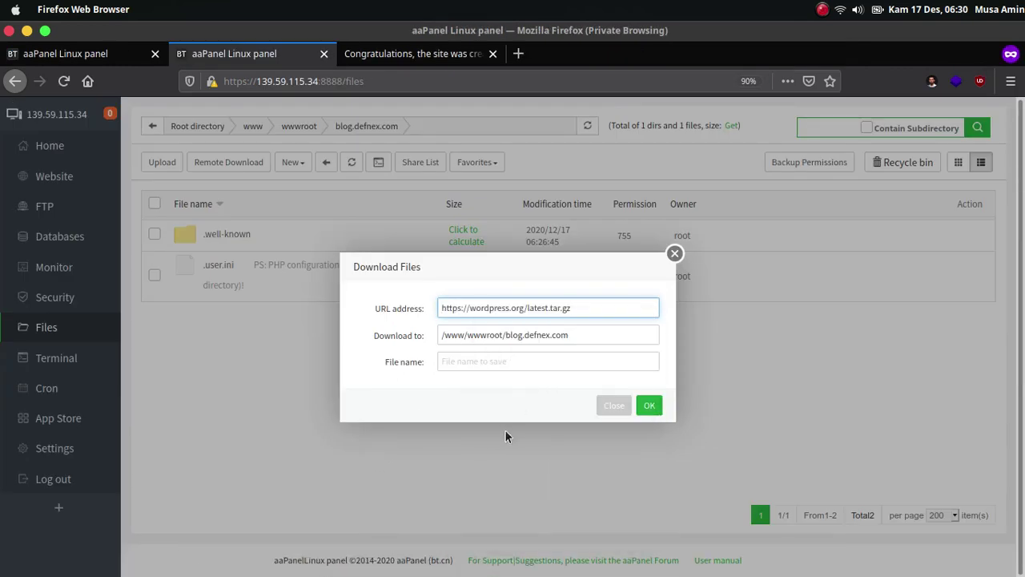
{"action": "left_click", "coordinate": [525, 361]}
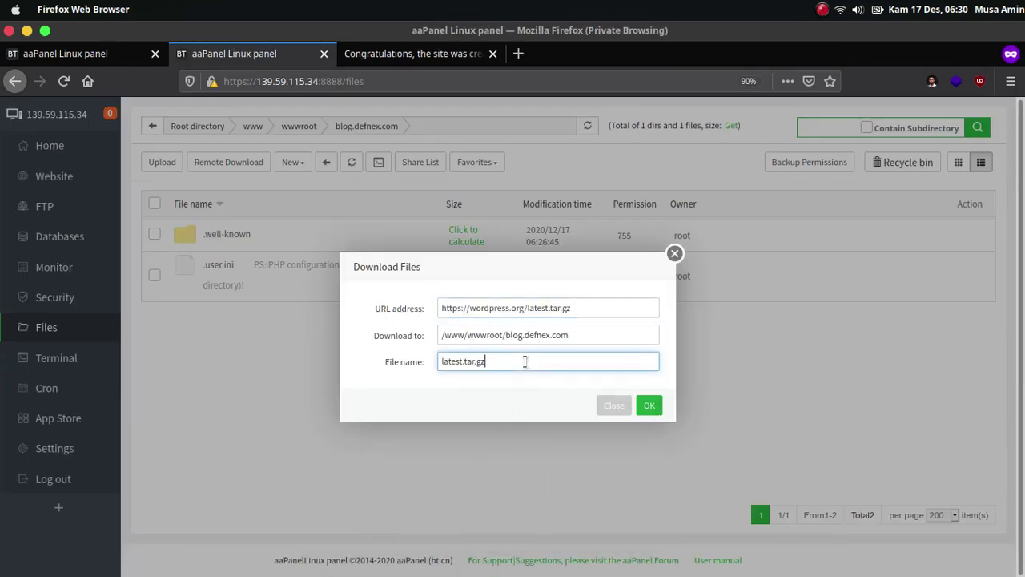
{"action": "key", "text": "Left"}
{"action": "key", "text": "Left"}
{"action": "key", "text": "Left"}
{"action": "key", "text": "Left"}
{"action": "key", "text": "Left"}
{"action": "key", "text": "shift+Home"}
{"action": "type", "text": "wordpress"}
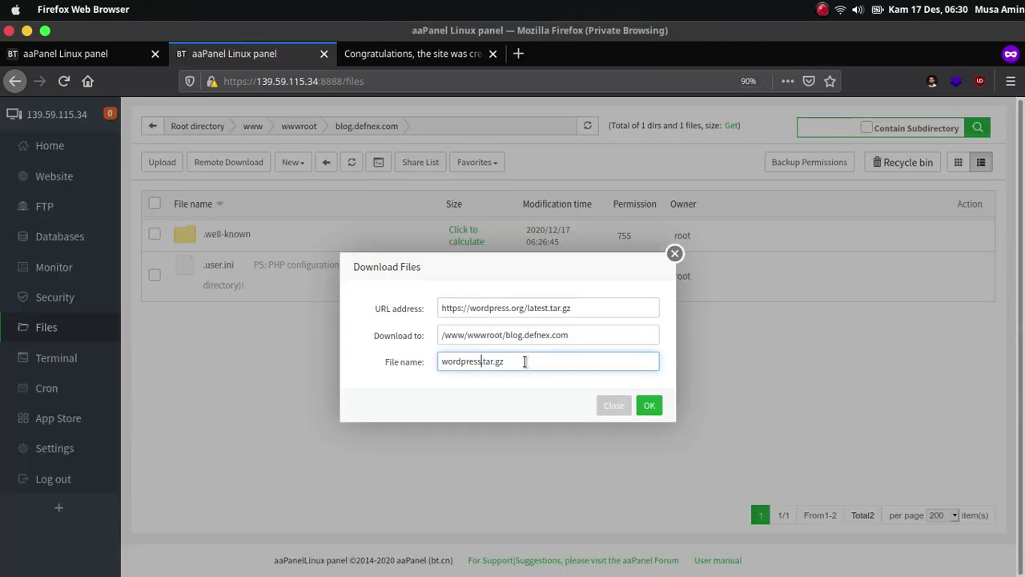
{"action": "type", "text": "5.6.tar.gz"}
{"action": "left_click", "coordinate": [649, 404]}
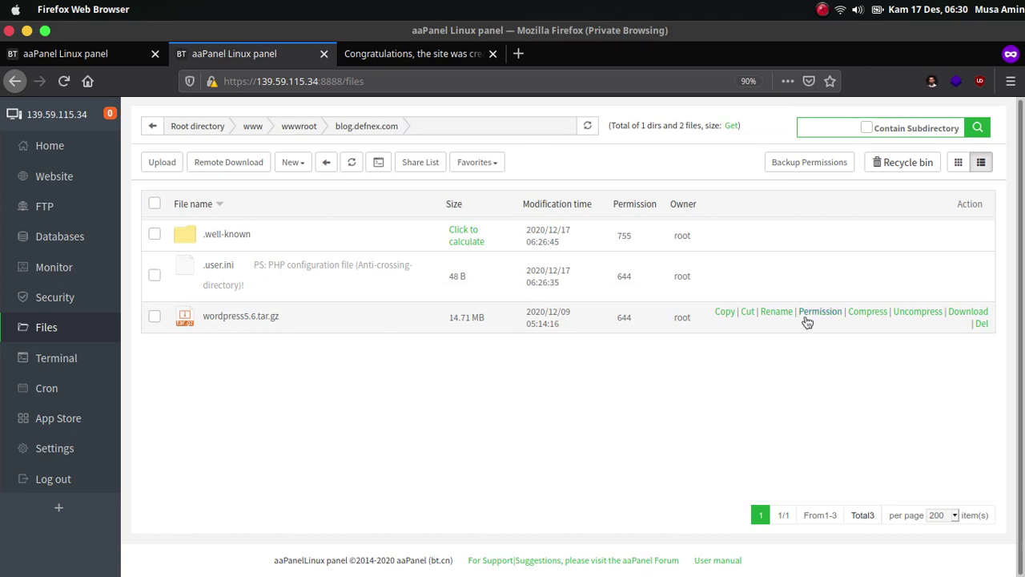
Extract wordpress5.6.tar.gz into the blog.defnex.com folder and open the new wordpress folder.
{"action": "left_click", "coordinate": [916, 314]}
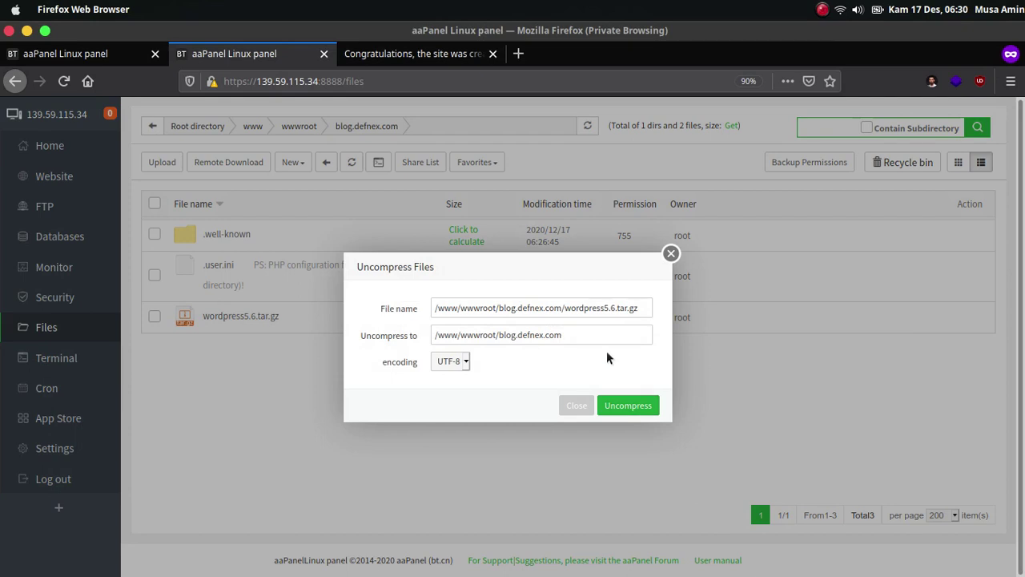
{"action": "left_click", "coordinate": [633, 406]}
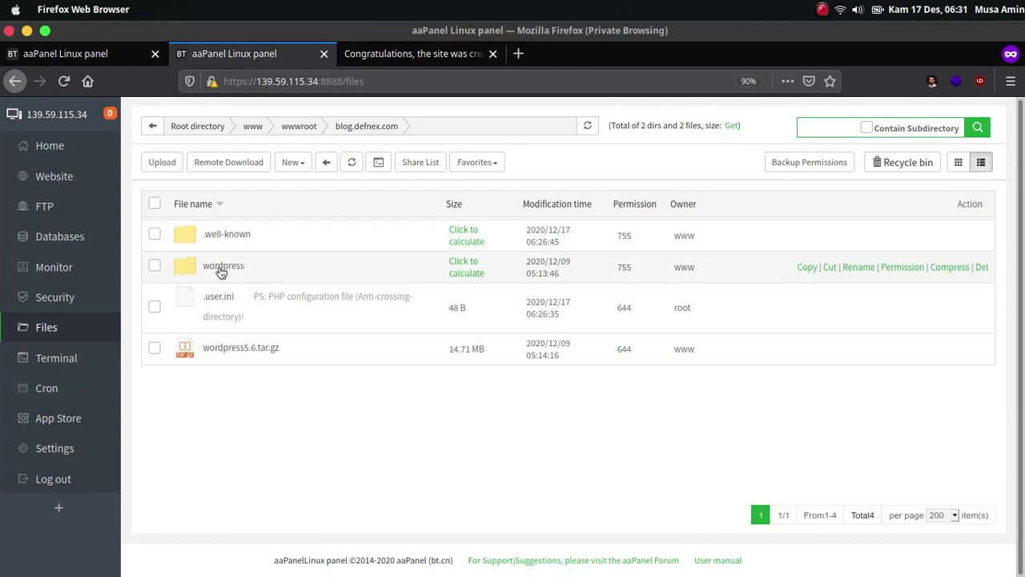
{"action": "left_click", "coordinate": [222, 268]}
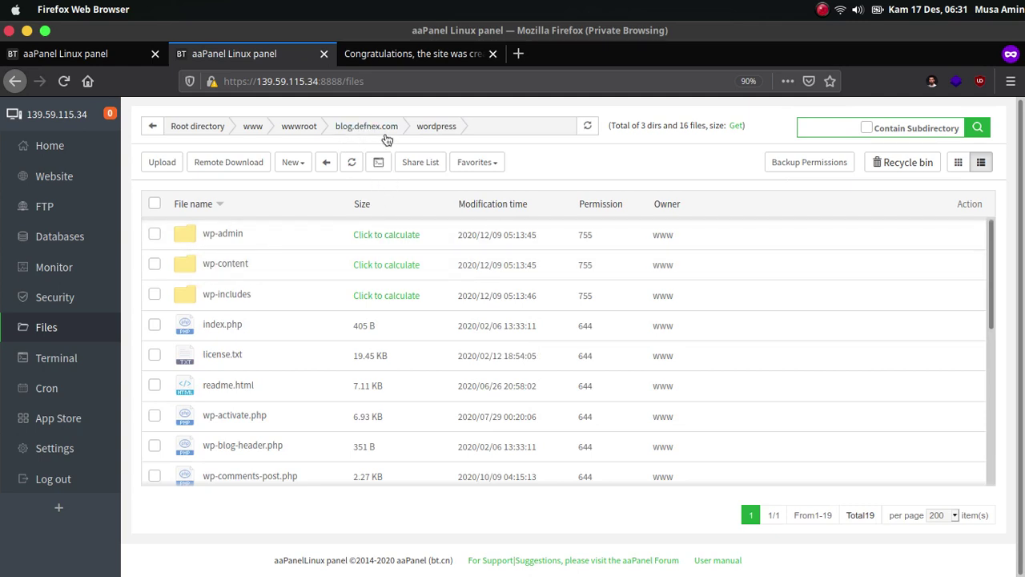
Cut every item from the wordpress folder, paste it into the blog.defnex.com root, and select the leftover wordpress folder.
{"action": "left_click", "coordinate": [154, 204]}
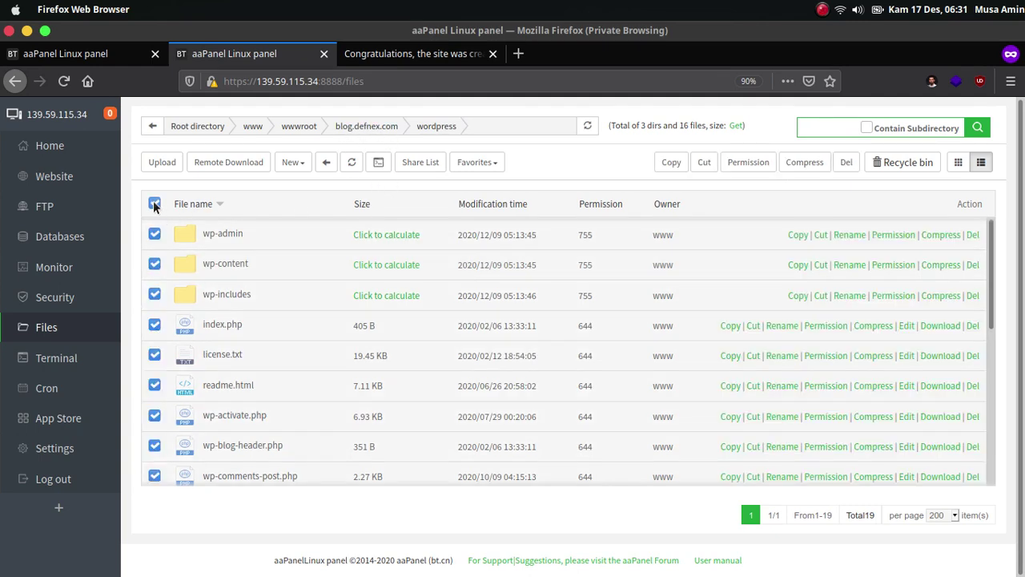
{"action": "left_click", "coordinate": [704, 164]}
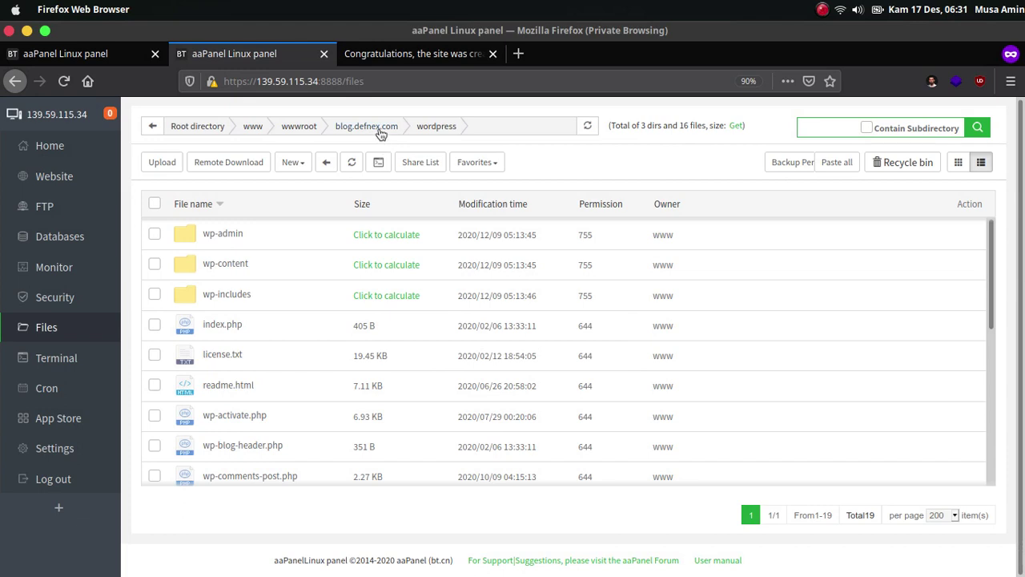
{"action": "left_click", "coordinate": [381, 131]}
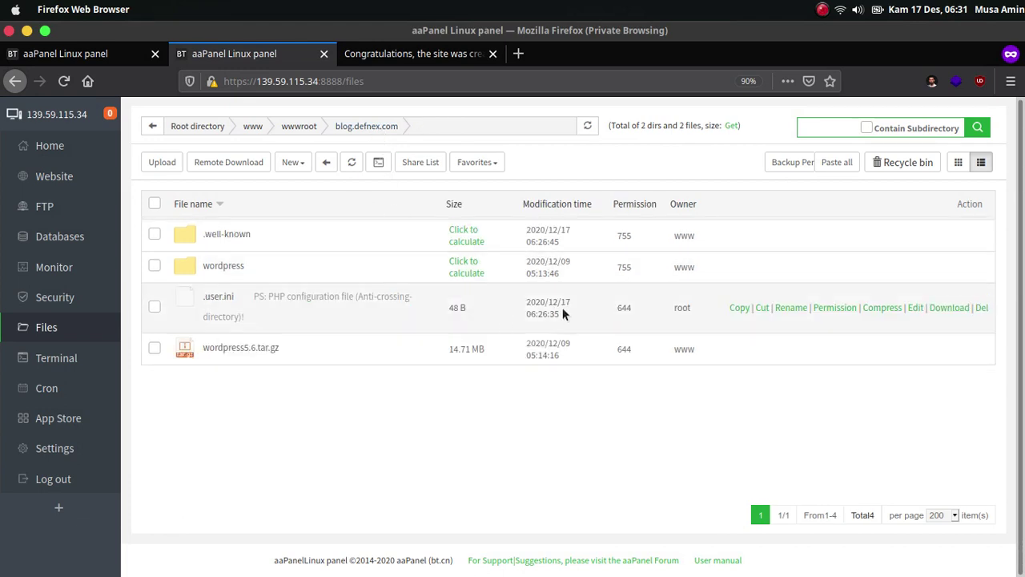
{"action": "left_click", "coordinate": [837, 164]}
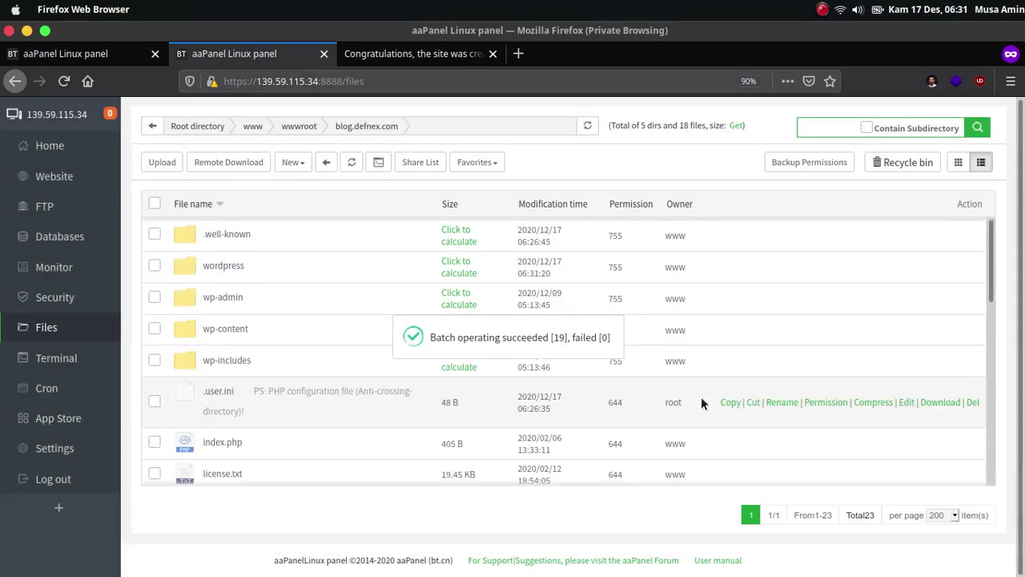
{"action": "left_click", "coordinate": [155, 265]}
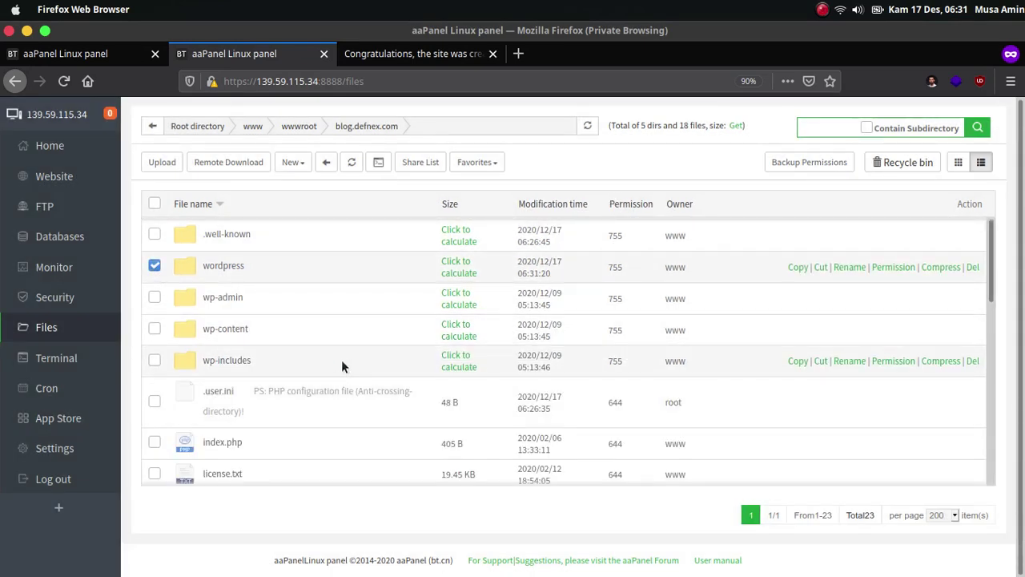
Move the leftover wordpress folder and the wordpress5.6.tar.gz archive to the recycle bin.
{"action": "scroll", "coordinate": [333, 361], "scroll_direction": "down", "scroll_amount": 3}
{"action": "scroll", "coordinate": [333, 362], "scroll_direction": "down", "scroll_amount": 7}
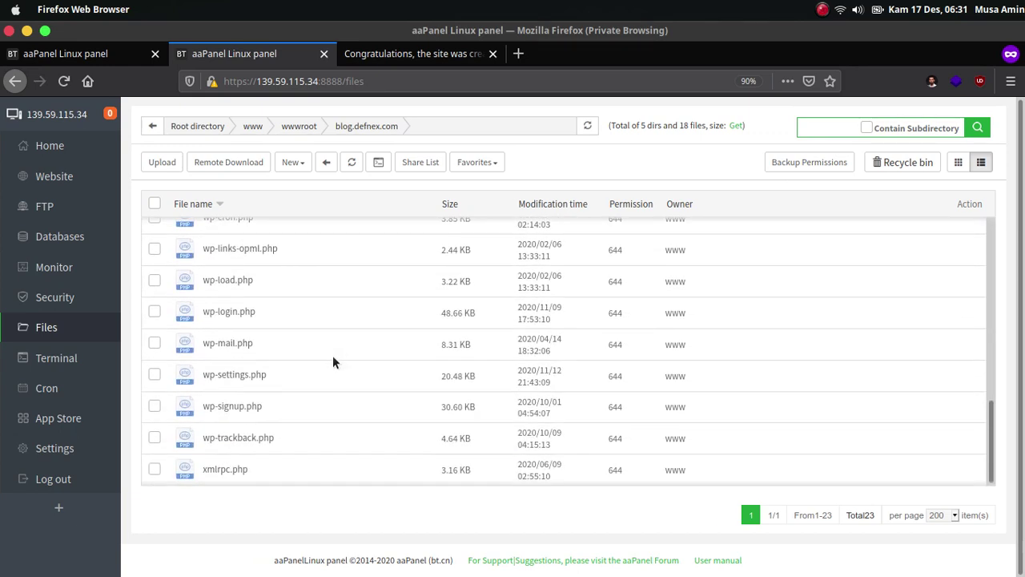
{"action": "scroll", "coordinate": [332, 362], "scroll_direction": "up", "scroll_amount": 6}
{"action": "left_click", "coordinate": [155, 328]}
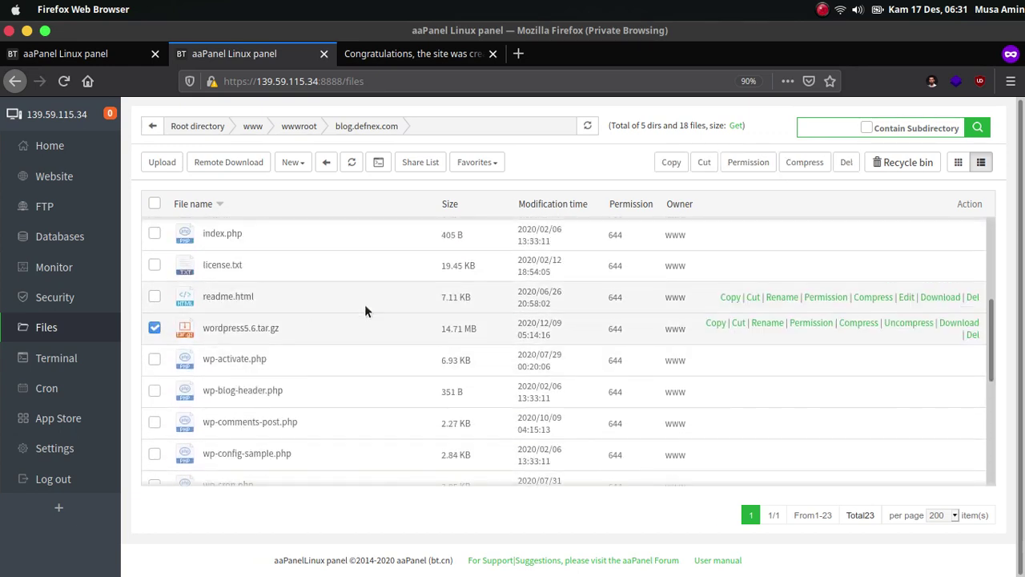
{"action": "left_click", "coordinate": [846, 163]}
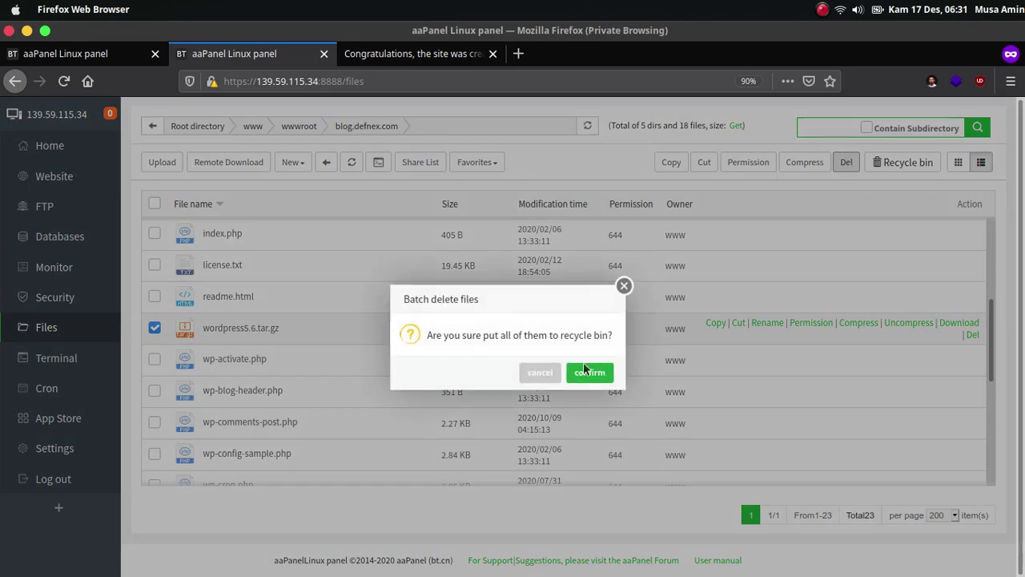
{"action": "left_click", "coordinate": [590, 373]}
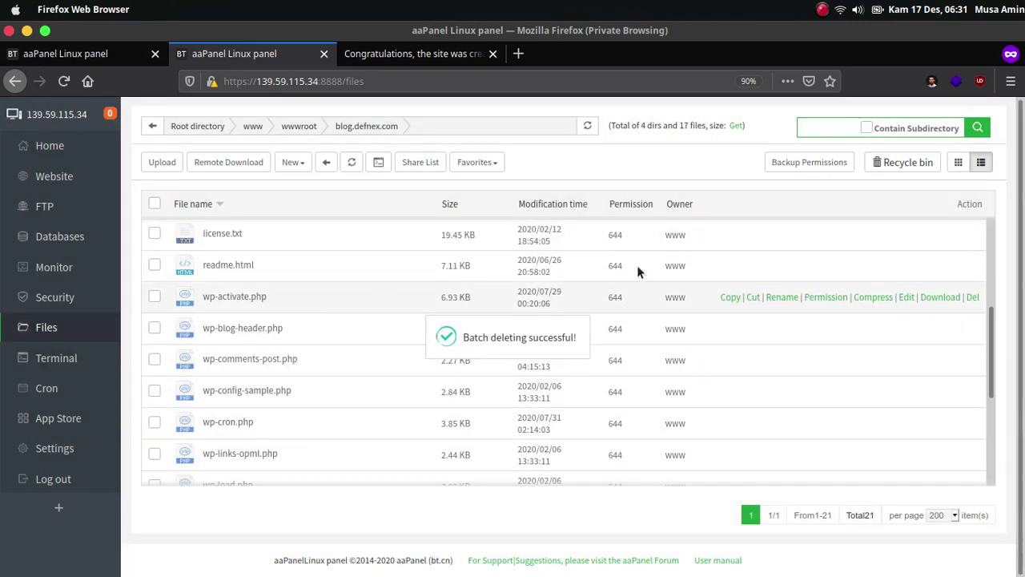
Check the recycle bin contents, then switch to the blog.defnex.com browser tab.
{"action": "left_click", "coordinate": [887, 166]}
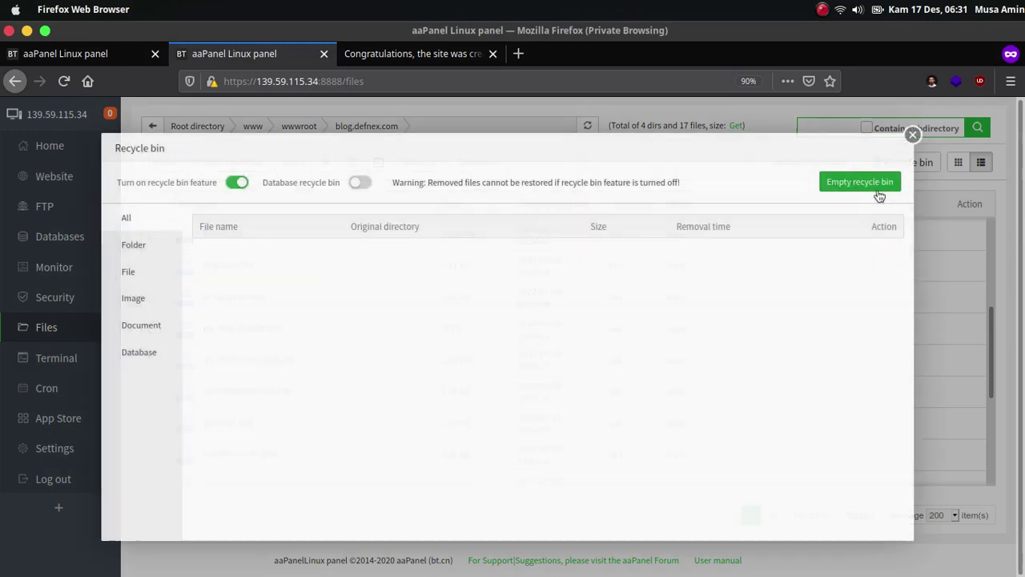
{"action": "left_click", "coordinate": [911, 135]}
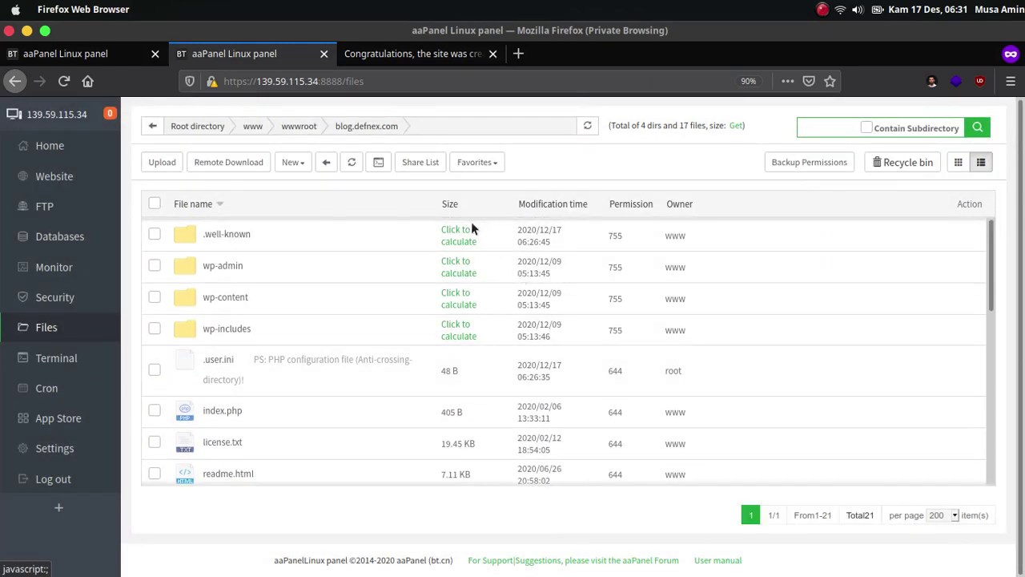
{"action": "left_click", "coordinate": [387, 61]}
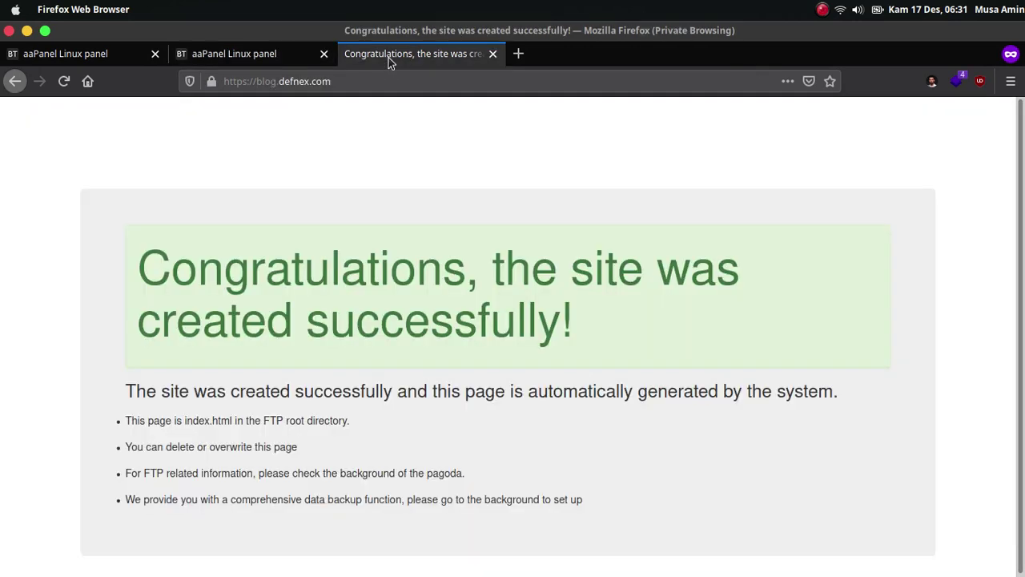
Reload blog.defnex.com and continue the WordPress setup in English (United States).
{"action": "left_click", "coordinate": [65, 81]}
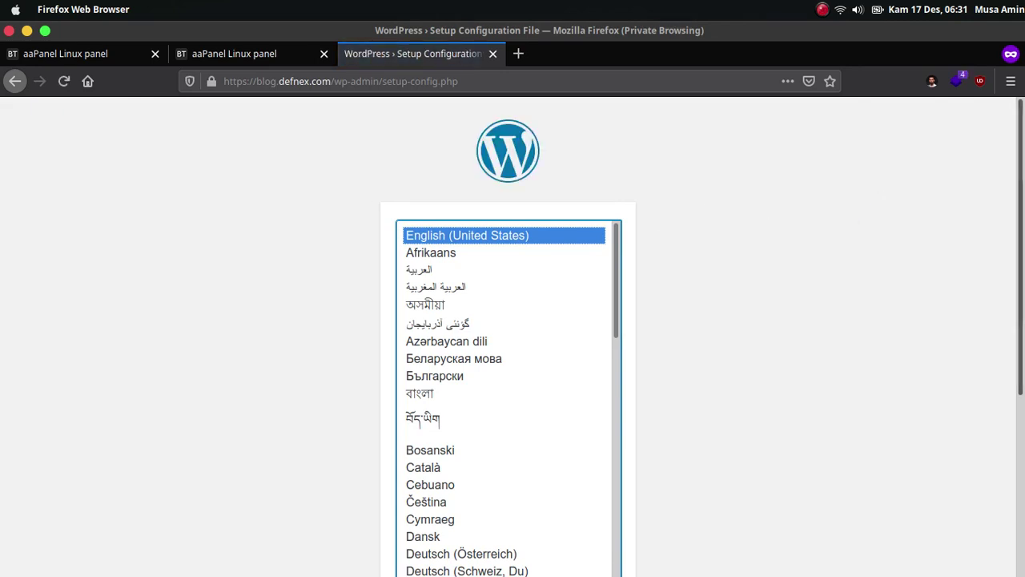
{"action": "scroll", "coordinate": [752, 482], "scroll_direction": "down", "scroll_amount": 5}
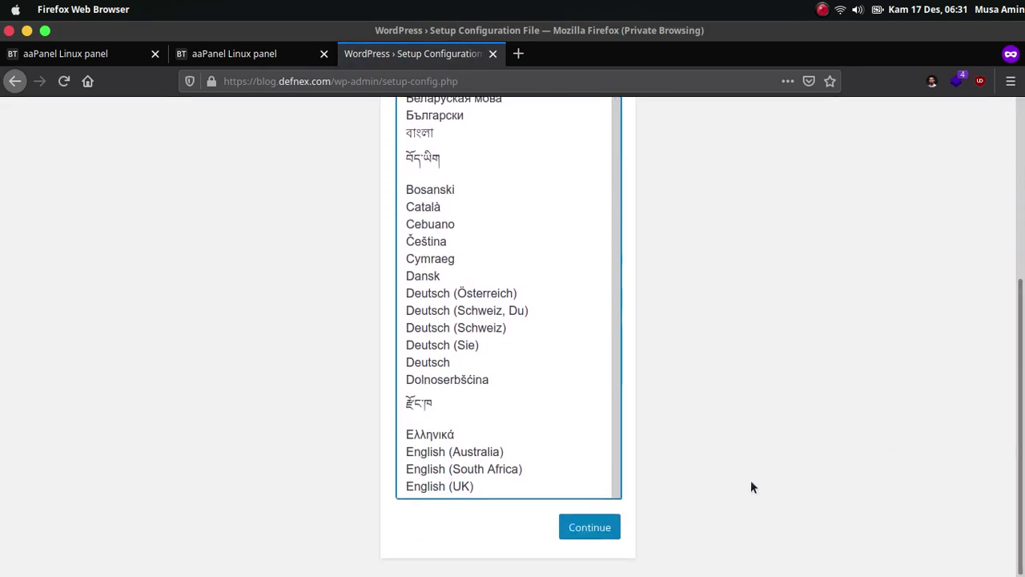
{"action": "left_click", "coordinate": [601, 531]}
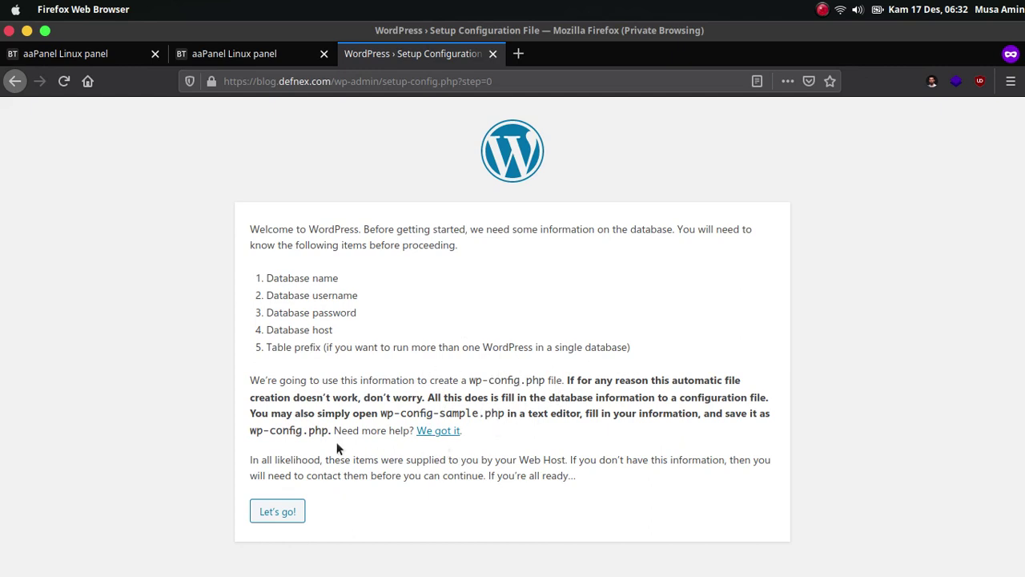
Enter blog as both the database name and the username in the WordPress connection form.
{"action": "left_click", "coordinate": [278, 511]}
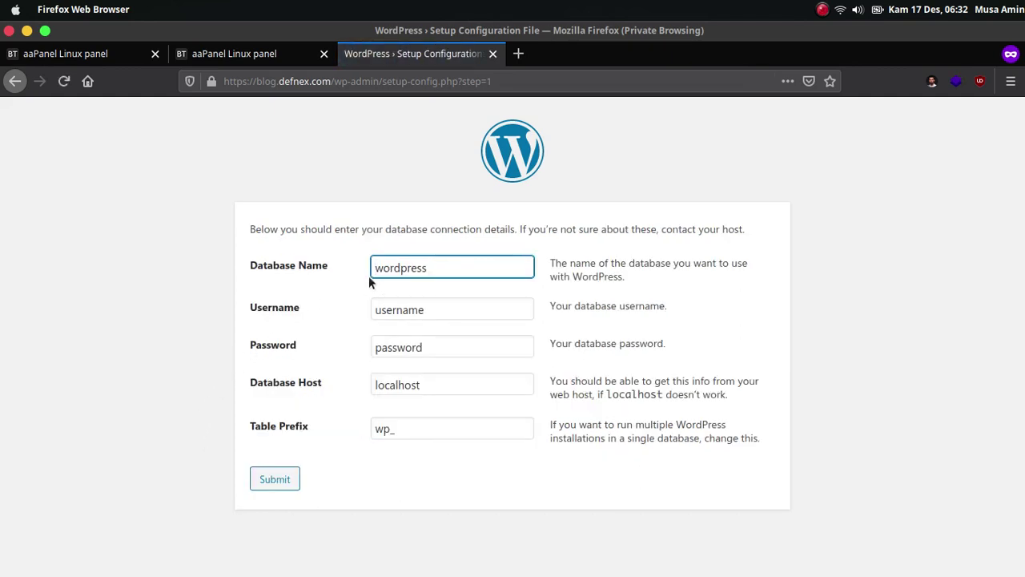
{"action": "double_click", "coordinate": [408, 266]}
{"action": "type", "text": "bl"}
{"action": "key", "text": "Tab"}
{"action": "type", "text": "blog"}
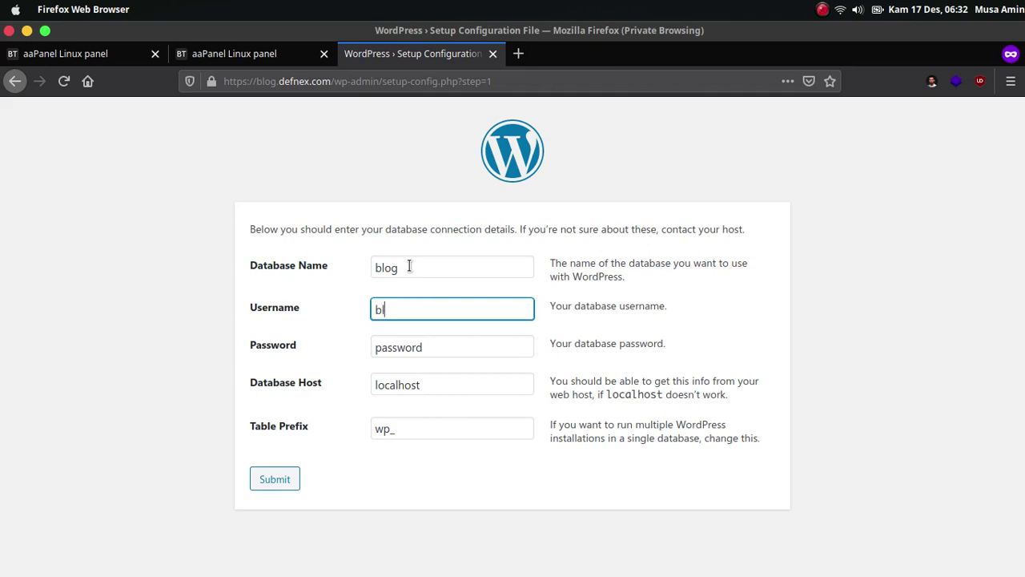
{"action": "key", "text": "Tab"}
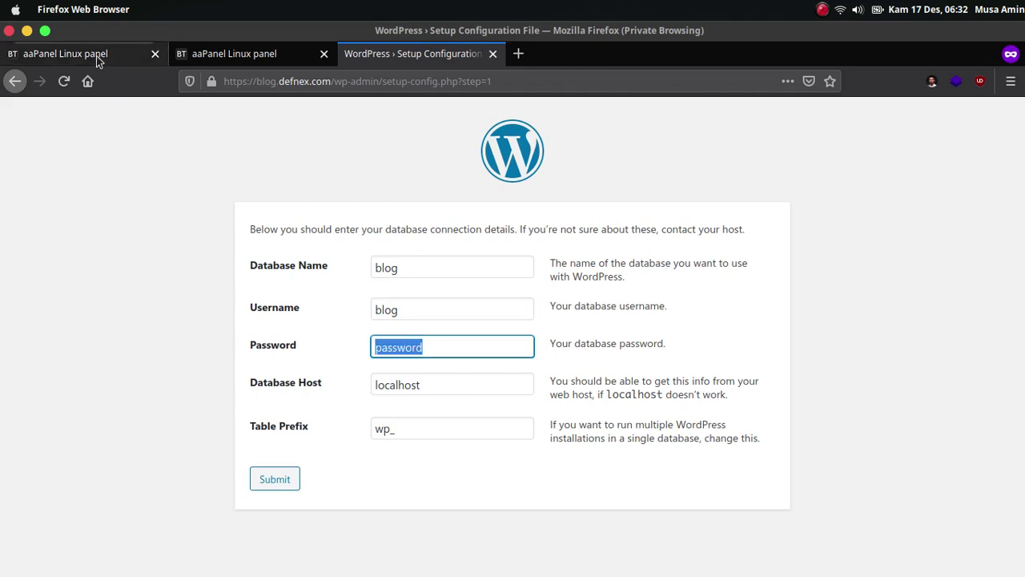
Paste the blog database password copied from aaPanel and submit the connection details.
{"action": "left_click", "coordinate": [96, 56]}
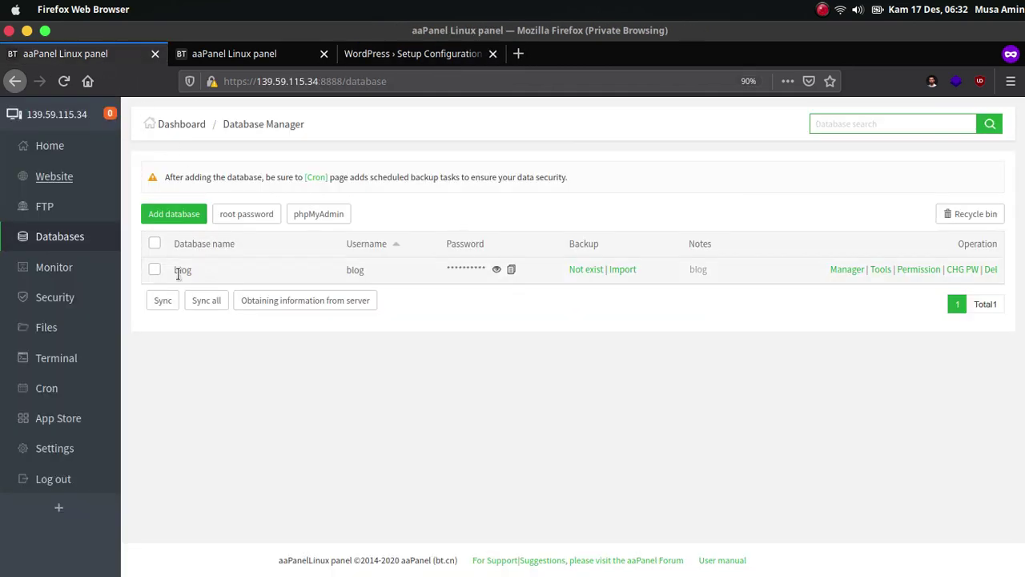
{"action": "left_click", "coordinate": [512, 270]}
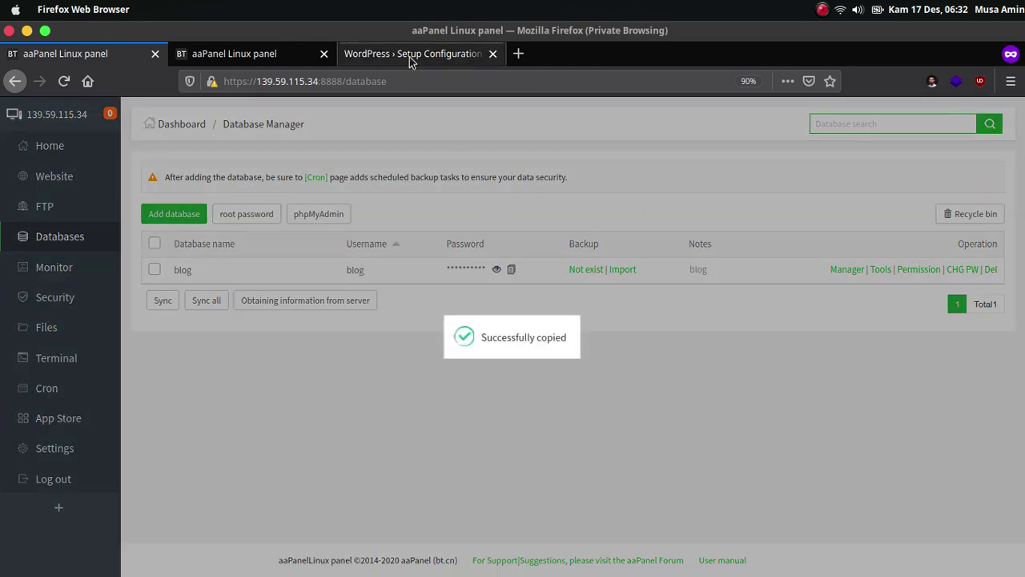
{"action": "left_click", "coordinate": [410, 56]}
{"action": "key", "text": "ctrl+v"}
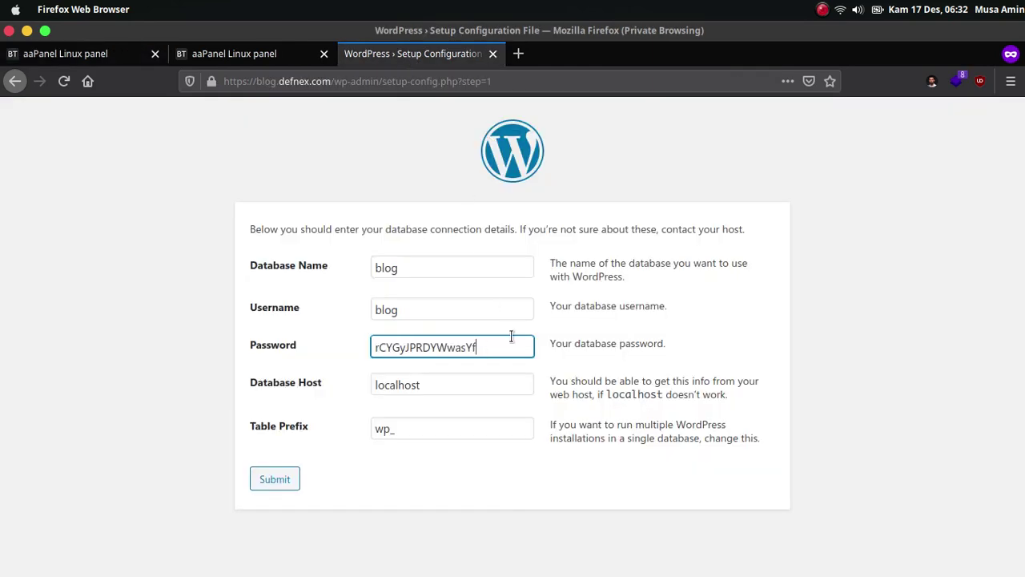
{"action": "left_click", "coordinate": [286, 486]}
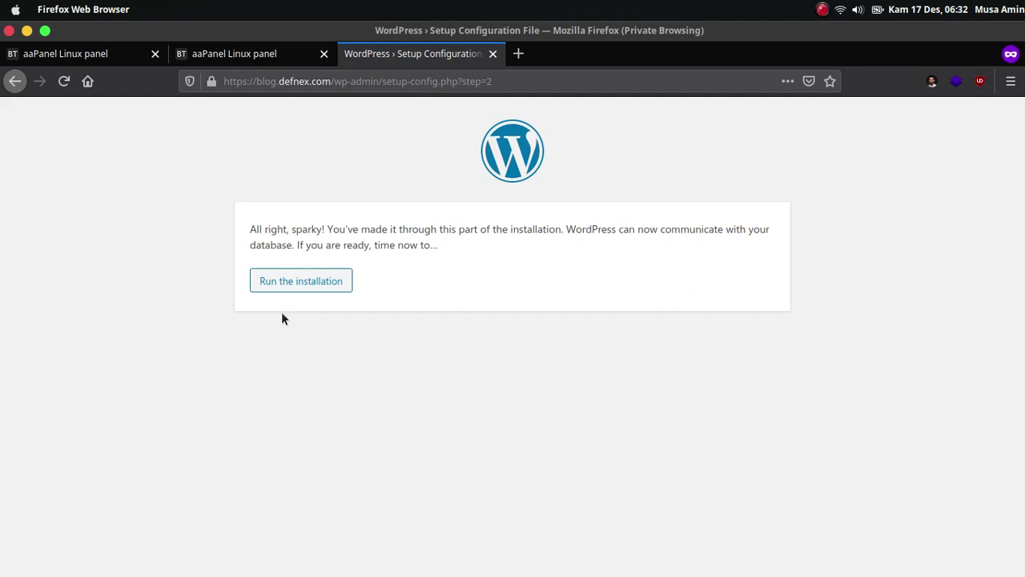
Start the installation and enter the site title WordPress and the username admin.
{"action": "left_click", "coordinate": [331, 285]}
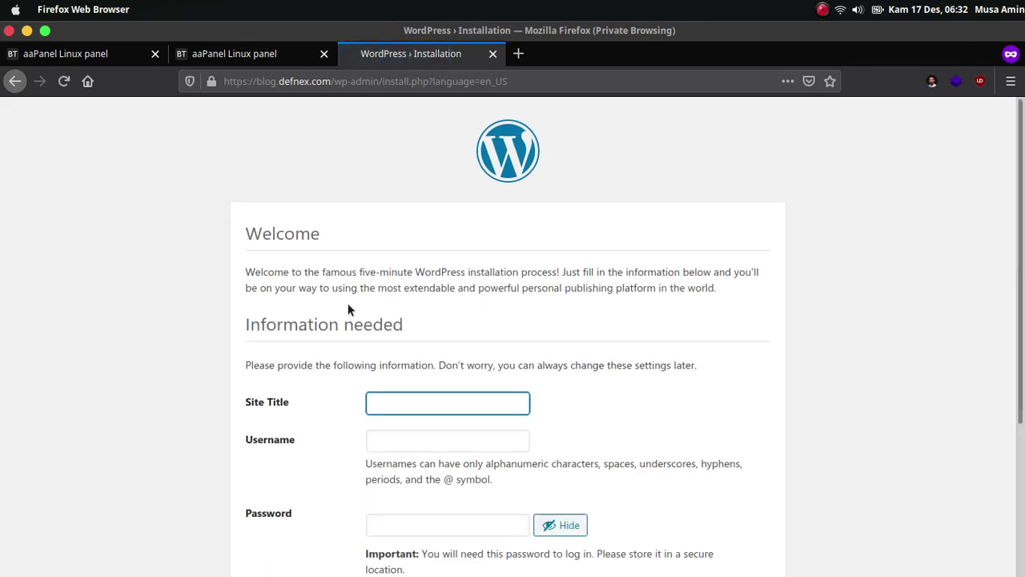
{"action": "type", "text": "W"}
{"action": "key", "text": "BackSpace"}
{"action": "scroll", "coordinate": [348, 310], "scroll_direction": "down", "scroll_amount": 3}
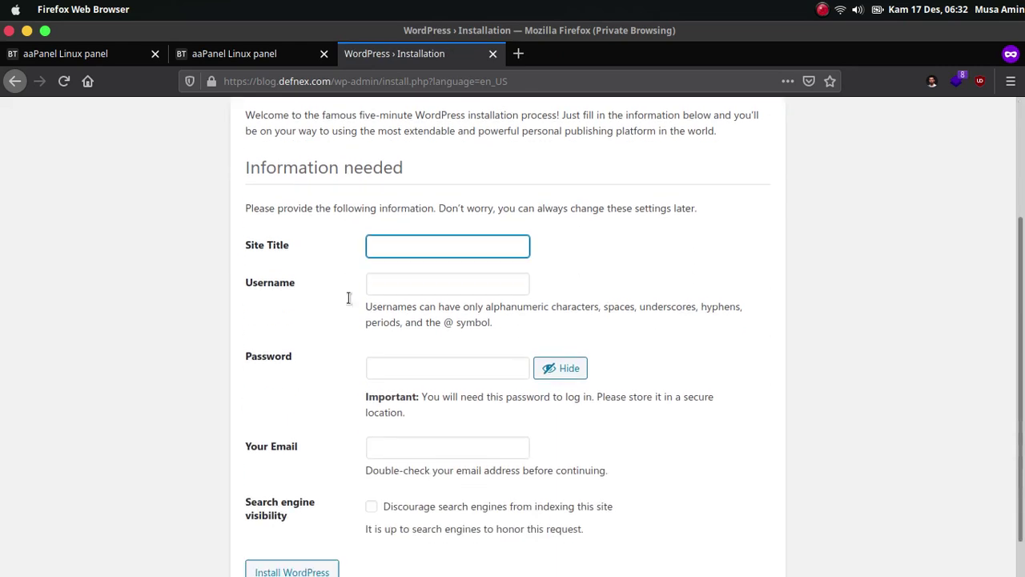
{"action": "type", "text": "Word"}
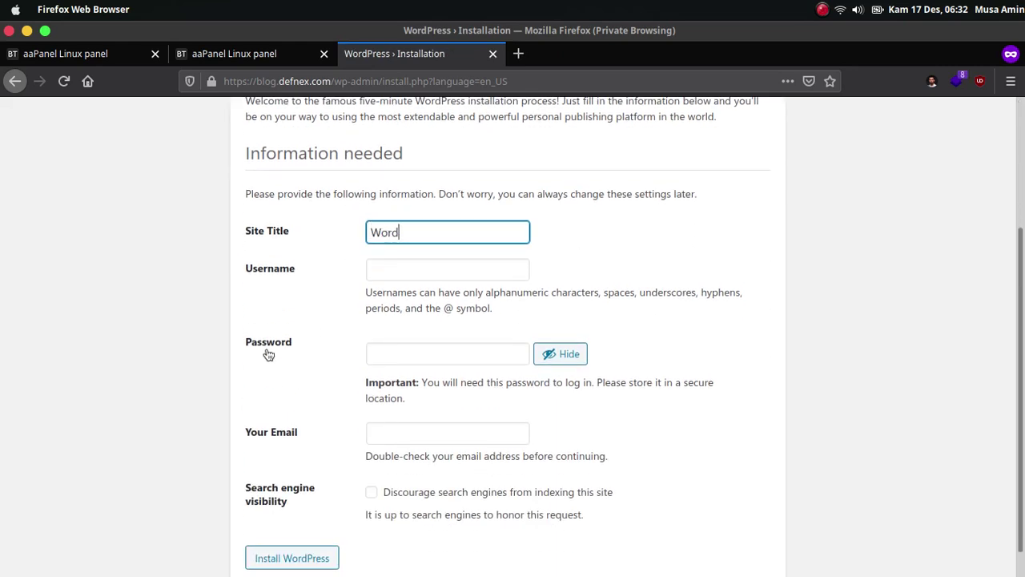
{"action": "type", "text": "Press"}
{"action": "key", "text": "Tab"}
{"action": "type", "text": "a"}
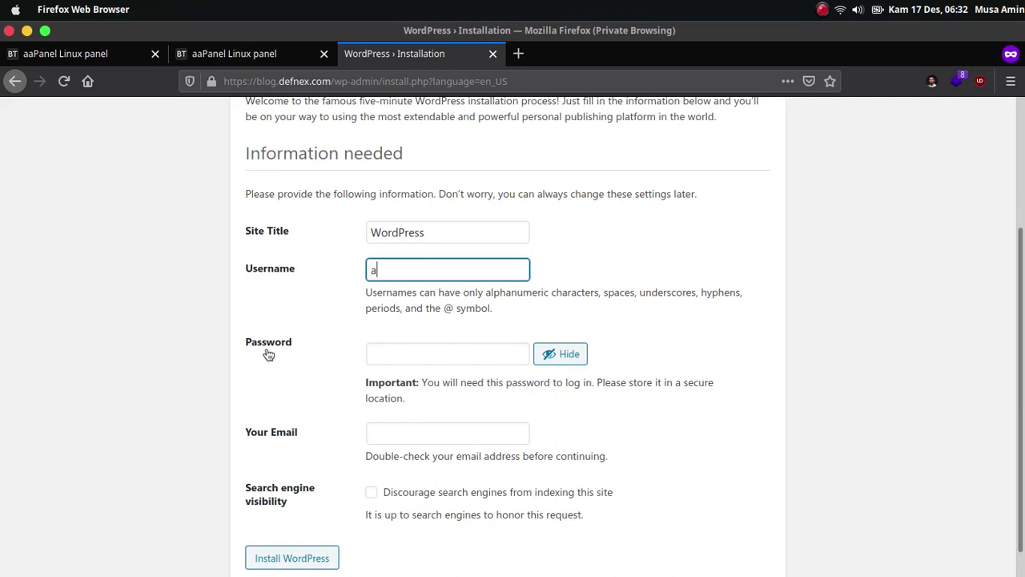
{"action": "type", "text": "dmin"}
{"action": "key", "text": "Tab"}
{"action": "key", "text": "ctrl+v"}
{"action": "type", "text": "admin"}
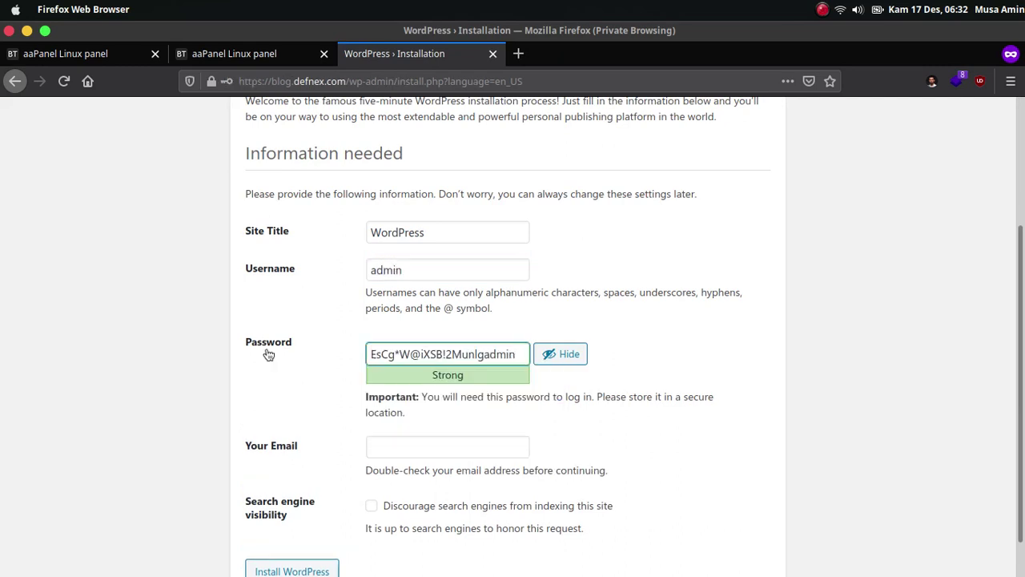
Replace the suggested password with a weak admin password, confirm it, and enter the admin e-mail address.
{"action": "key", "text": "ctrl+a"}
{"action": "type", "text": "admi"}
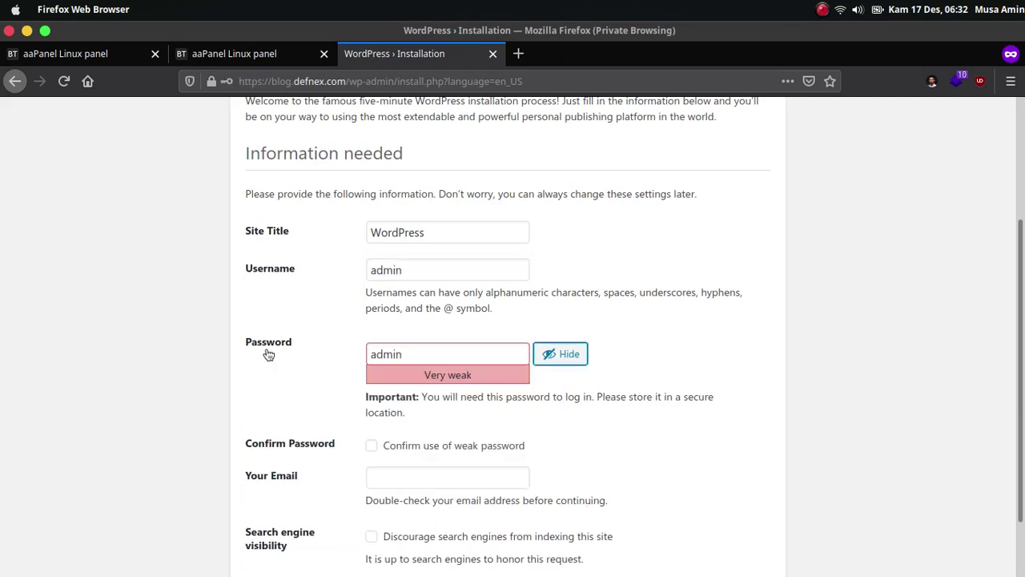
{"action": "left_click", "coordinate": [451, 447]}
{"action": "left_click", "coordinate": [439, 480]}
{"action": "scroll", "coordinate": [832, 327], "scroll_direction": "down", "scroll_amount": 2}
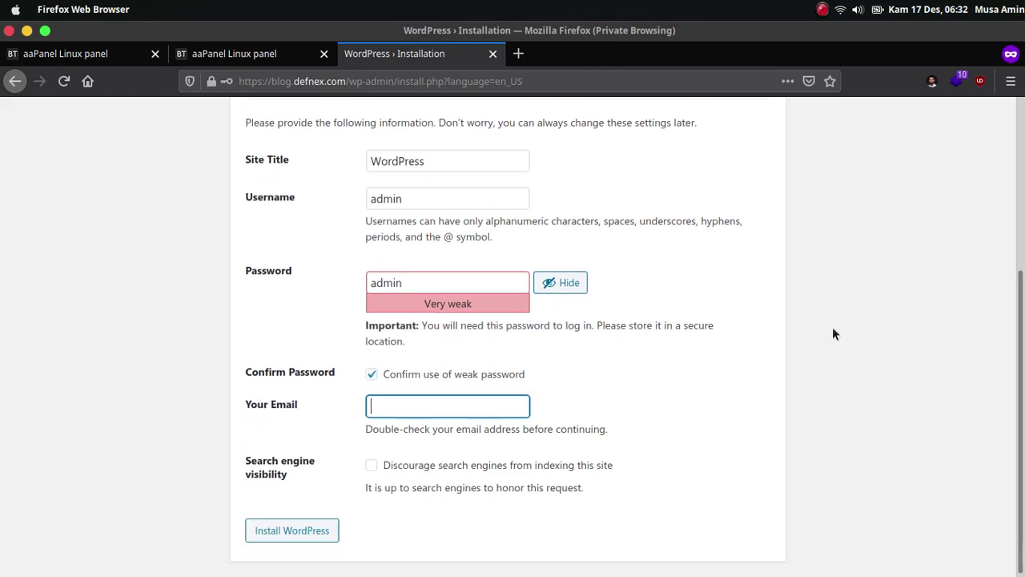
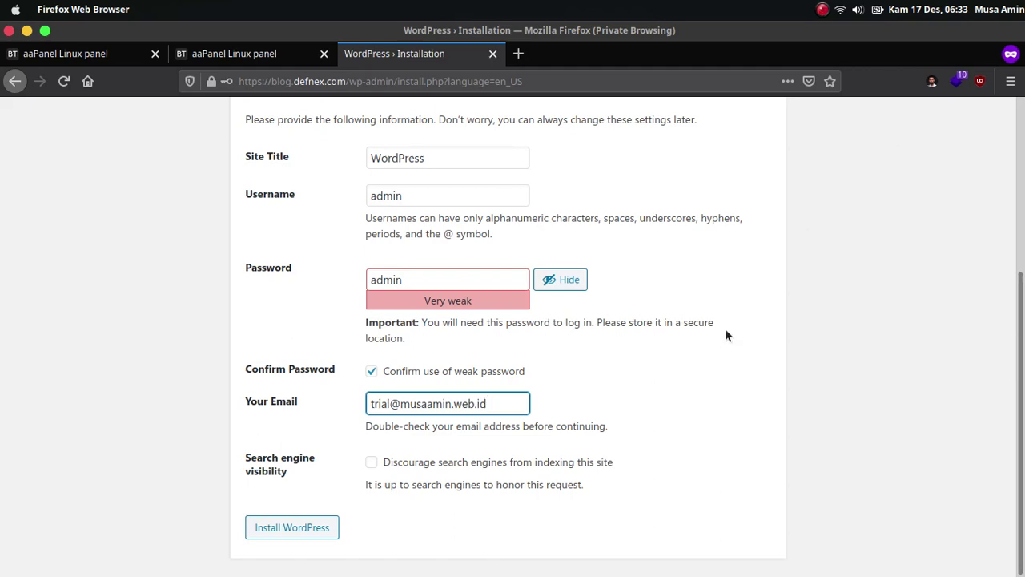
{"action": "left_click", "coordinate": [757, 407]}
Tick the option discouraging search engines from indexing, then install WordPress.
{"action": "scroll", "coordinate": [761, 417], "scroll_direction": "up", "scroll_amount": 2}
{"action": "scroll", "coordinate": [776, 449], "scroll_direction": "down", "scroll_amount": 2}
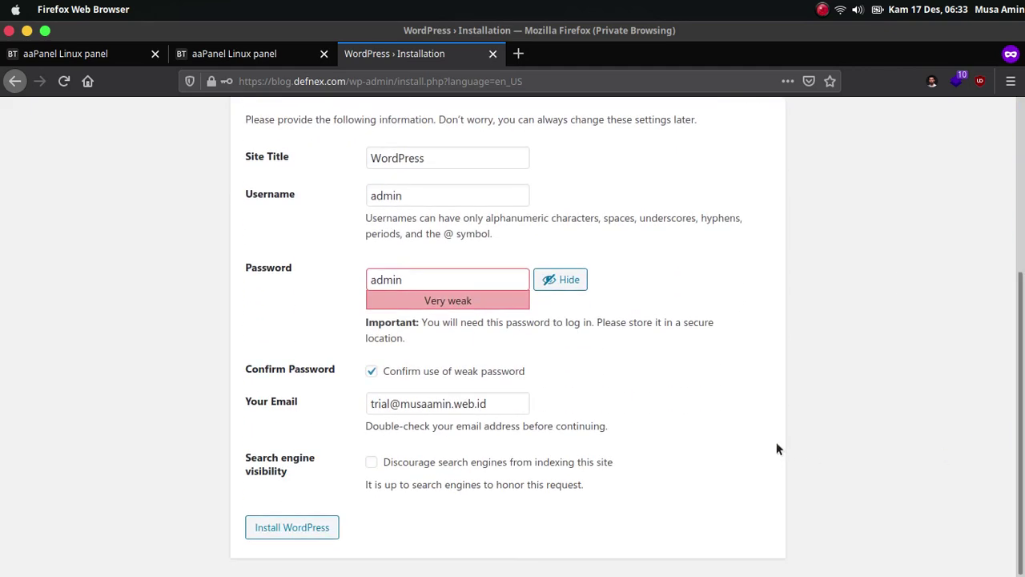
{"action": "left_click", "coordinate": [371, 462]}
{"action": "left_click", "coordinate": [571, 507]}
{"action": "left_click", "coordinate": [372, 463]}
{"action": "left_click", "coordinate": [372, 463]}
{"action": "left_click", "coordinate": [372, 463]}
{"action": "left_click", "coordinate": [372, 463]}
{"action": "left_click", "coordinate": [372, 463]}
{"action": "left_click", "coordinate": [323, 528]}
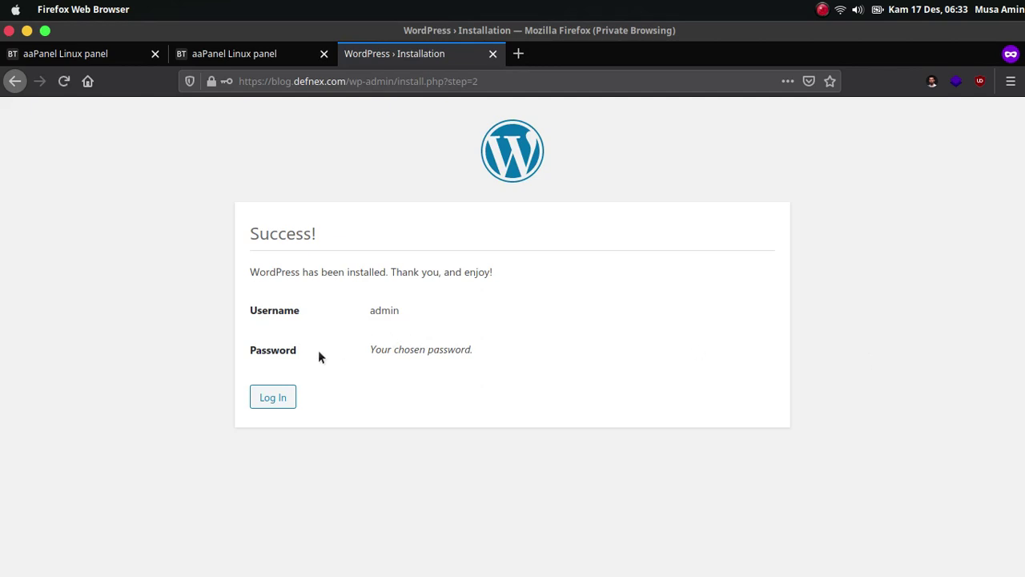
Log in to WordPress as admin with the account password.
{"action": "left_click", "coordinate": [280, 397]}
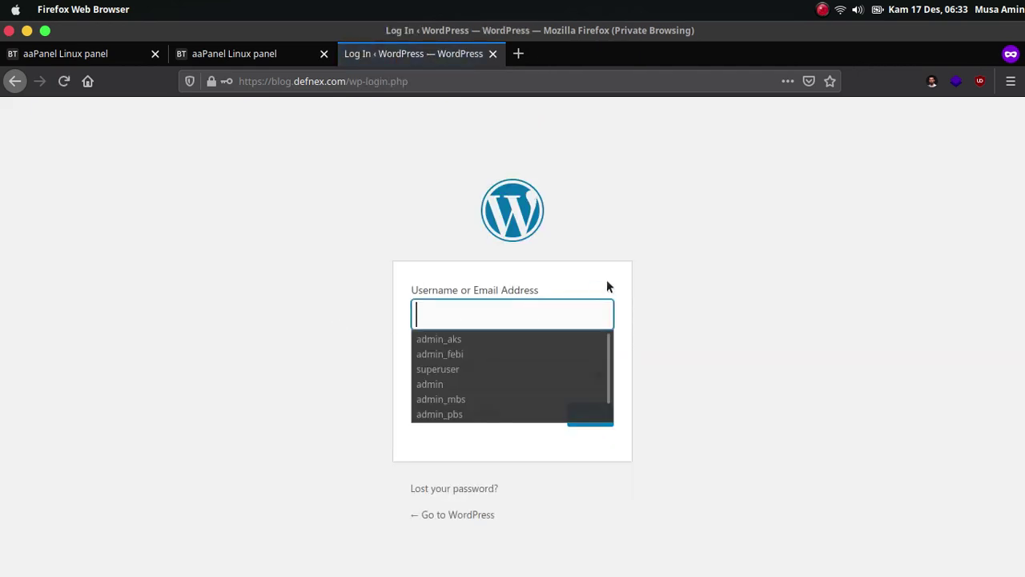
{"action": "type", "text": "admin"}
{"action": "key", "text": "Tab"}
{"action": "type", "text": "•••••"}
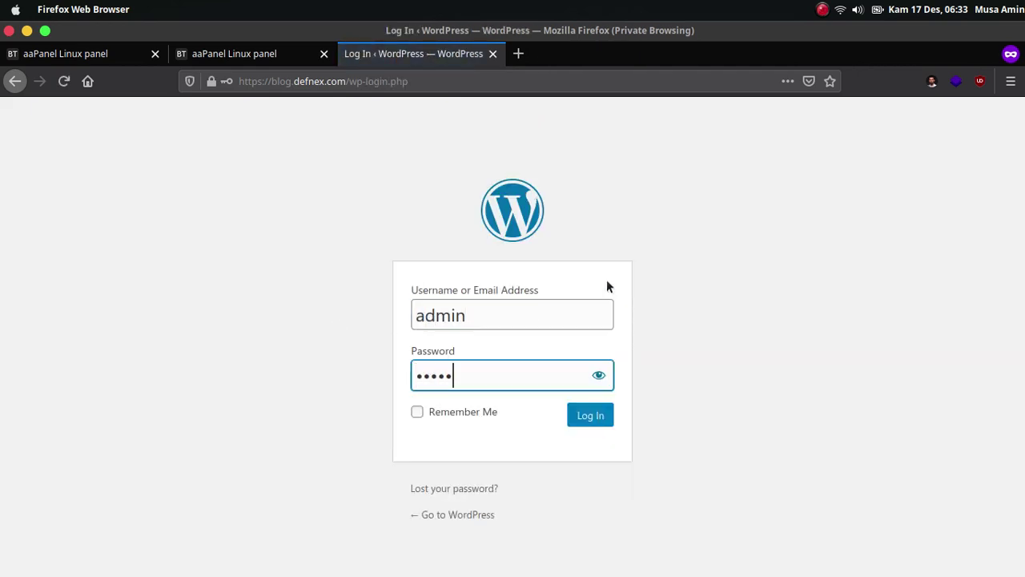
{"action": "key", "text": "Return"}
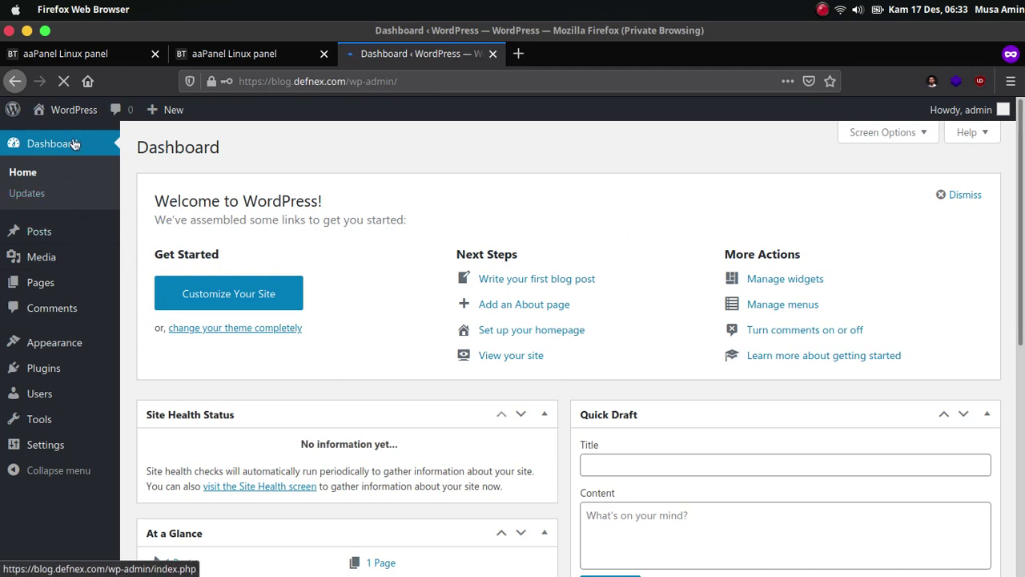
Open the public site in a new tab and view the Hello world! post.
{"action": "mouse_move", "coordinate": [69, 119]}
{"action": "right_click", "coordinate": [65, 138]}
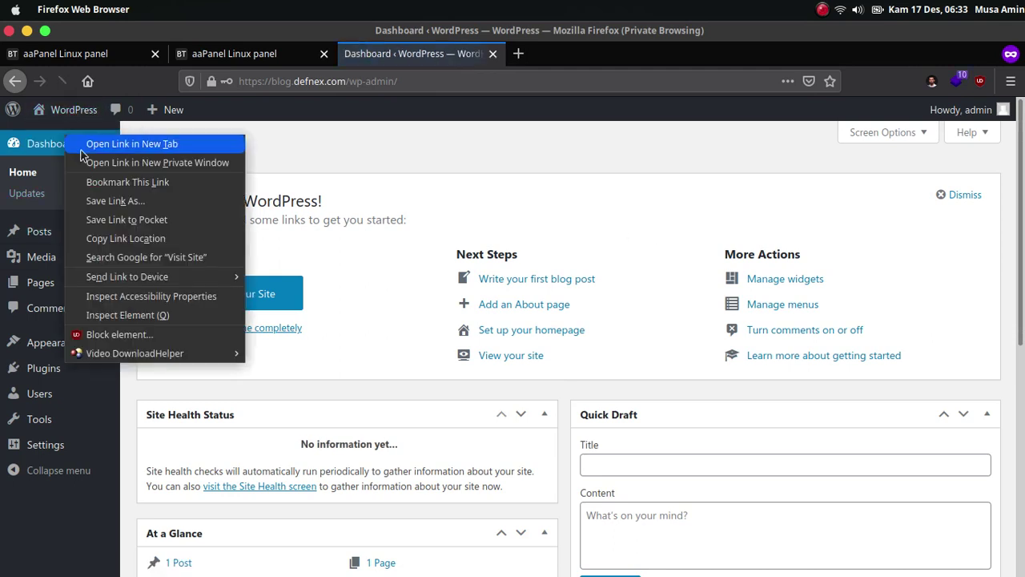
{"action": "left_click", "coordinate": [94, 142]}
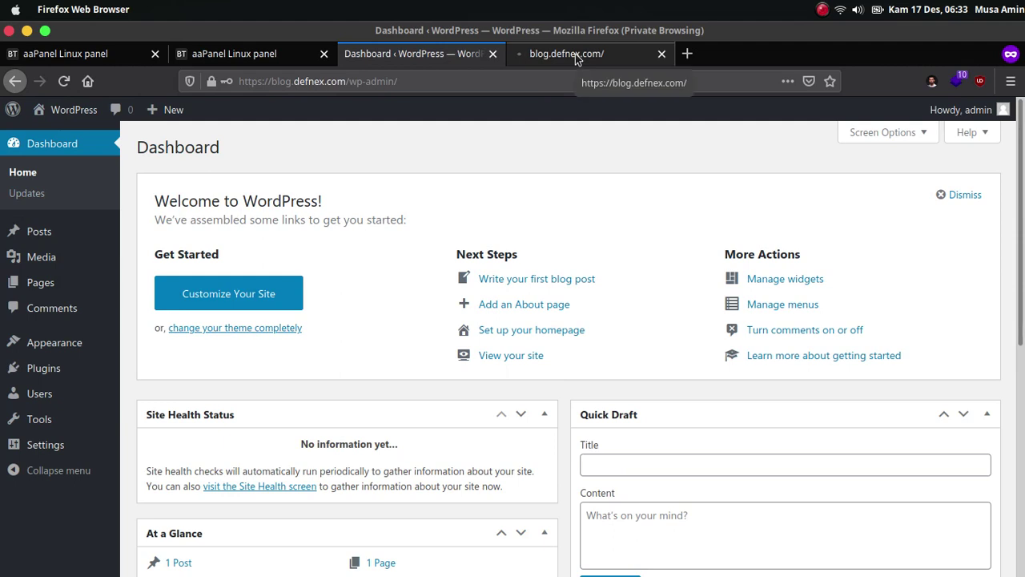
{"action": "left_click", "coordinate": [576, 56]}
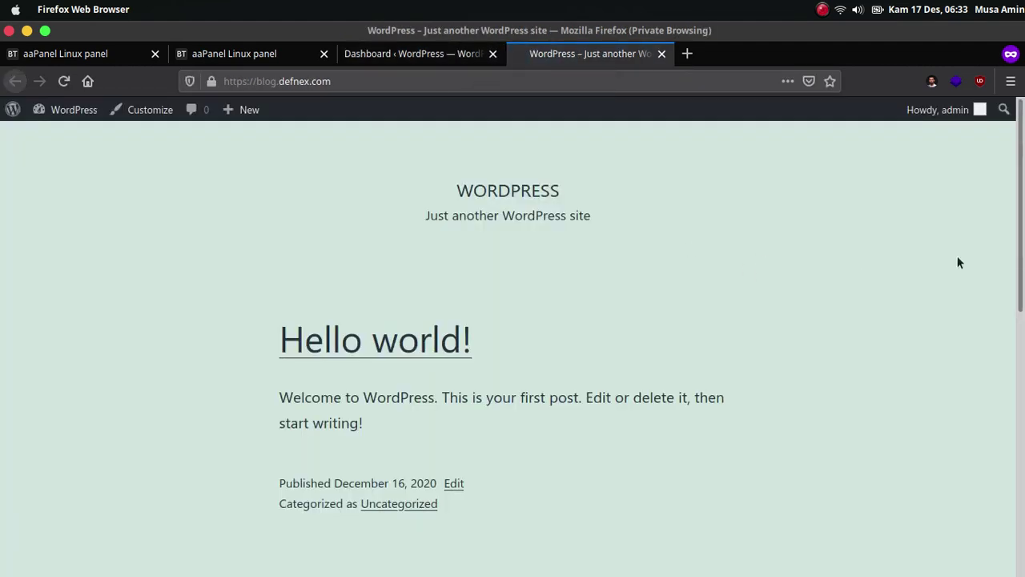
{"action": "scroll", "coordinate": [957, 261], "scroll_direction": "down", "scroll_amount": 4}
{"action": "scroll", "coordinate": [428, 338], "scroll_direction": "down", "scroll_amount": 5}
{"action": "scroll", "coordinate": [428, 338], "scroll_direction": "up", "scroll_amount": 10}
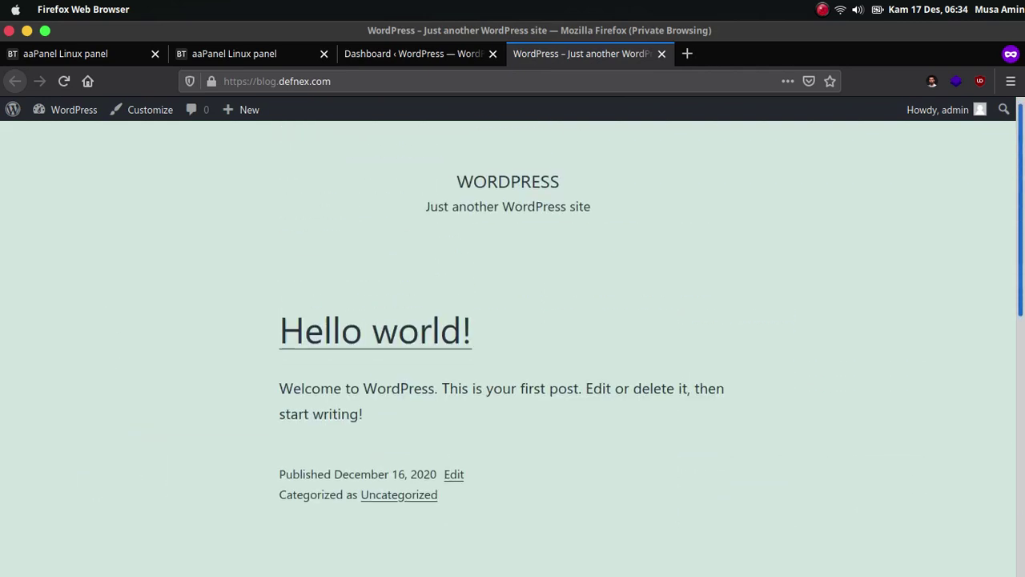
Open the Hello world! post and check its current ?p=1 address.
{"action": "left_click", "coordinate": [429, 338]}
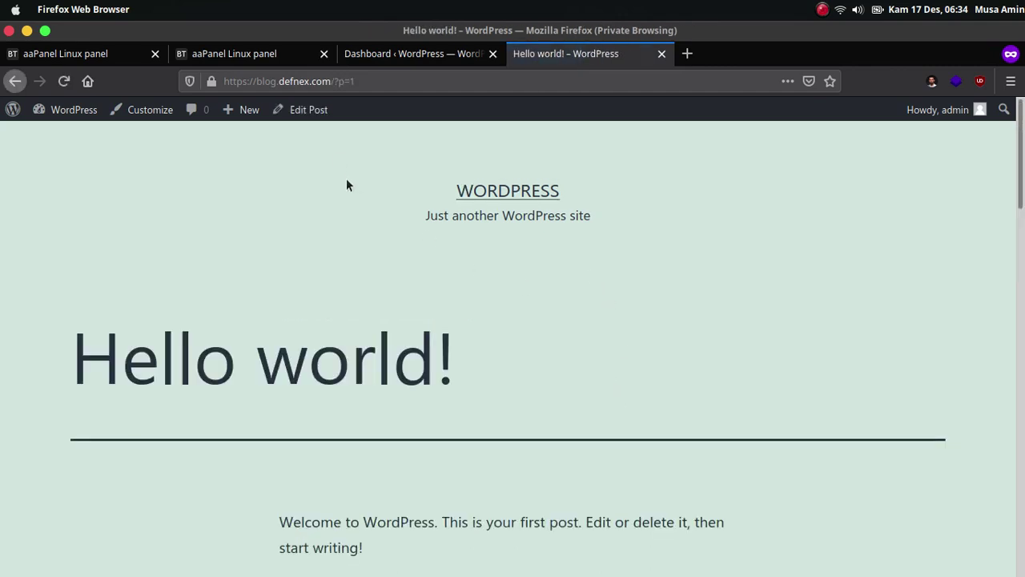
{"action": "left_click", "coordinate": [327, 75]}
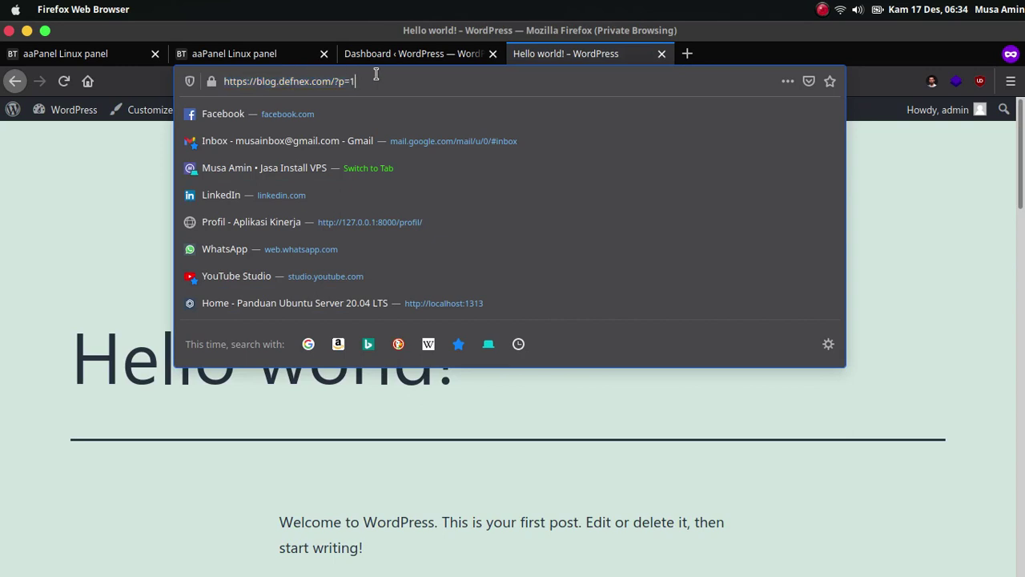
{"action": "left_click", "coordinate": [362, 75]}
{"action": "left_click", "coordinate": [74, 189]}
Switch the permalink structure to Post name (/%postname%/) and save it.
{"action": "left_click", "coordinate": [409, 56]}
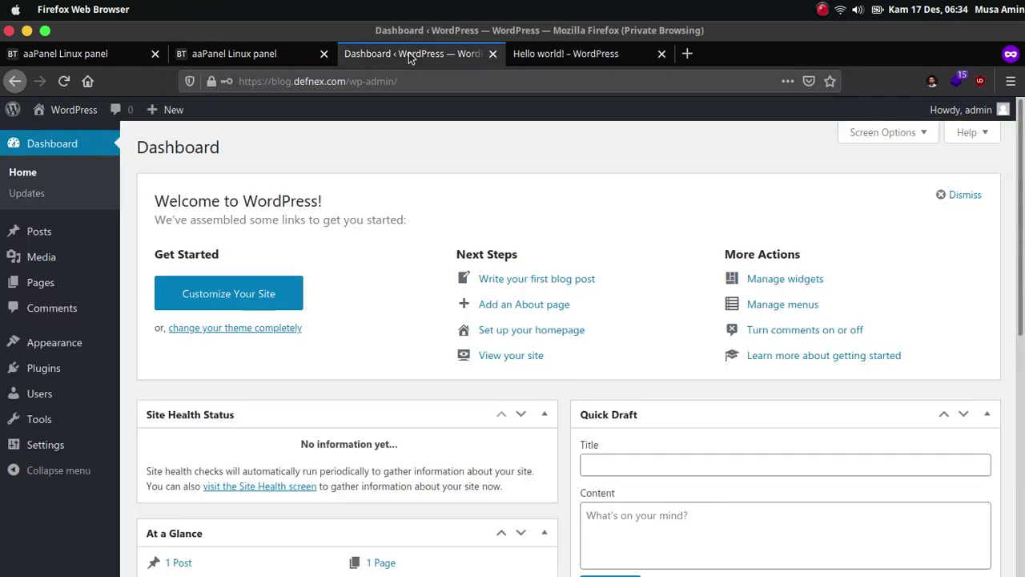
{"action": "mouse_move", "coordinate": [56, 453]}
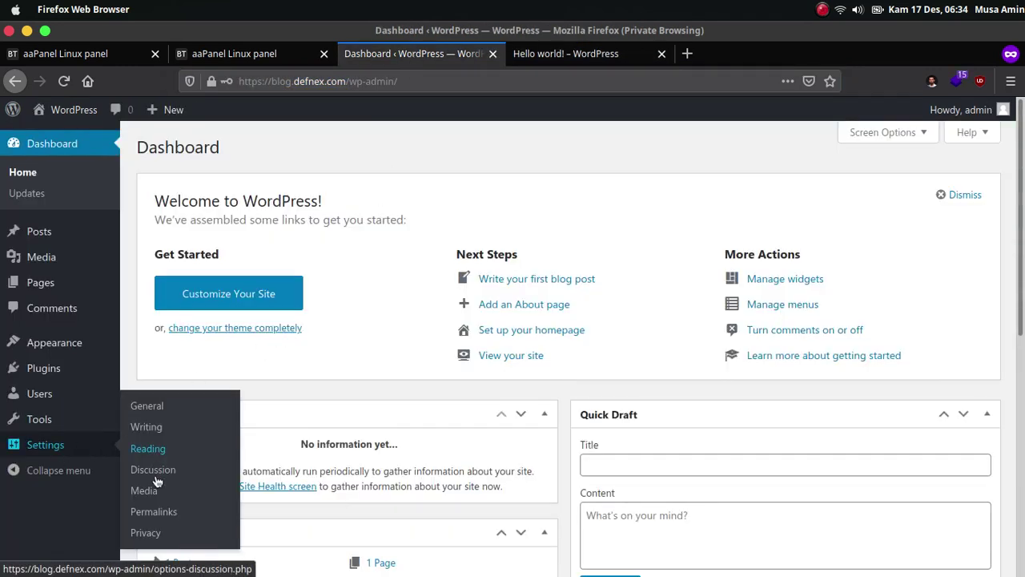
{"action": "left_click", "coordinate": [152, 512]}
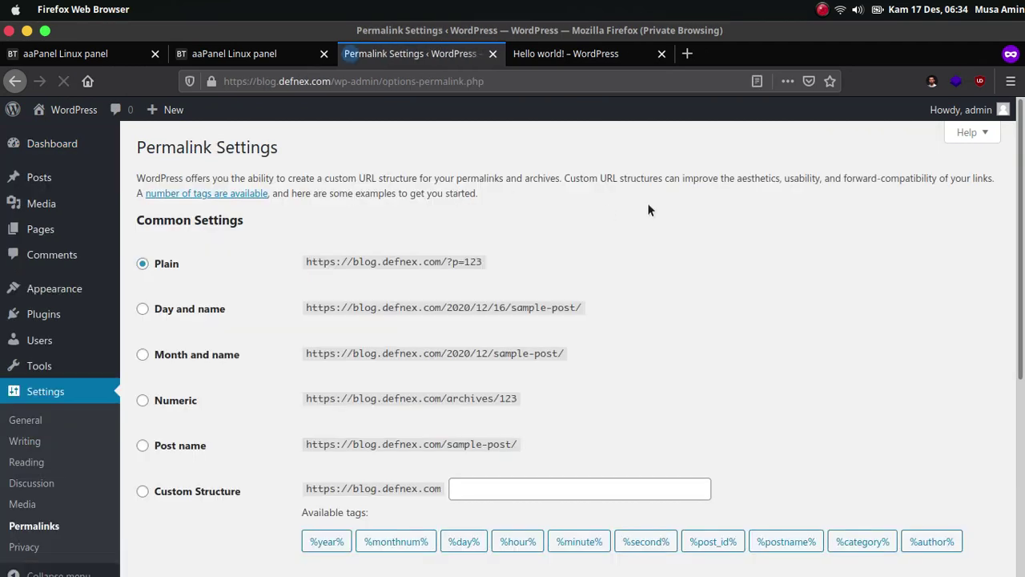
{"action": "scroll", "coordinate": [387, 324], "scroll_direction": "down", "scroll_amount": 3}
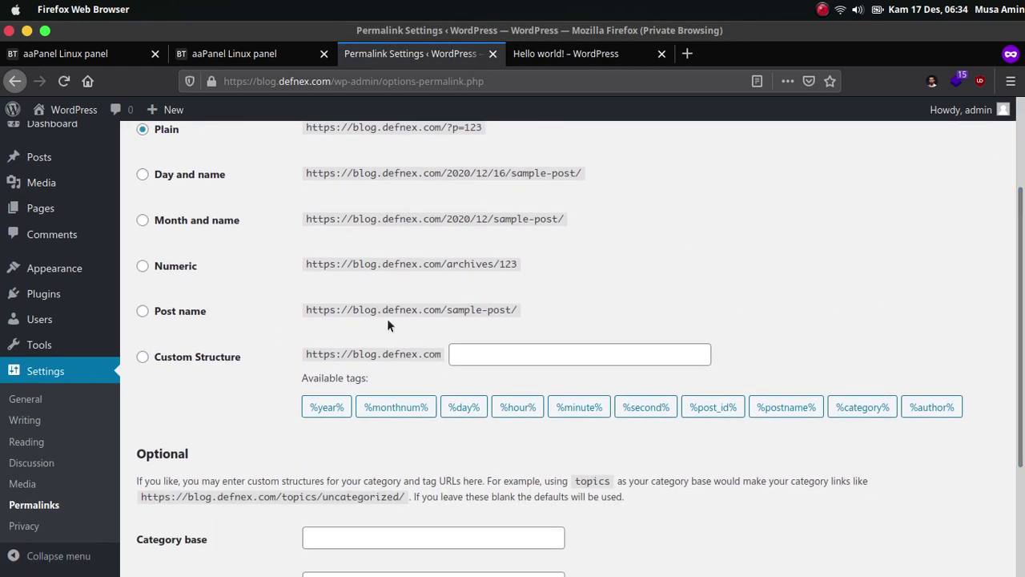
{"action": "left_click", "coordinate": [192, 321]}
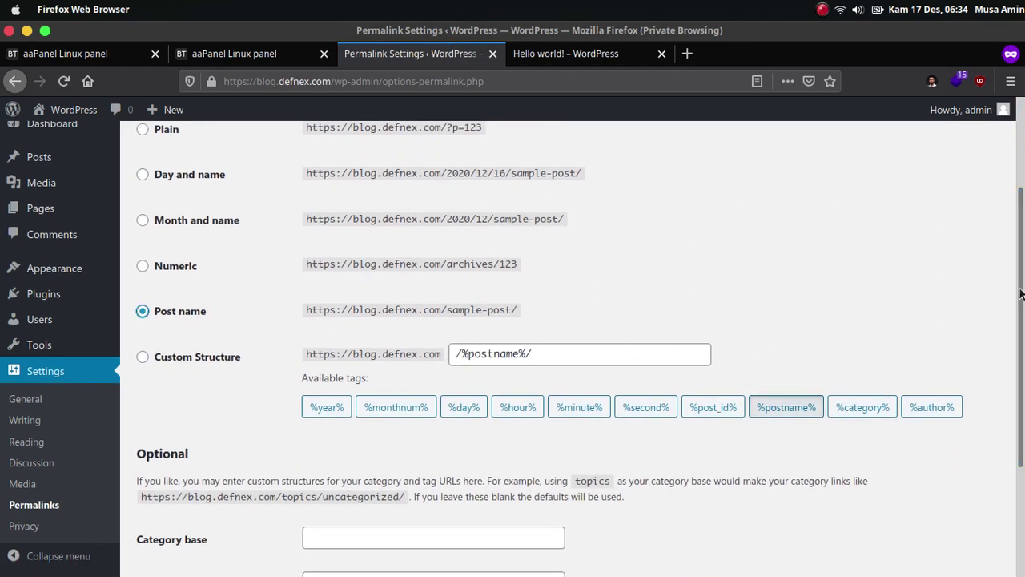
{"action": "scroll", "coordinate": [260, 455], "scroll_direction": "down", "scroll_amount": 4}
{"action": "left_click", "coordinate": [188, 466]}
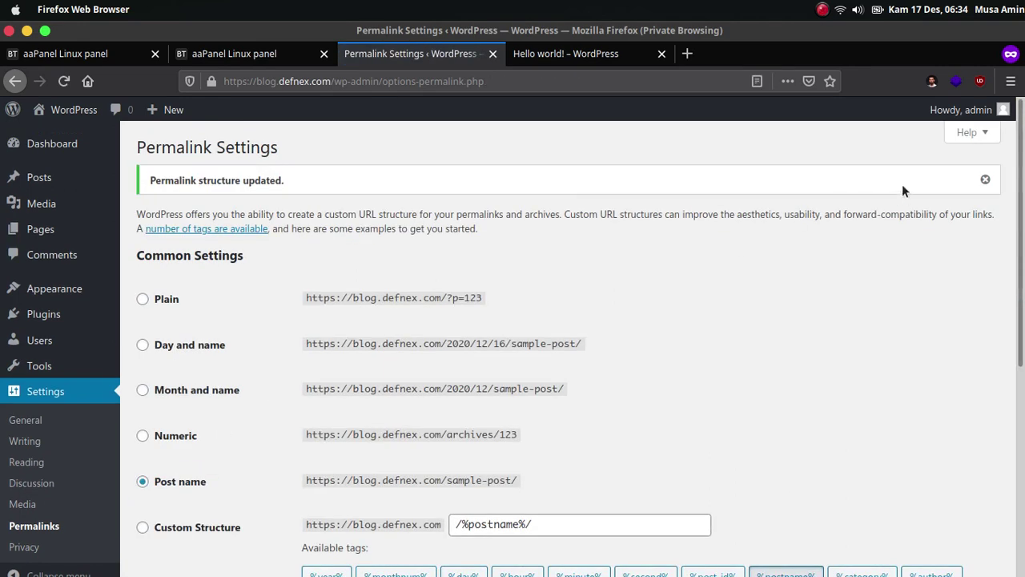
{"action": "left_click", "coordinate": [985, 180]}
{"action": "left_click", "coordinate": [533, 54]}
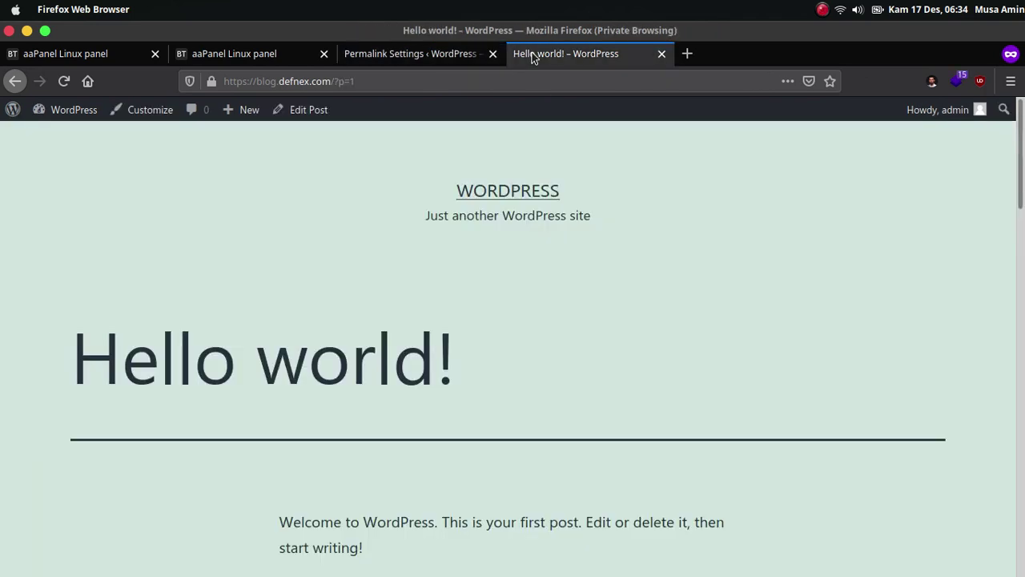
Return to the reloaded blog home page and open Hello world!, which gives an nginx 404 at /hello-world/.
{"action": "left_click", "coordinate": [14, 81]}
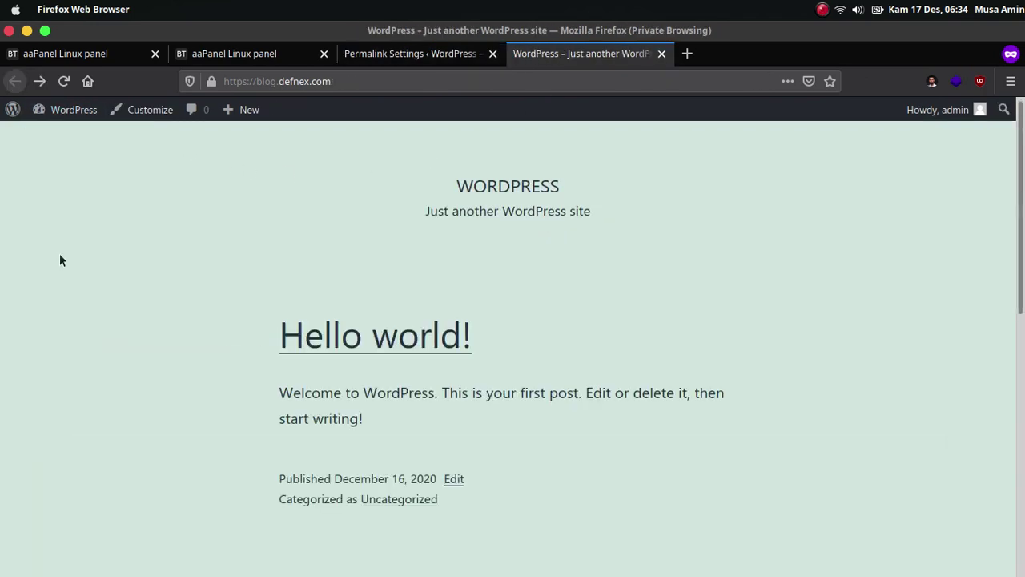
{"action": "left_click", "coordinate": [64, 81]}
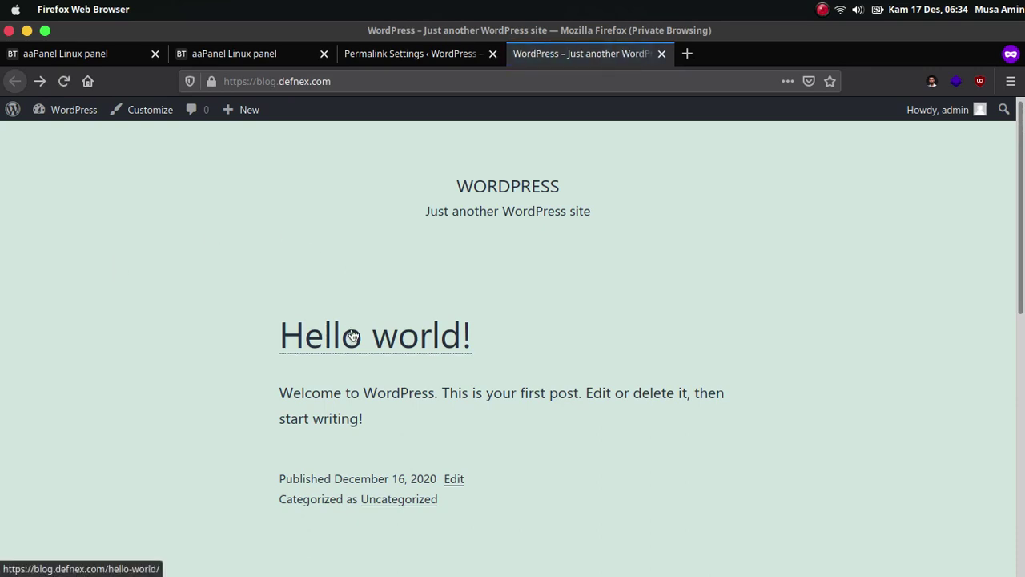
{"action": "left_click", "coordinate": [353, 337]}
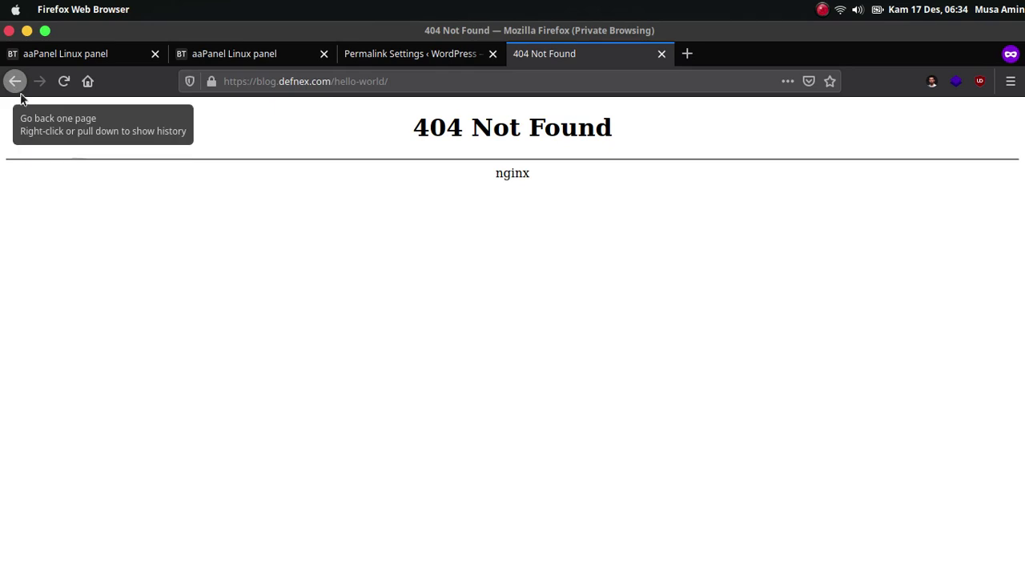
In aaPanel Website, open the URL rewrite settings for blog.defnex.com.
{"action": "left_click", "coordinate": [217, 52]}
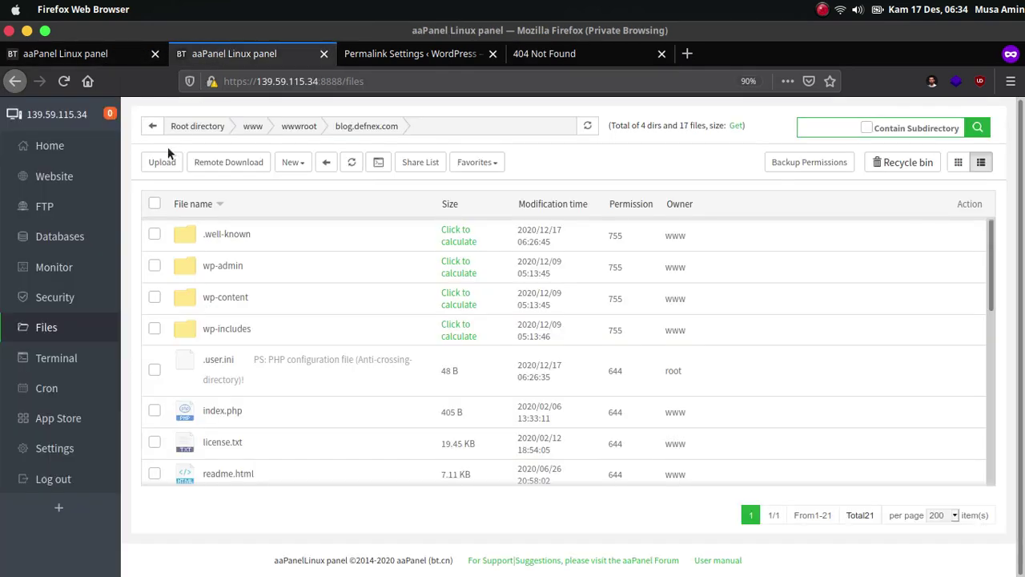
{"action": "left_click", "coordinate": [53, 179]}
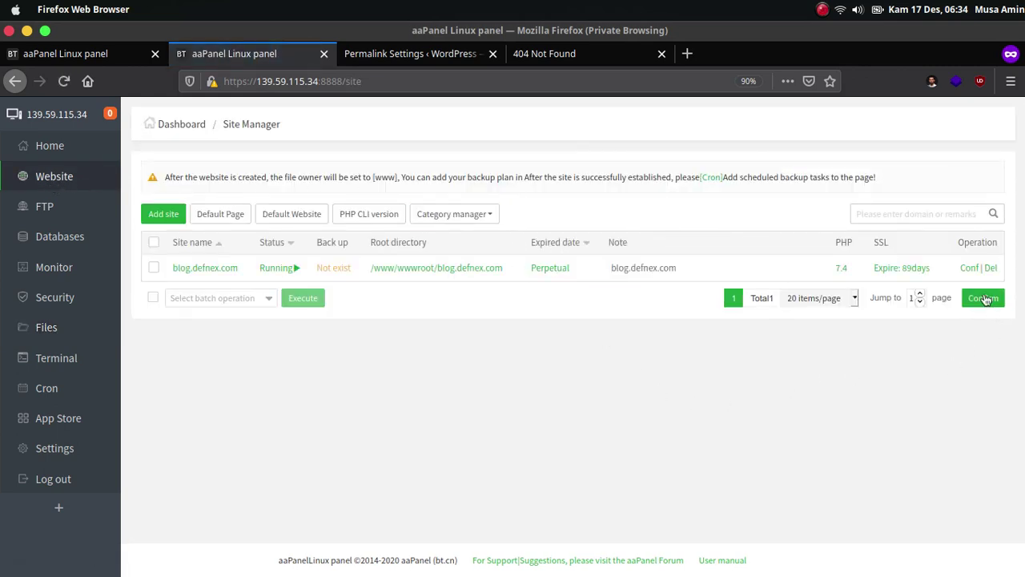
{"action": "left_click", "coordinate": [967, 267]}
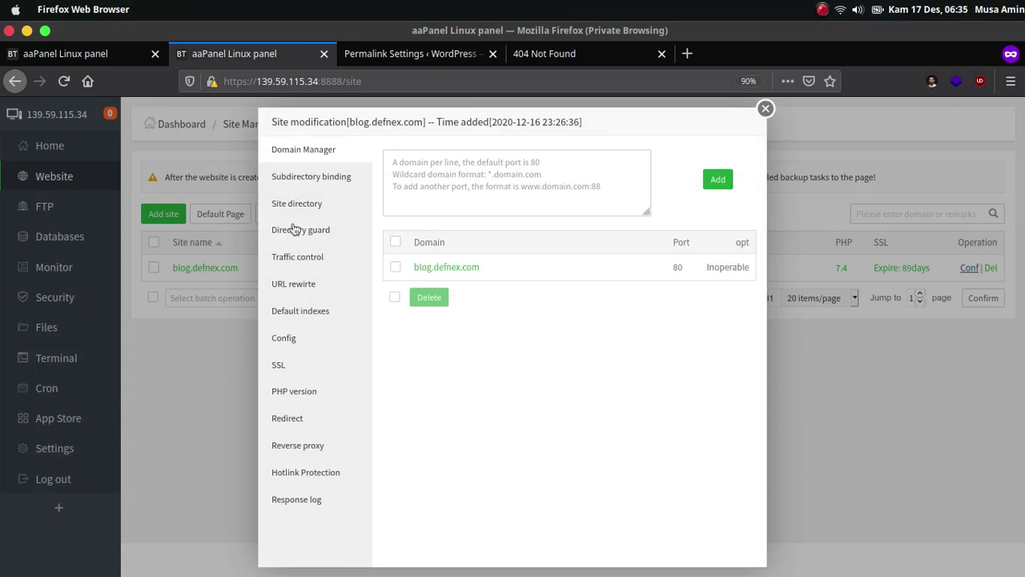
{"action": "left_click", "coordinate": [296, 287]}
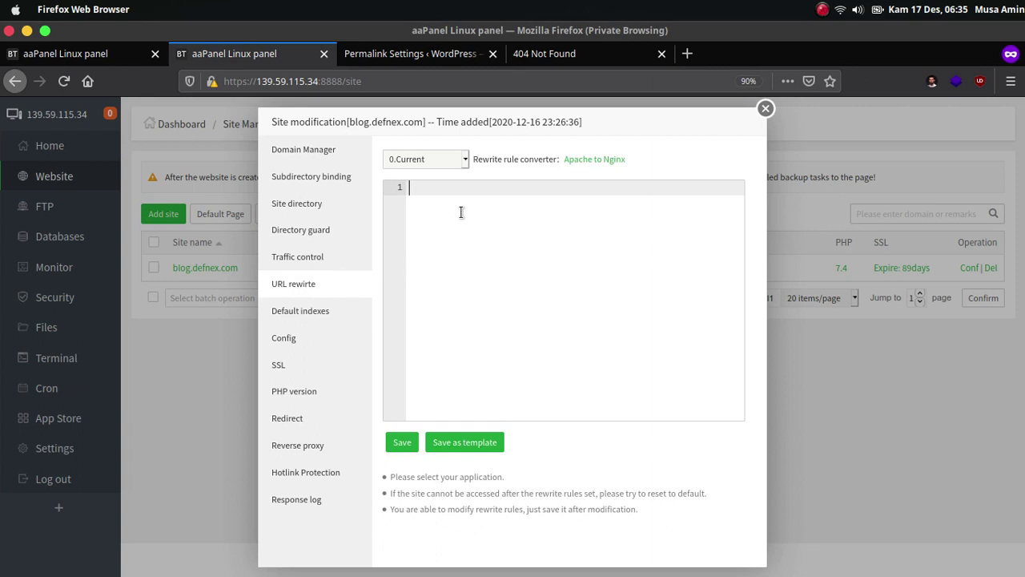
Load the wordpress rewrite preset and save the rules.
{"action": "left_click", "coordinate": [450, 158]}
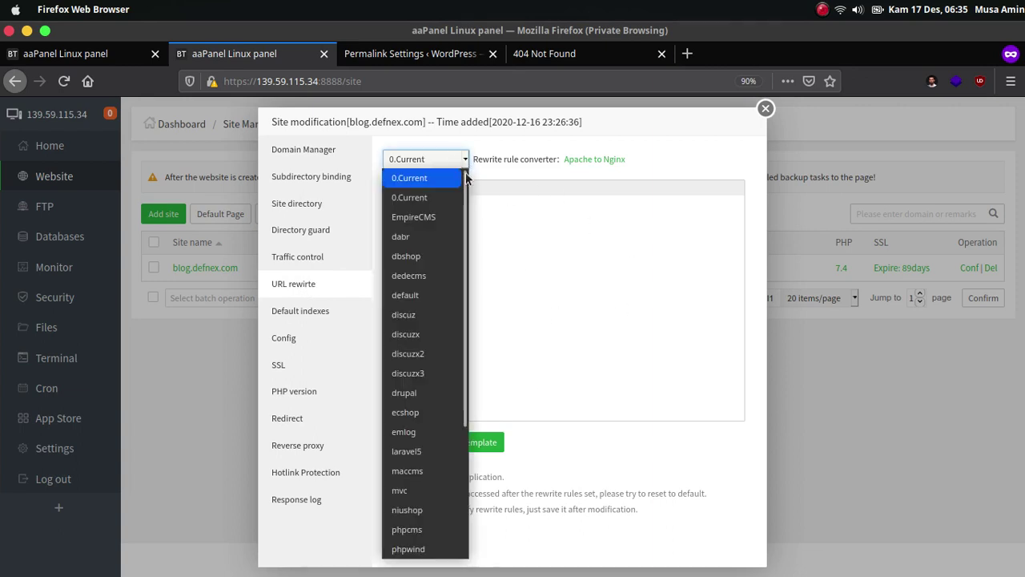
{"action": "left_click_drag", "start_coordinate": [467, 177], "coordinate": [471, 327]}
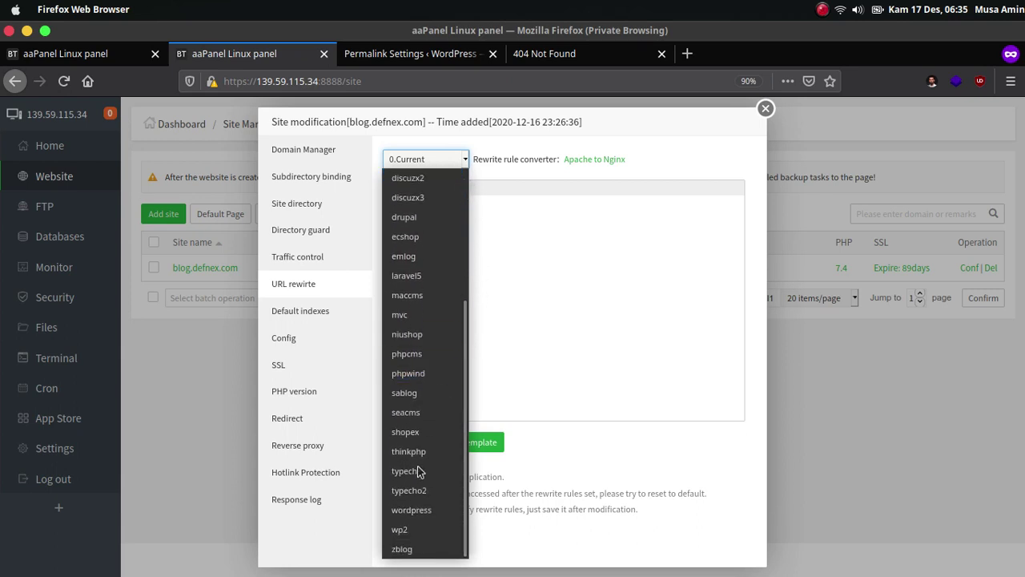
{"action": "left_click", "coordinate": [409, 509]}
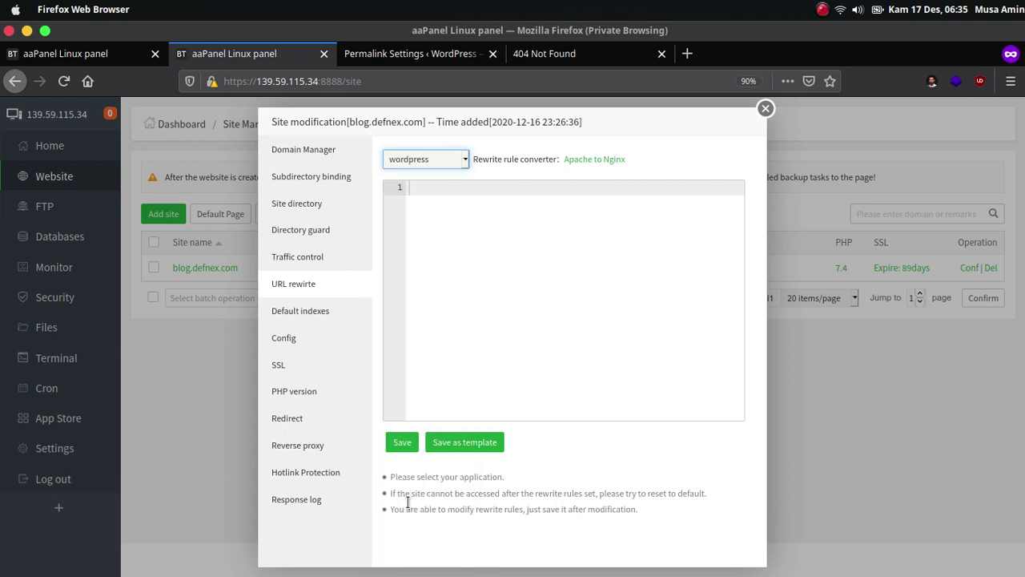
{"action": "left_click", "coordinate": [471, 320]}
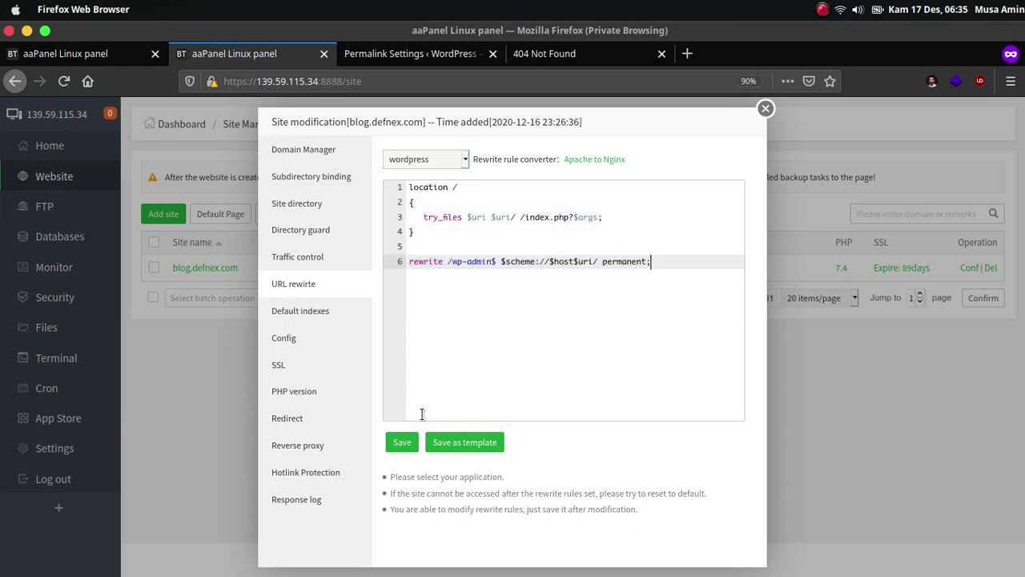
{"action": "left_click_drag", "start_coordinate": [414, 232], "coordinate": [405, 186]}
{"action": "left_click_drag", "start_coordinate": [414, 233], "coordinate": [405, 186]}
{"action": "left_click", "coordinate": [451, 264]}
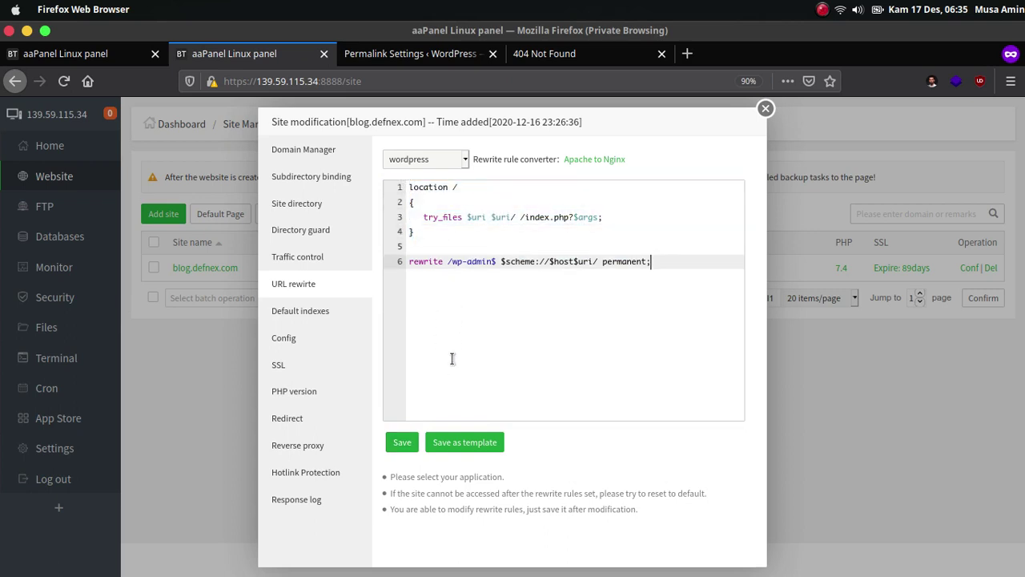
{"action": "left_click", "coordinate": [402, 442]}
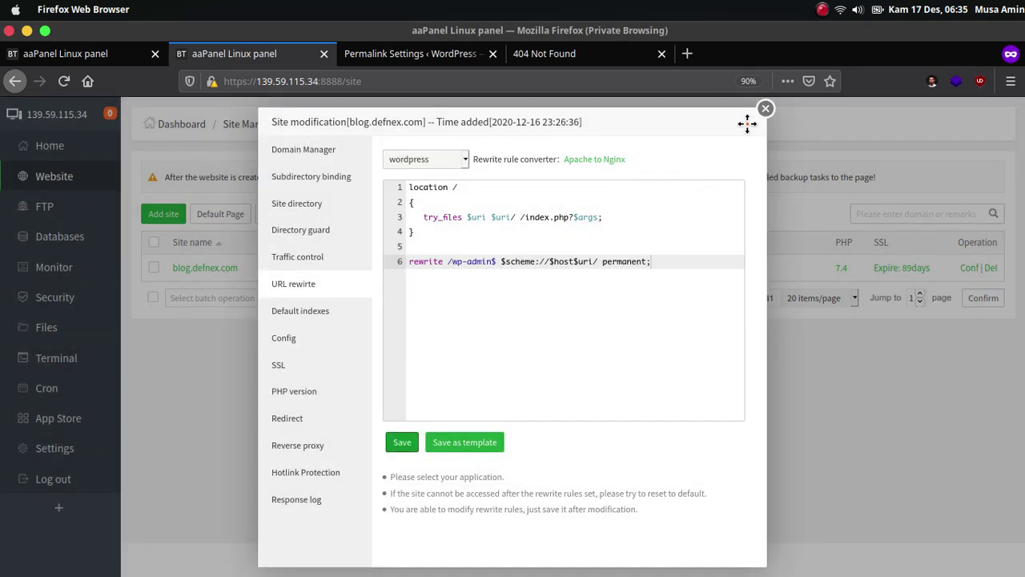
Reload blog.defnex.com/hello-world/ to confirm the Hello world! post loads, then return to Permalink Settings.
{"action": "left_click", "coordinate": [765, 108]}
{"action": "left_click", "coordinate": [526, 58]}
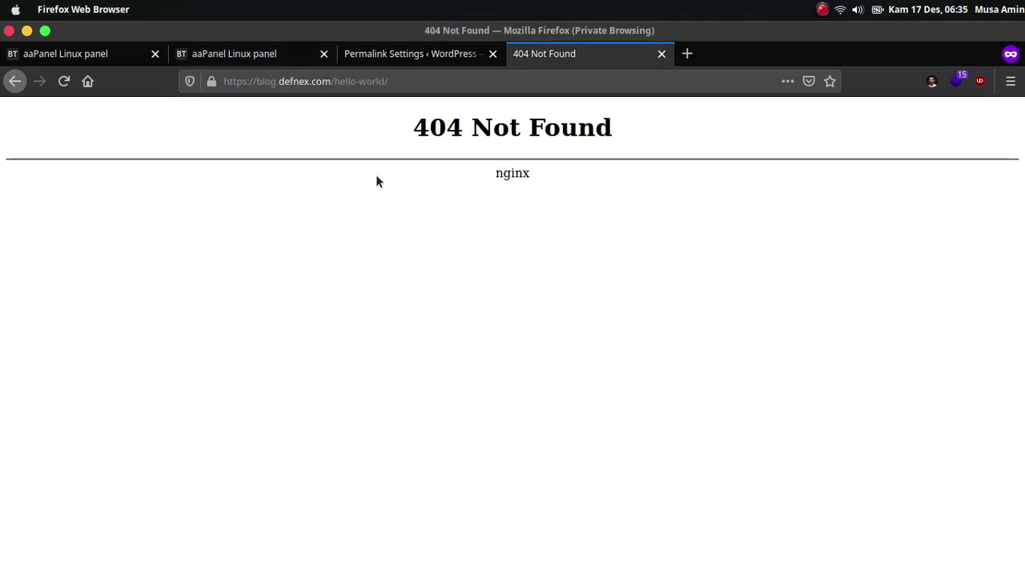
{"action": "left_click", "coordinate": [63, 83]}
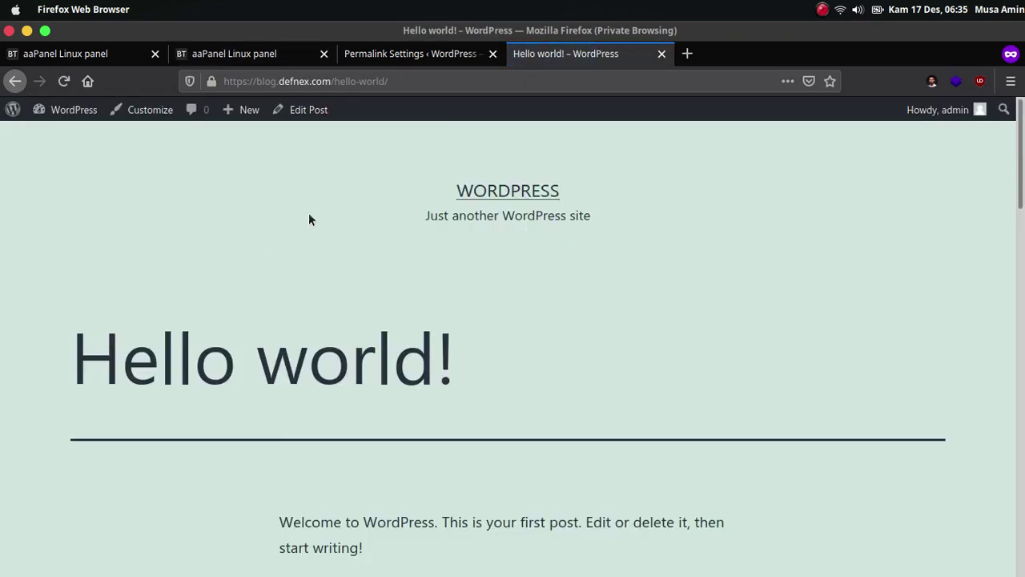
{"action": "scroll", "coordinate": [591, 200], "scroll_direction": "down", "scroll_amount": 3}
{"action": "scroll", "coordinate": [480, 193], "scroll_direction": "up", "scroll_amount": 3}
{"action": "left_click", "coordinate": [385, 62]}
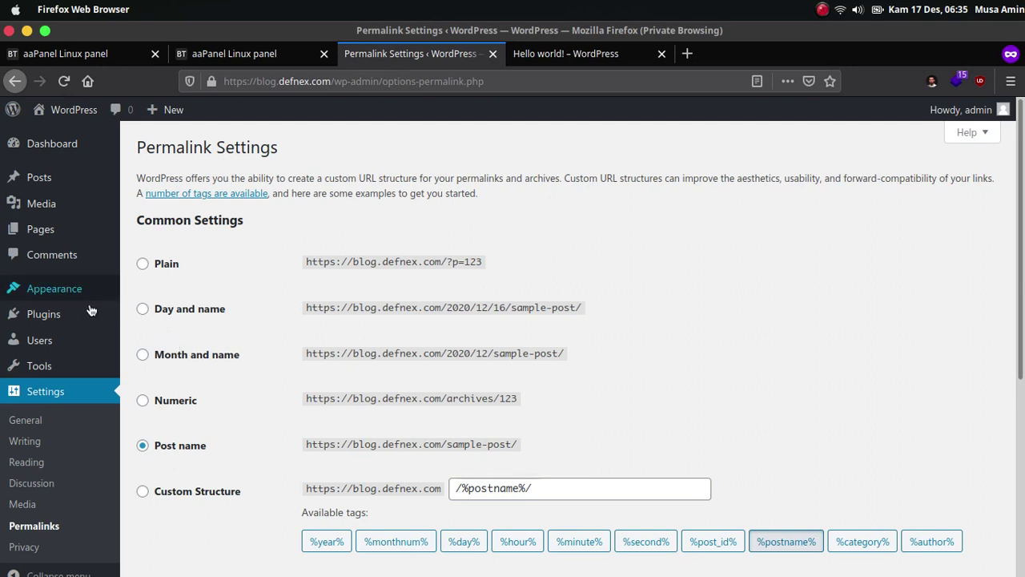
Install the Mag and News theme from Add New Themes, activate it and dismiss the plugin notice.
{"action": "mouse_move", "coordinate": [66, 321]}
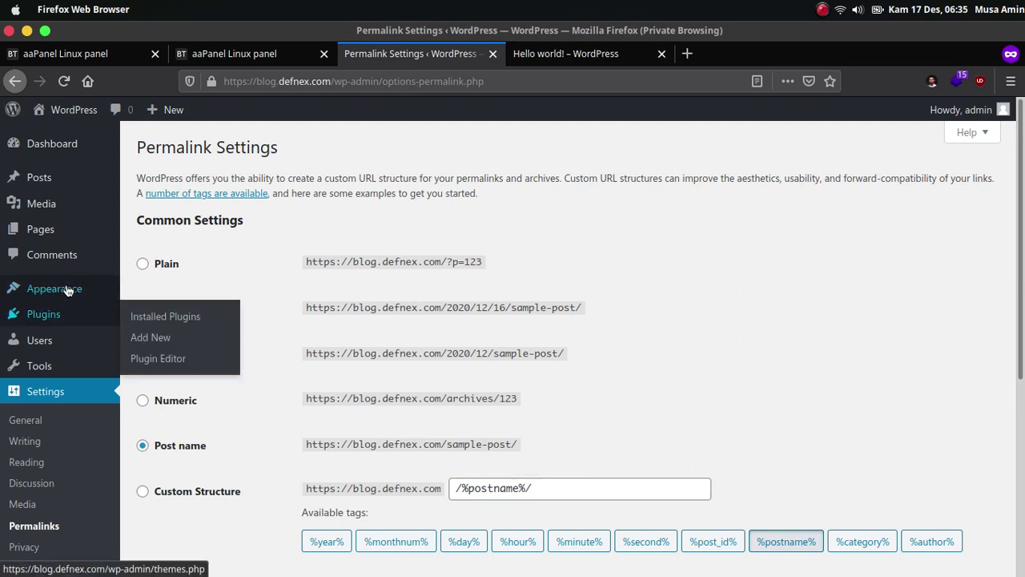
{"action": "mouse_move", "coordinate": [69, 290]}
{"action": "left_click", "coordinate": [138, 295]}
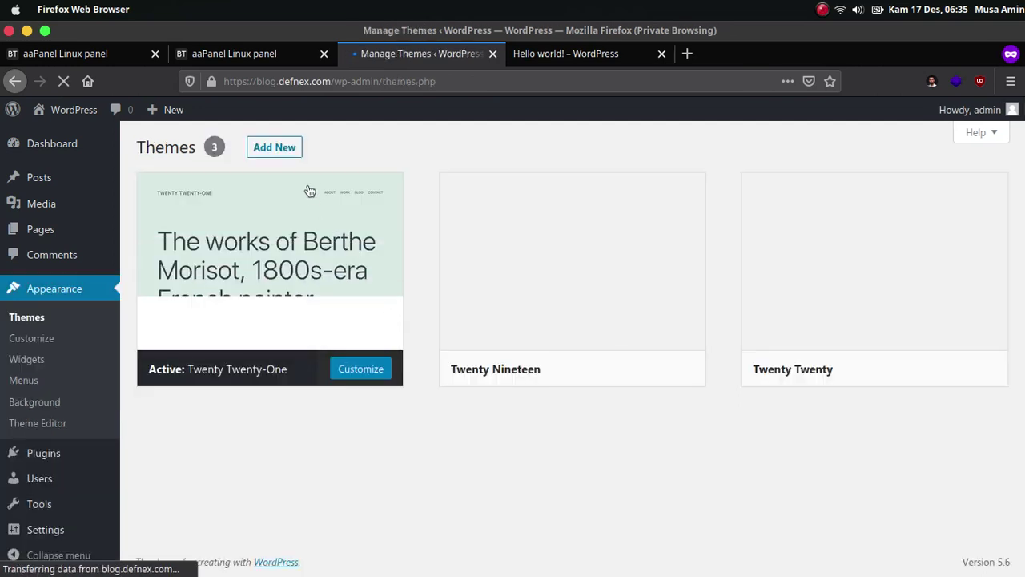
{"action": "left_click", "coordinate": [289, 152]}
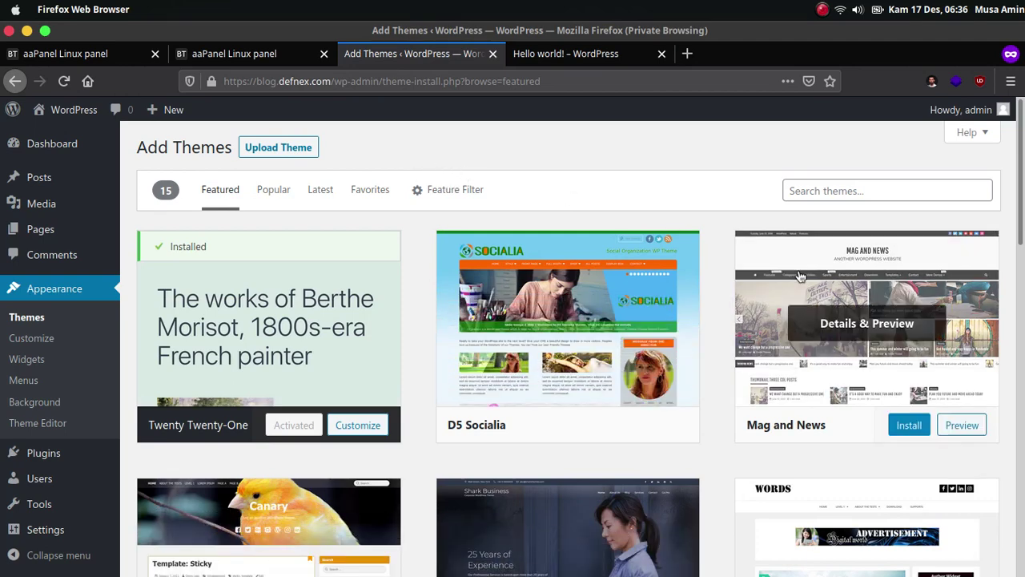
{"action": "scroll", "coordinate": [913, 305], "scroll_direction": "down", "scroll_amount": 1}
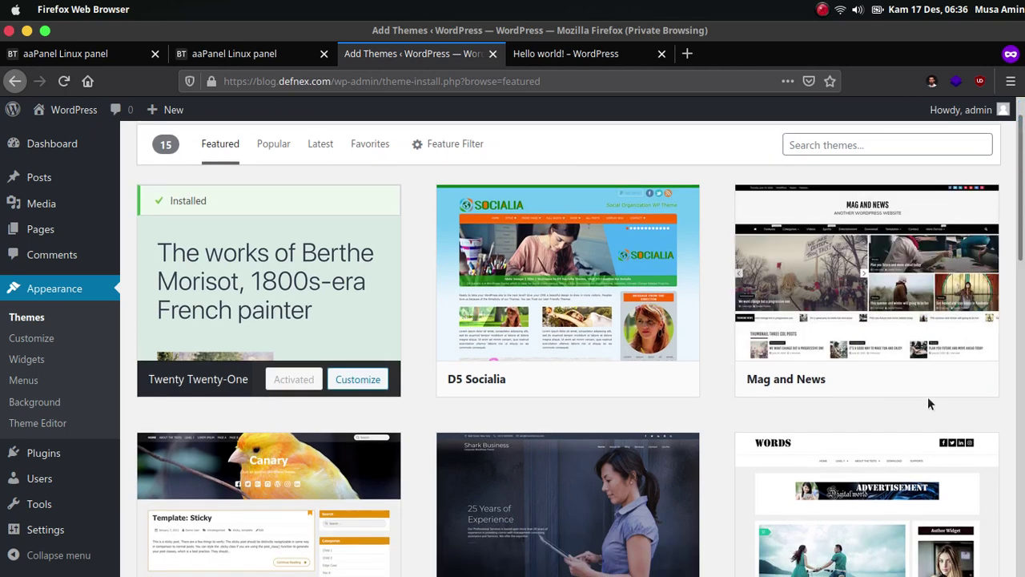
{"action": "left_click", "coordinate": [909, 379]}
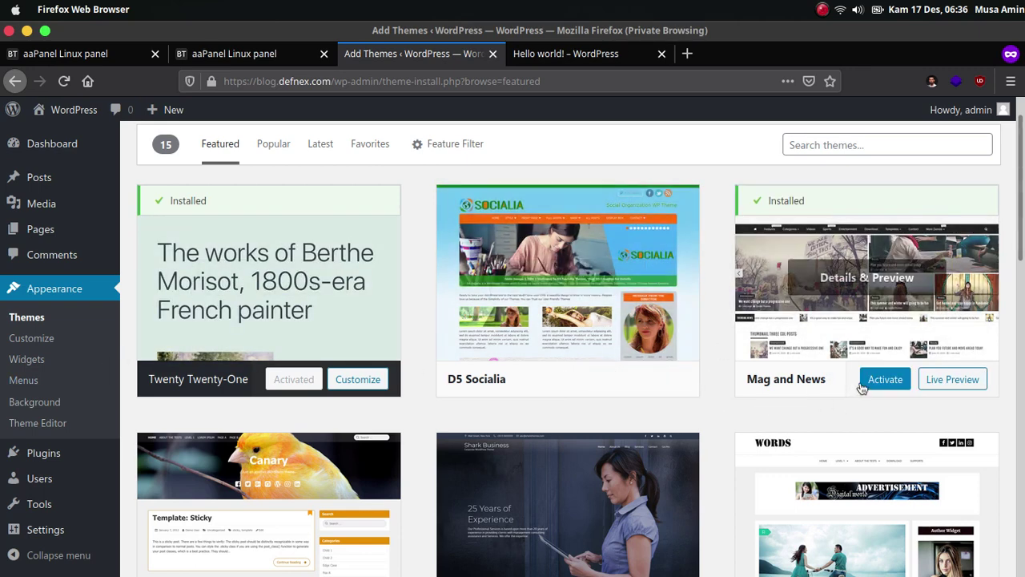
{"action": "left_click", "coordinate": [875, 382]}
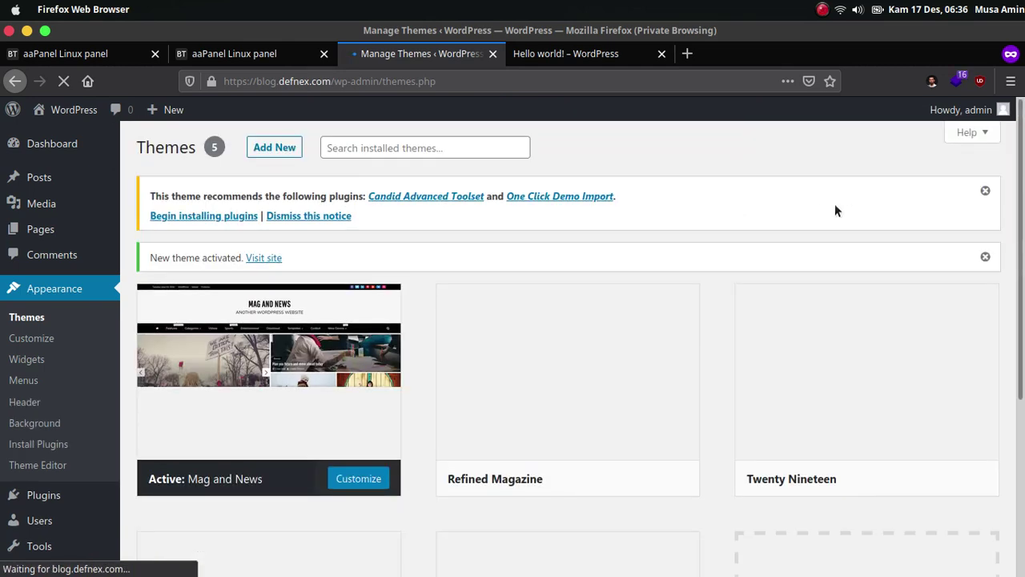
{"action": "left_click", "coordinate": [986, 193]}
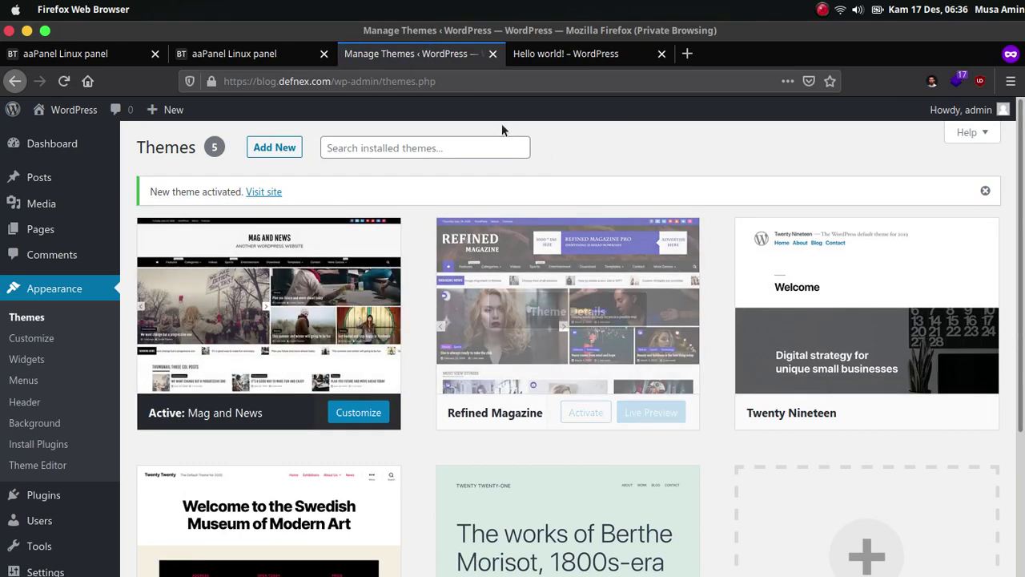
Reload the Hello world! post to view it in the Mag and News layout.
{"action": "left_click", "coordinate": [541, 56]}
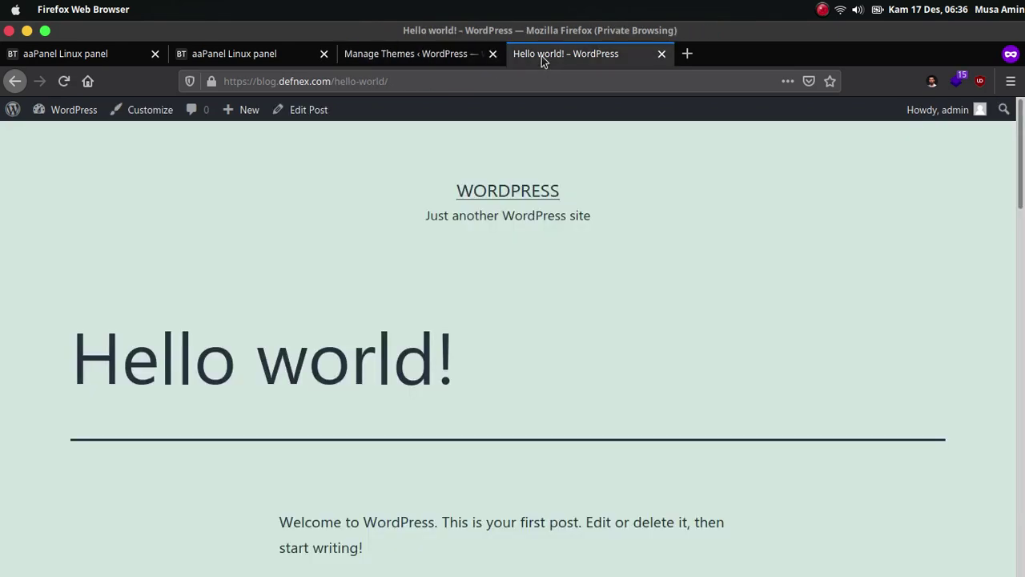
{"action": "left_click", "coordinate": [62, 83]}
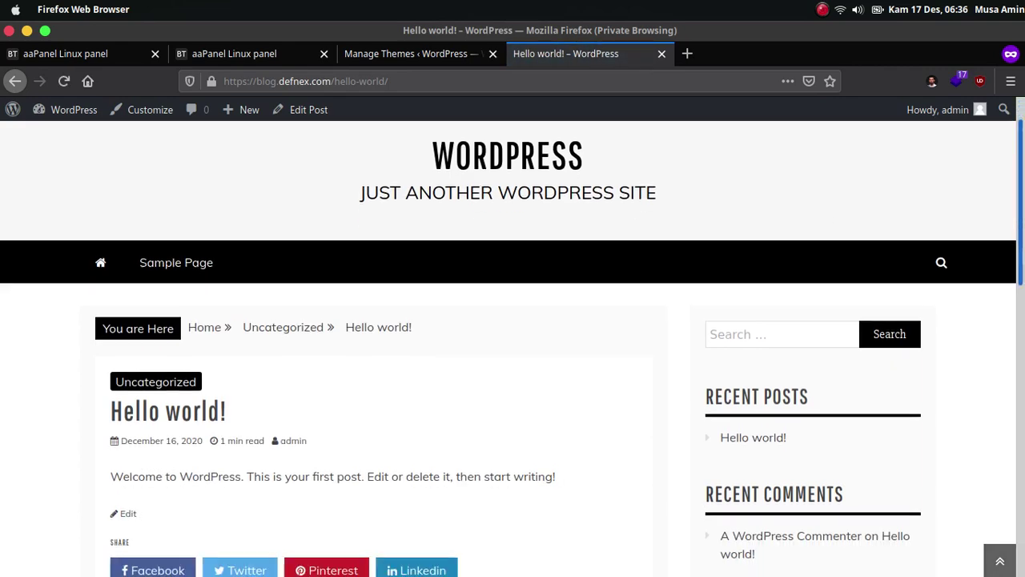
{"action": "scroll", "coordinate": [513, 345], "scroll_direction": "down", "scroll_amount": 8}
{"action": "scroll", "coordinate": [513, 345], "scroll_direction": "up", "scroll_amount": 8}
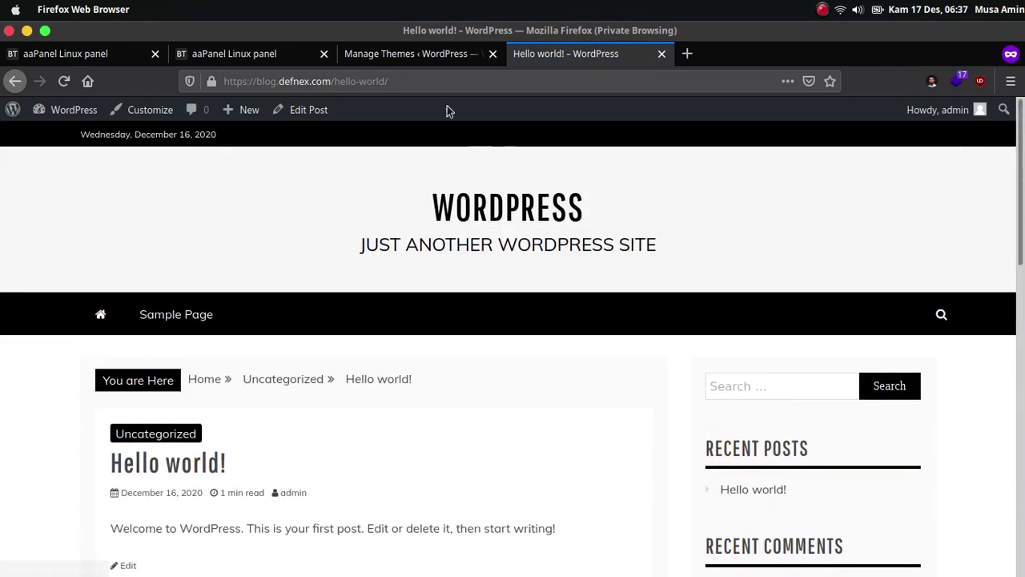
Activate the Refined Magazine theme from its Theme Details and dismiss the admin notices.
{"action": "left_click", "coordinate": [404, 57]}
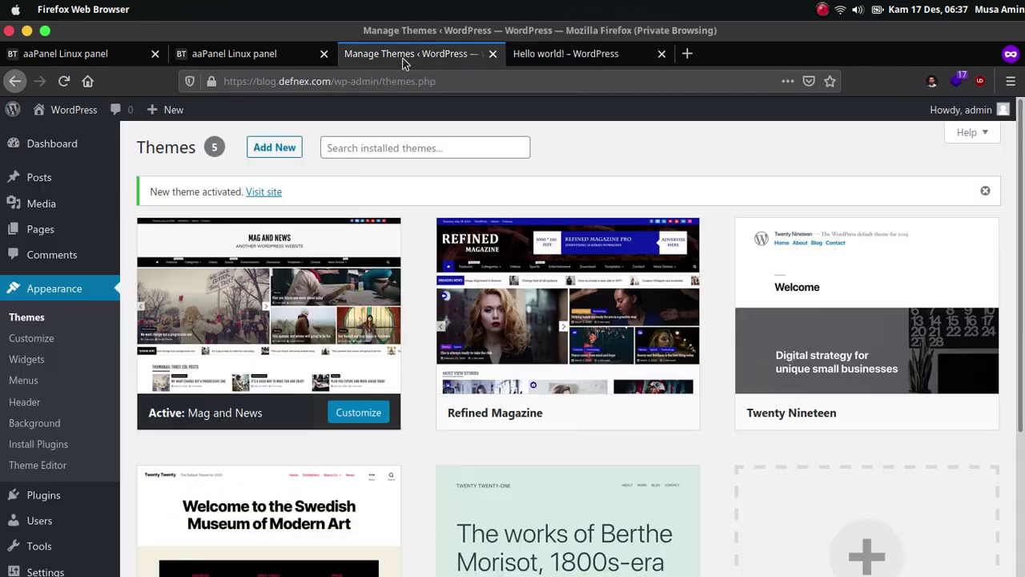
{"action": "mouse_move", "coordinate": [593, 313]}
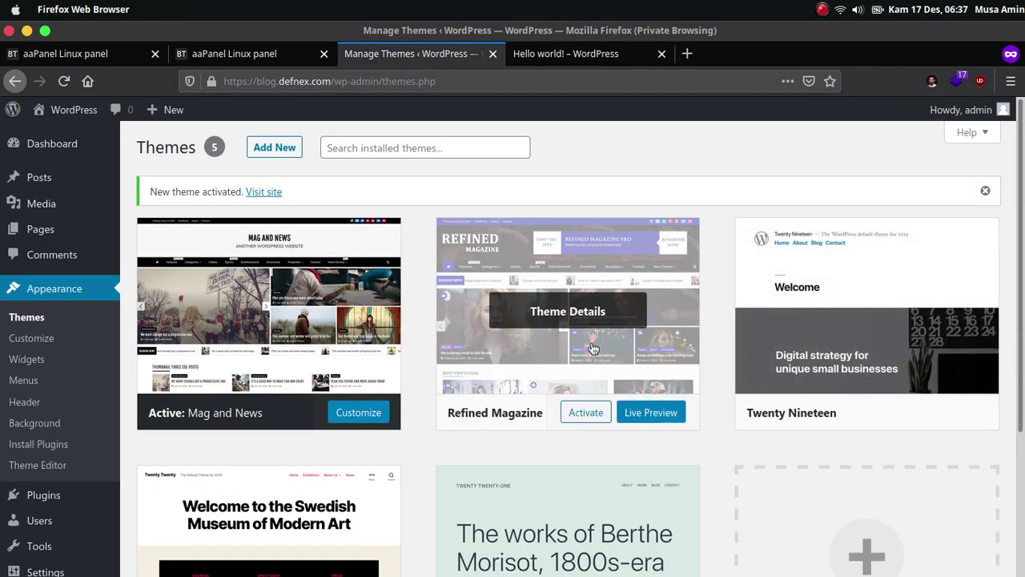
{"action": "left_click", "coordinate": [593, 312]}
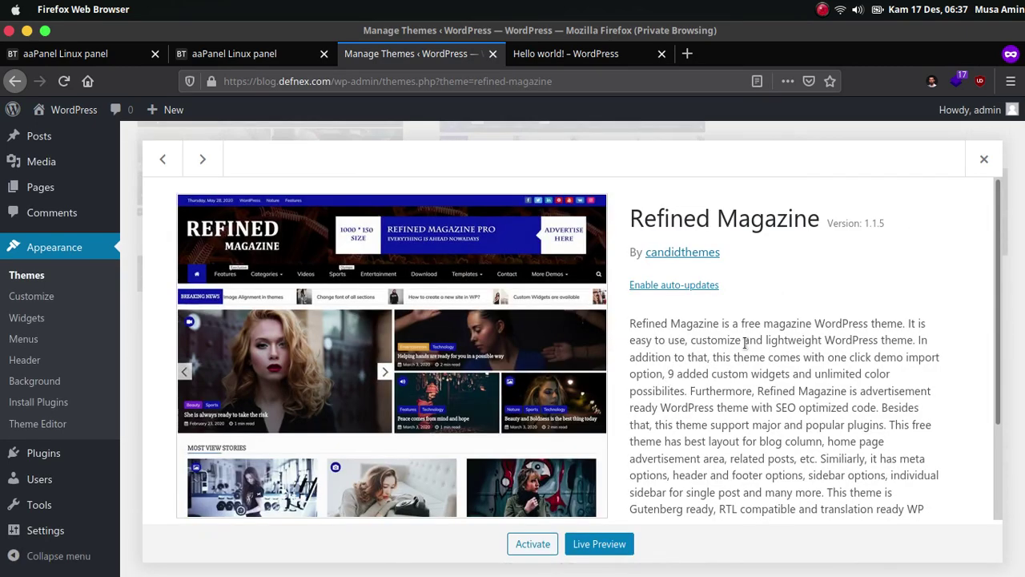
{"action": "scroll", "coordinate": [755, 344], "scroll_direction": "down", "scroll_amount": 5}
{"action": "scroll", "coordinate": [881, 289], "scroll_direction": "up", "scroll_amount": 5}
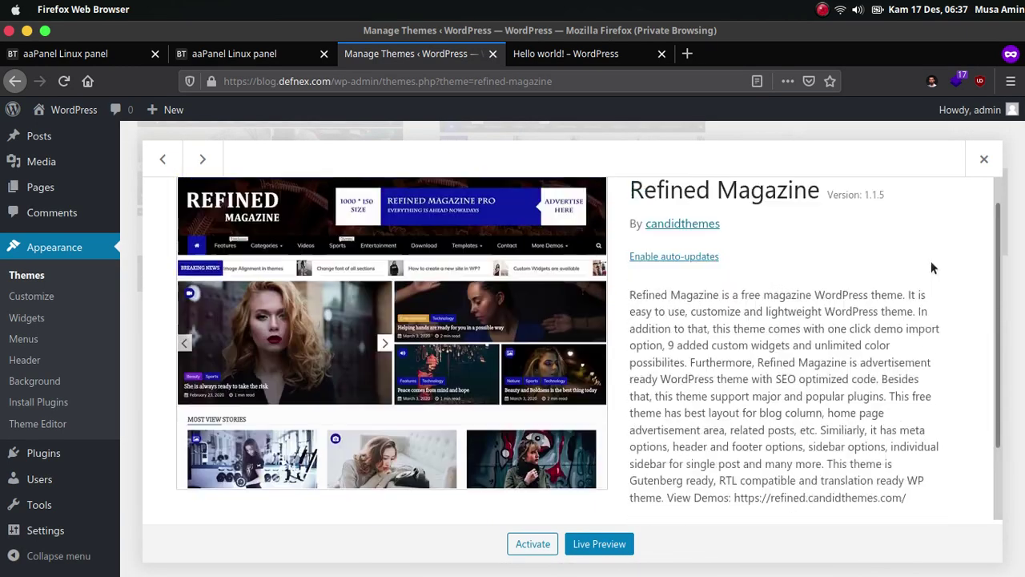
{"action": "left_click", "coordinate": [983, 161]}
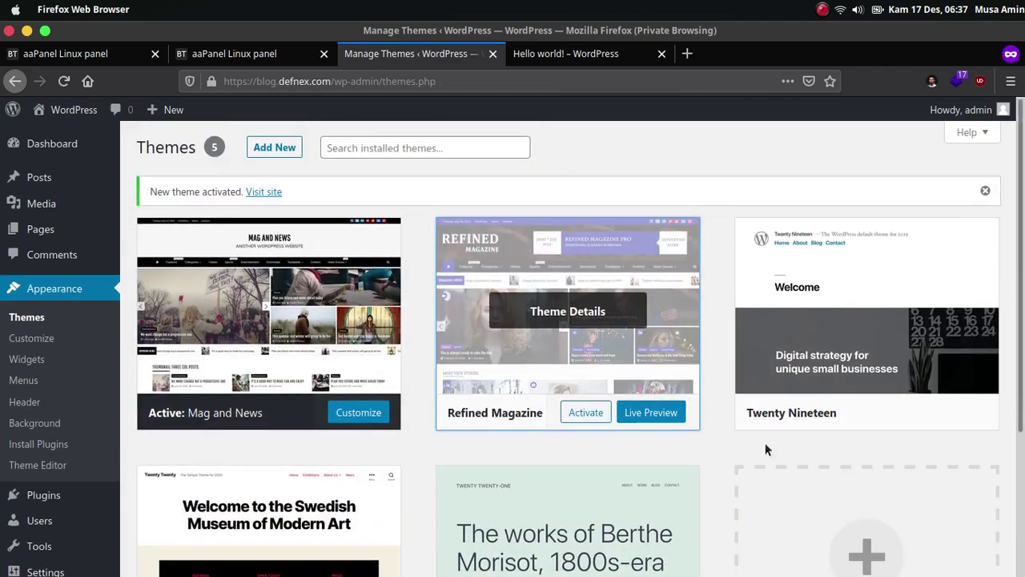
{"action": "left_click", "coordinate": [985, 191]}
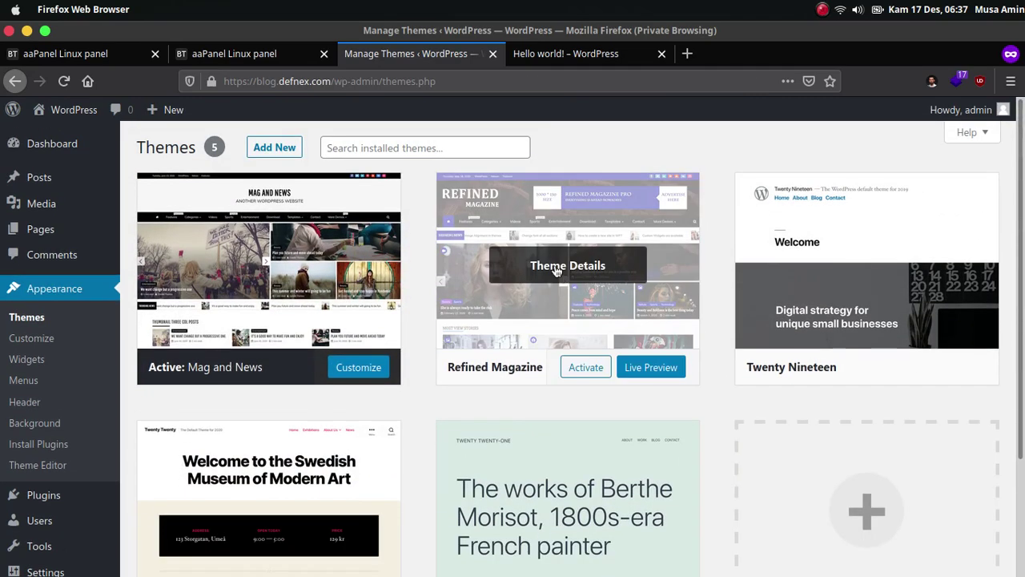
{"action": "left_click", "coordinate": [557, 270]}
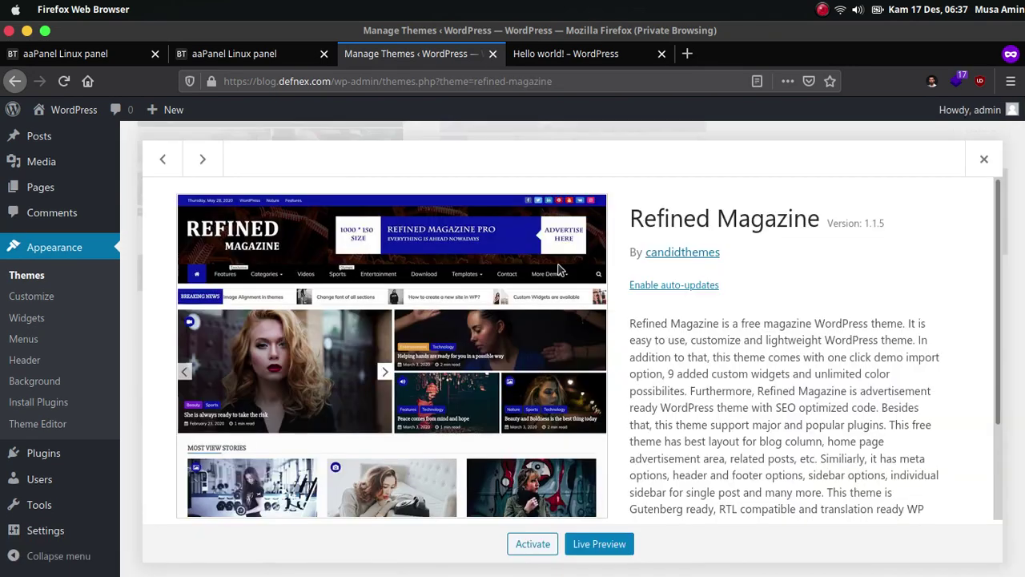
{"action": "left_click", "coordinate": [532, 543]}
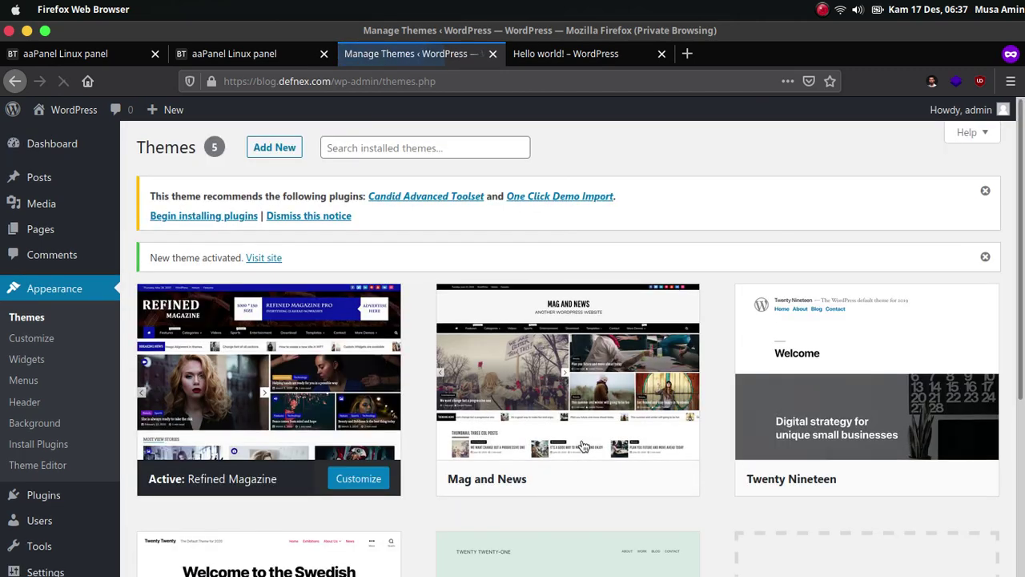
{"action": "left_click", "coordinate": [986, 191]}
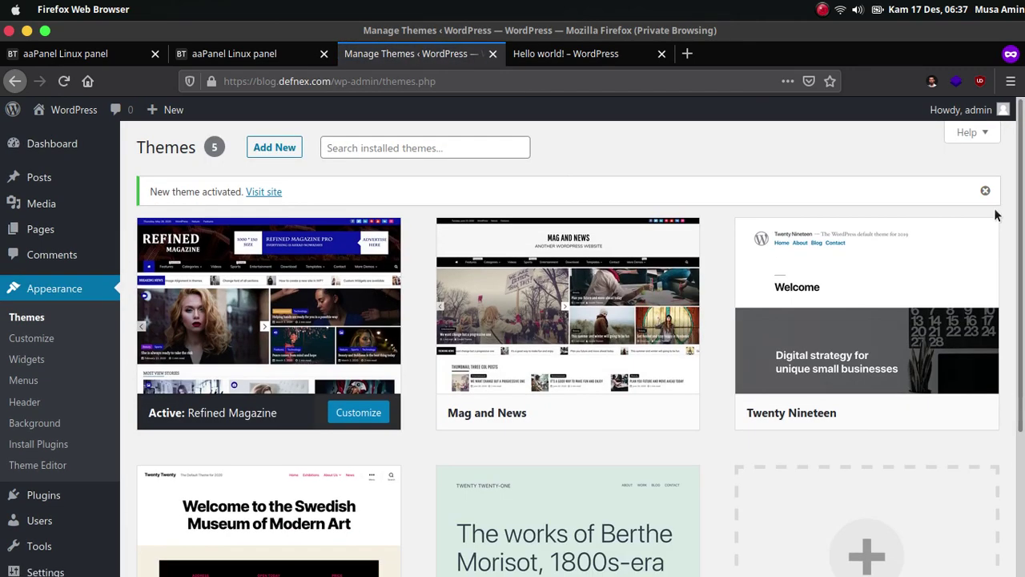
{"action": "scroll", "coordinate": [994, 212], "scroll_direction": "down", "scroll_amount": 4}
{"action": "scroll", "coordinate": [994, 214], "scroll_direction": "up", "scroll_amount": 5}
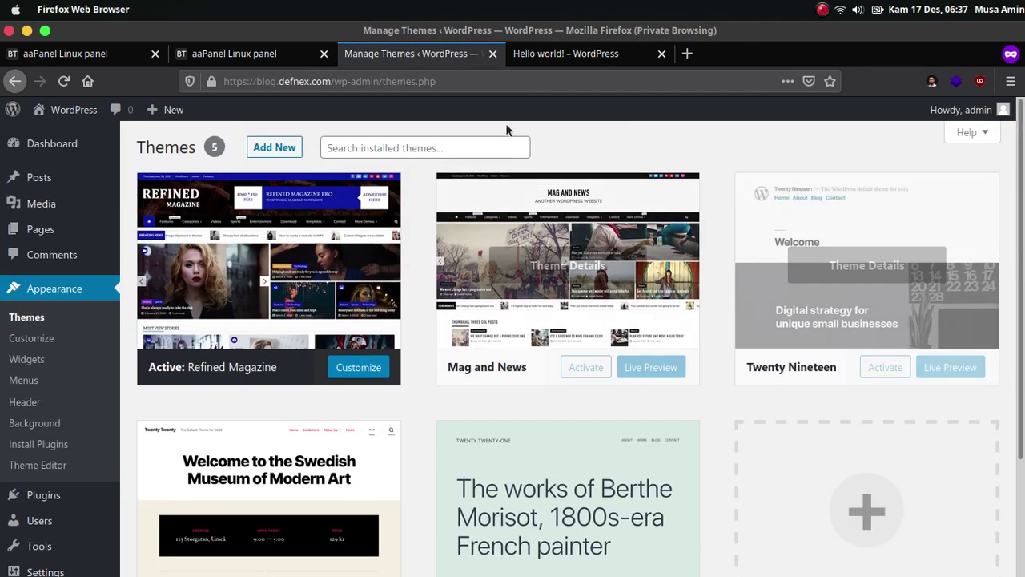
Reload the Hello world! post to check the Refined Magazine banner header.
{"action": "left_click", "coordinate": [569, 53]}
{"action": "left_click", "coordinate": [64, 83]}
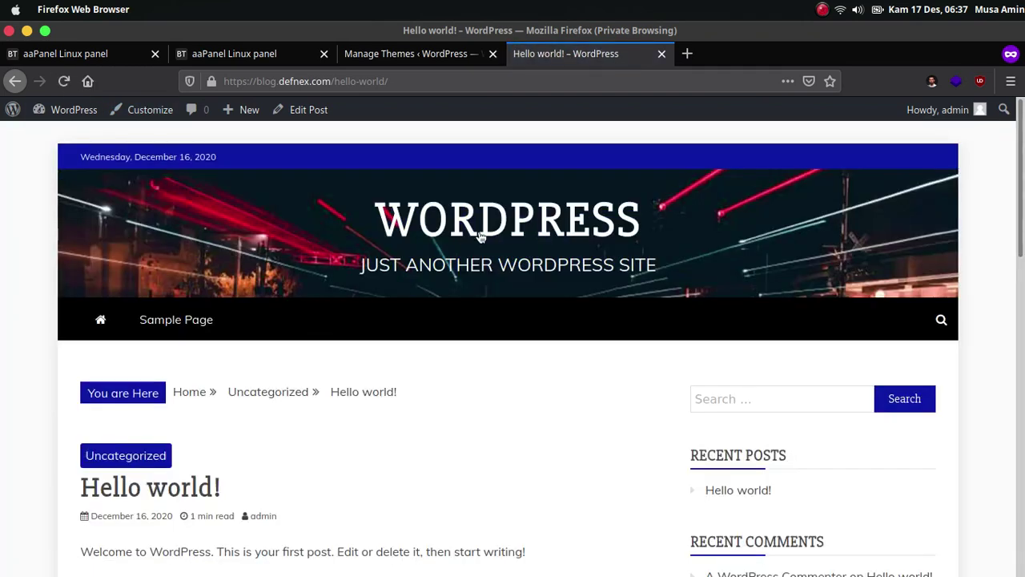
{"action": "scroll", "coordinate": [491, 232], "scroll_direction": "down", "scroll_amount": 3}
{"action": "scroll", "coordinate": [490, 233], "scroll_direction": "down", "scroll_amount": 10}
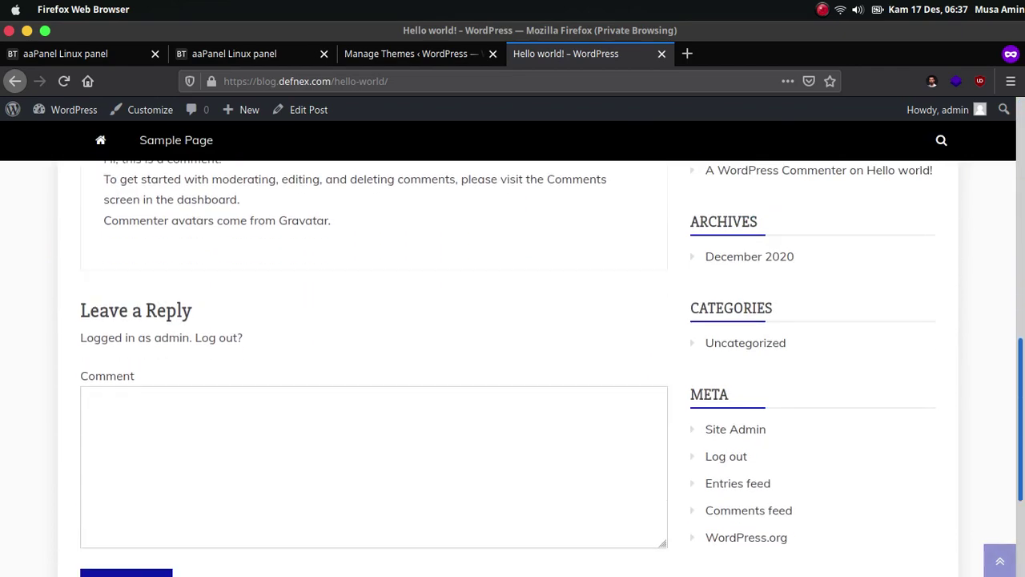
{"action": "scroll", "coordinate": [490, 232], "scroll_direction": "up", "scroll_amount": 12}
{"action": "left_click", "coordinate": [370, 56]}
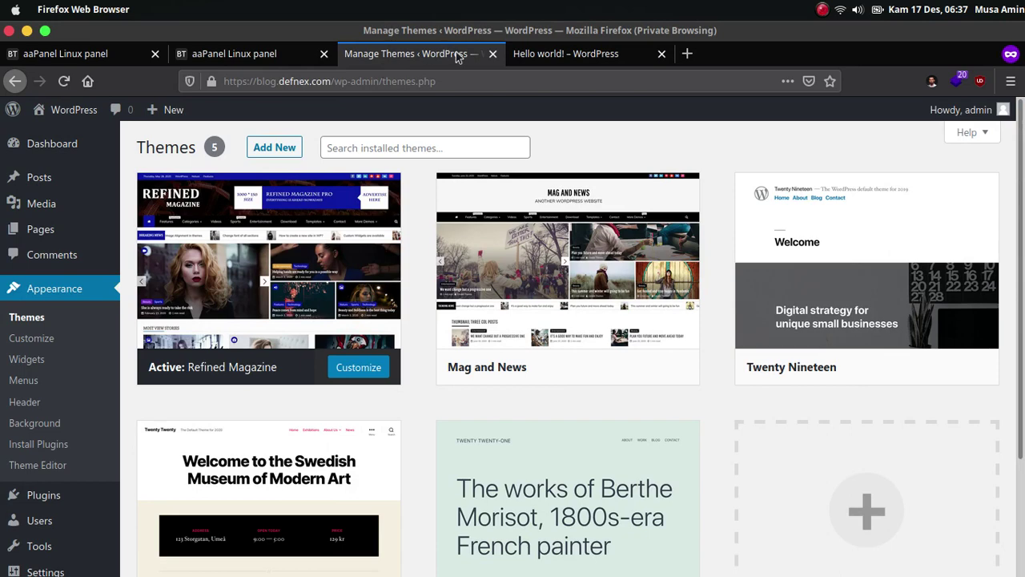
Switch to aaPanel's Site Manager listing blog.defnex.com on PHP 7.4 with valid SSL.
{"action": "left_click", "coordinate": [246, 58]}
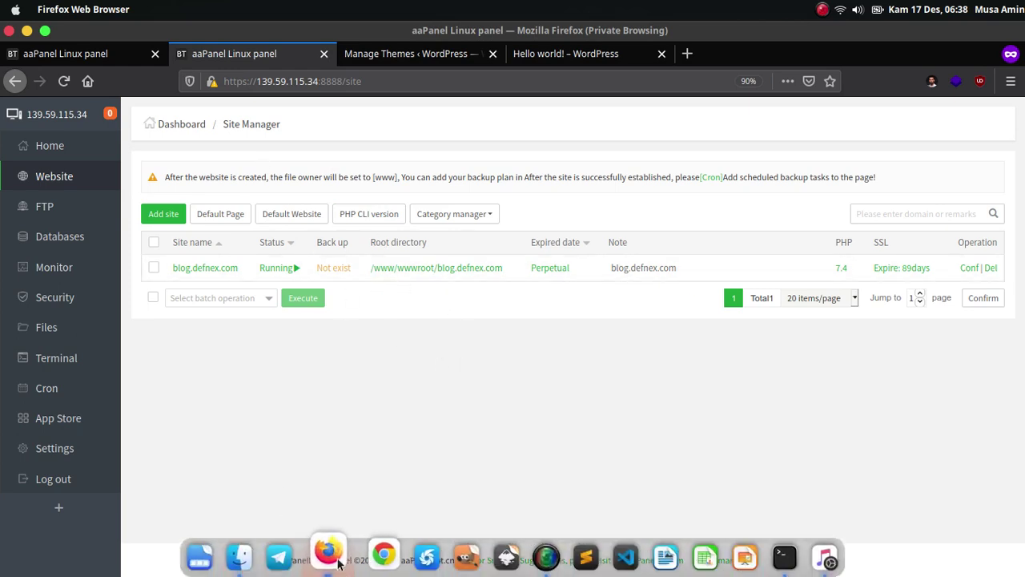
{"action": "left_click", "coordinate": [330, 488]}
Review the Lab droplet and defnex.com DNS records, then view aaPanel's install commands page.
{"action": "left_click", "coordinate": [120, 54]}
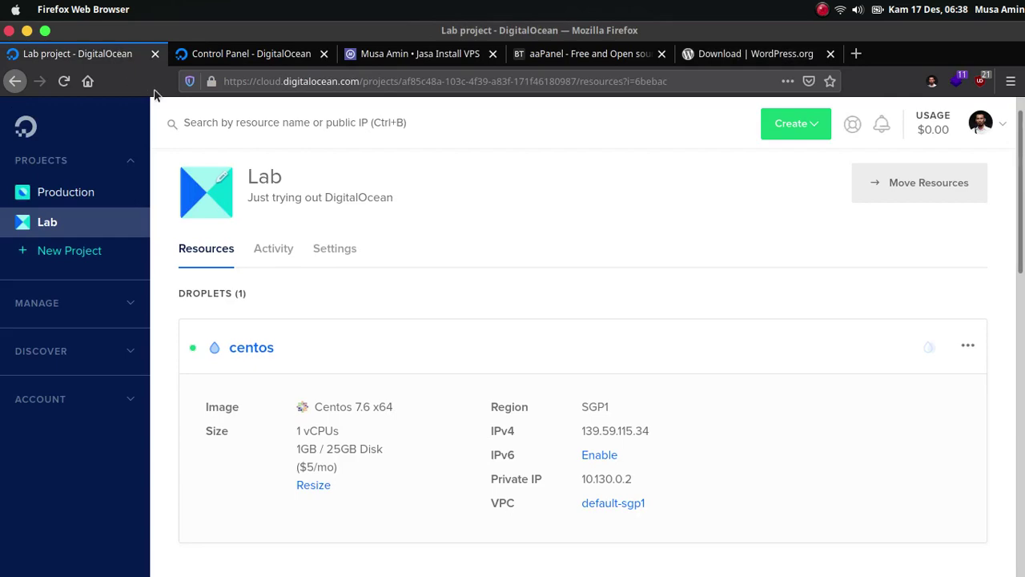
{"action": "left_click", "coordinate": [240, 54]}
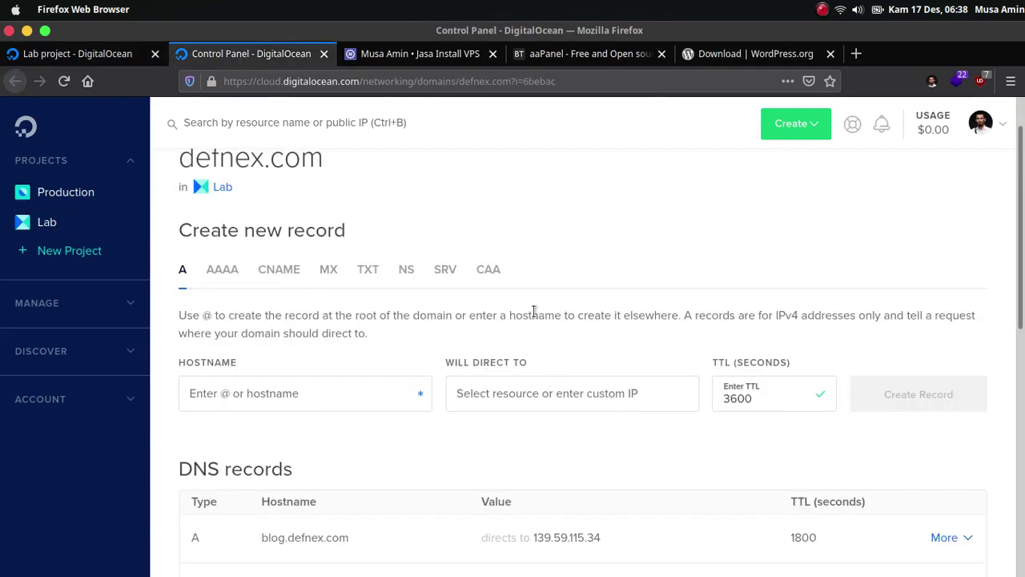
{"action": "left_click", "coordinate": [570, 58]}
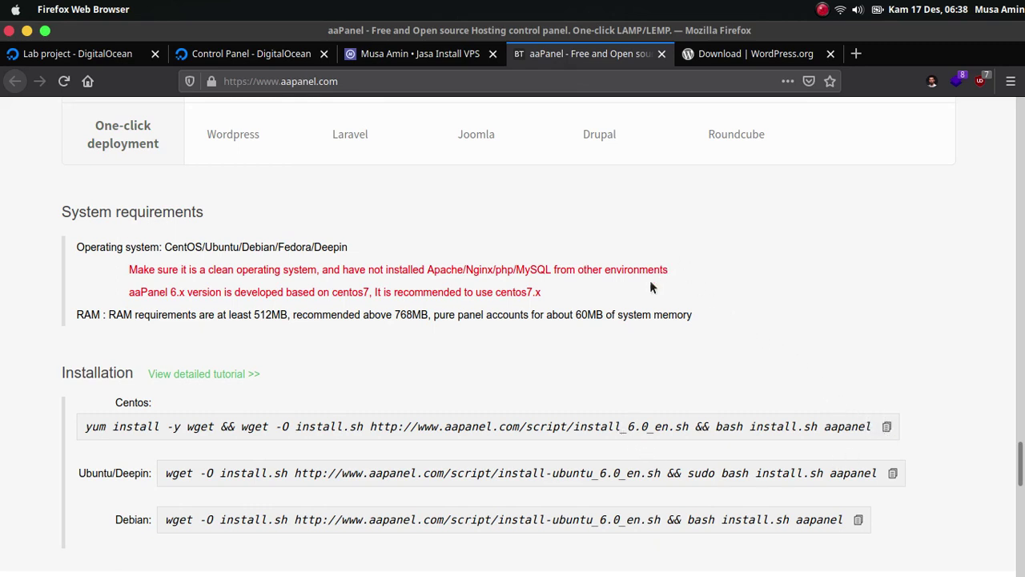
Bring Xfce Terminal forward to show aaPanel's completed installation output and login details.
{"action": "mouse_move", "coordinate": [533, 570]}
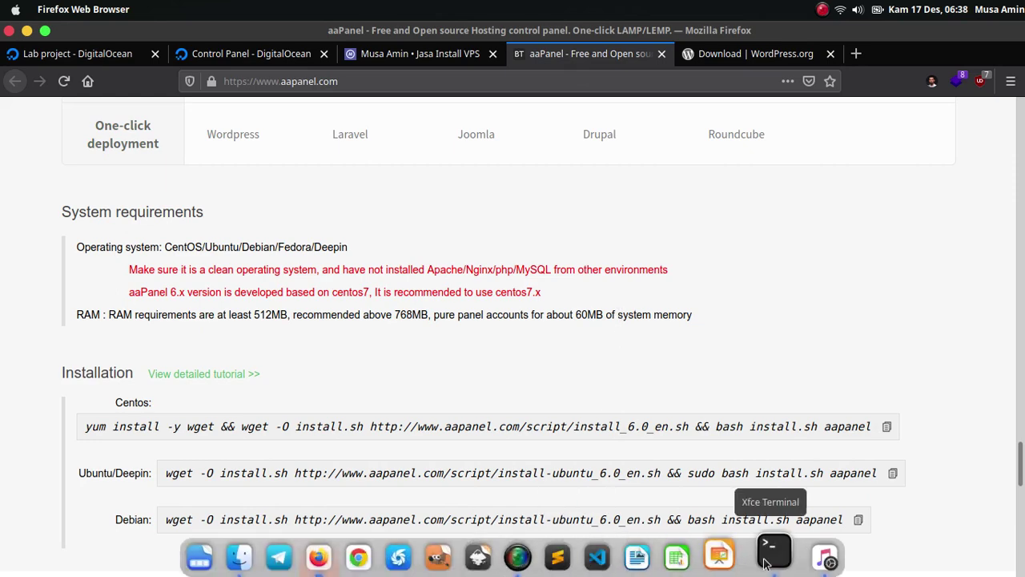
{"action": "left_click", "coordinate": [765, 561]}
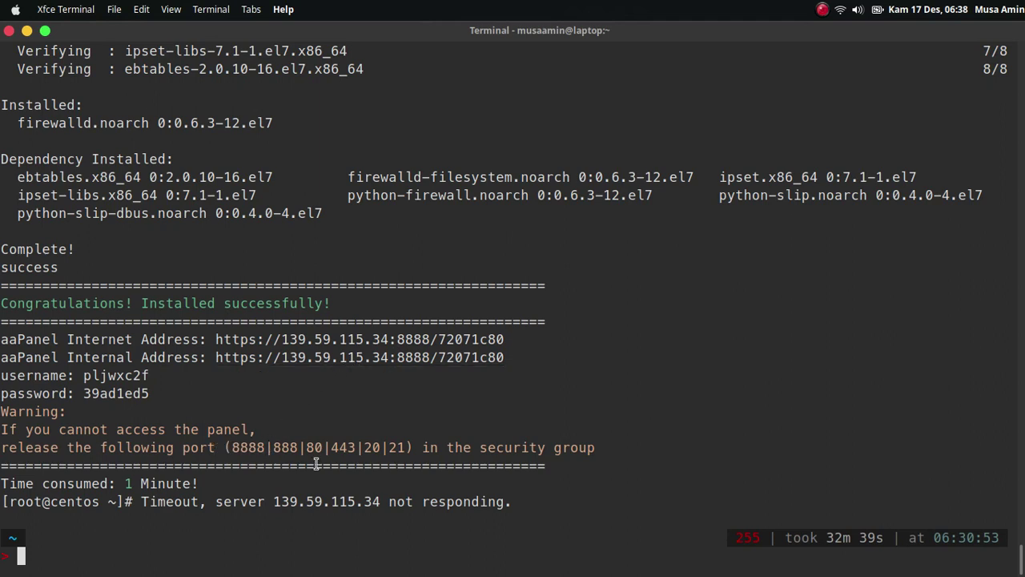
{"action": "mouse_move", "coordinate": [400, 567]}
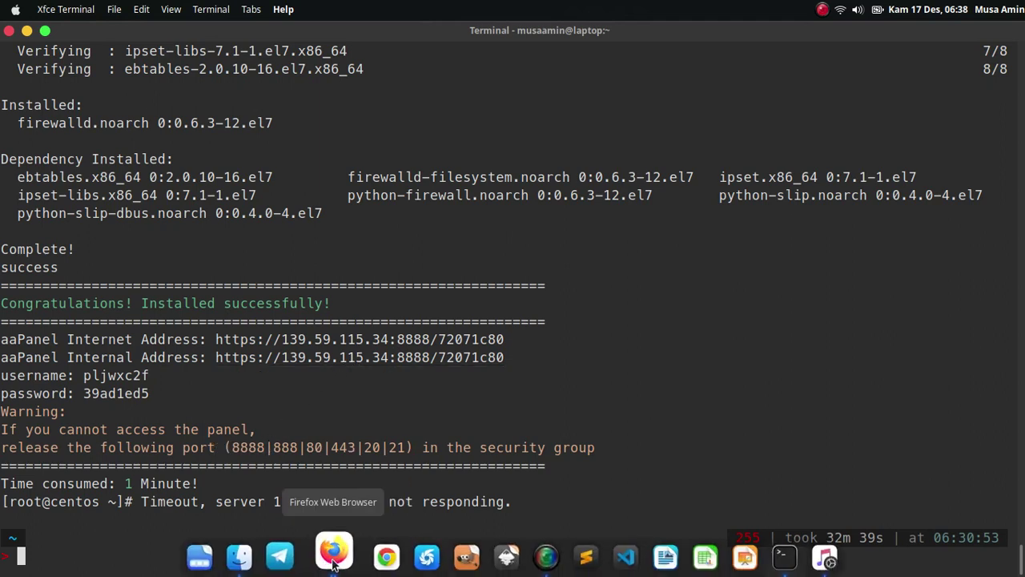
Inspect blog.defnex.com's nginx URL rewrite location block, then return to the Hello world! post.
{"action": "left_click", "coordinate": [334, 553]}
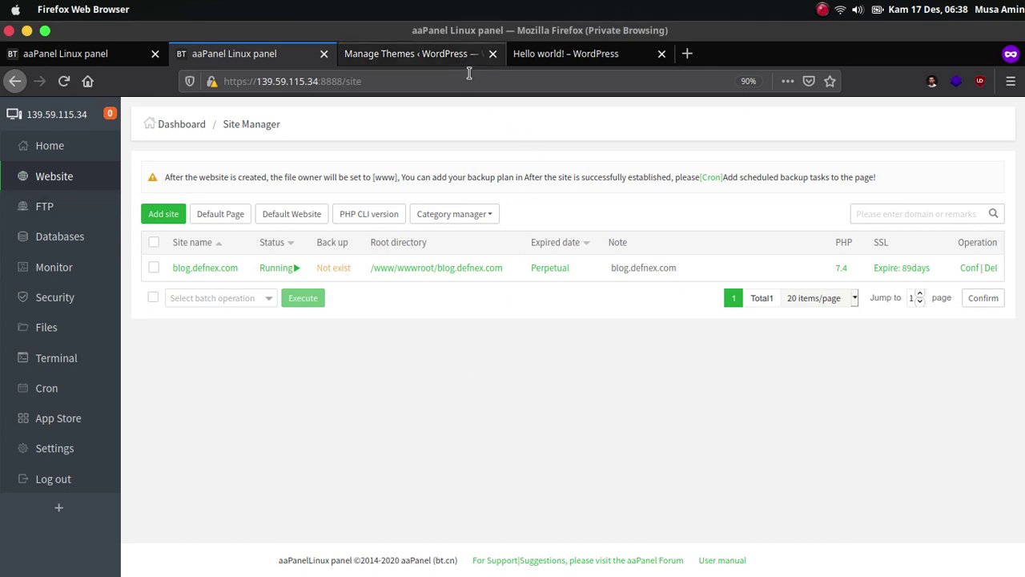
{"action": "left_click", "coordinate": [969, 268]}
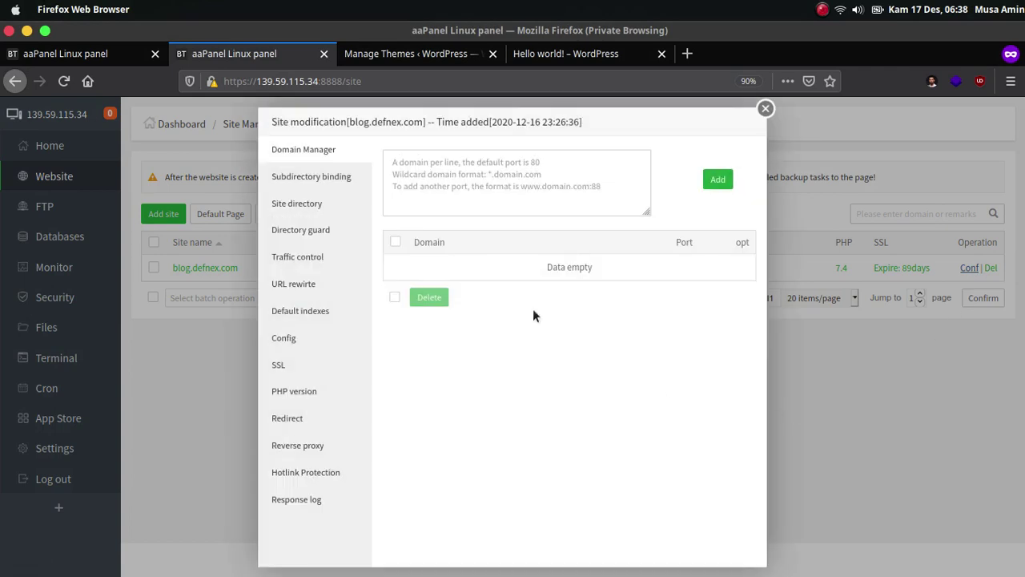
{"action": "left_click", "coordinate": [324, 288]}
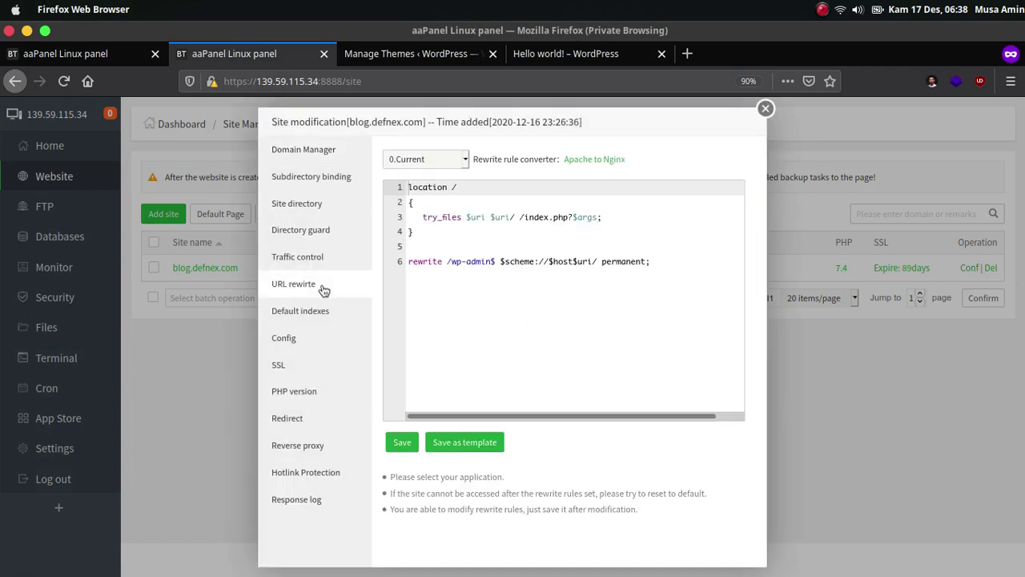
{"action": "left_click", "coordinate": [565, 309]}
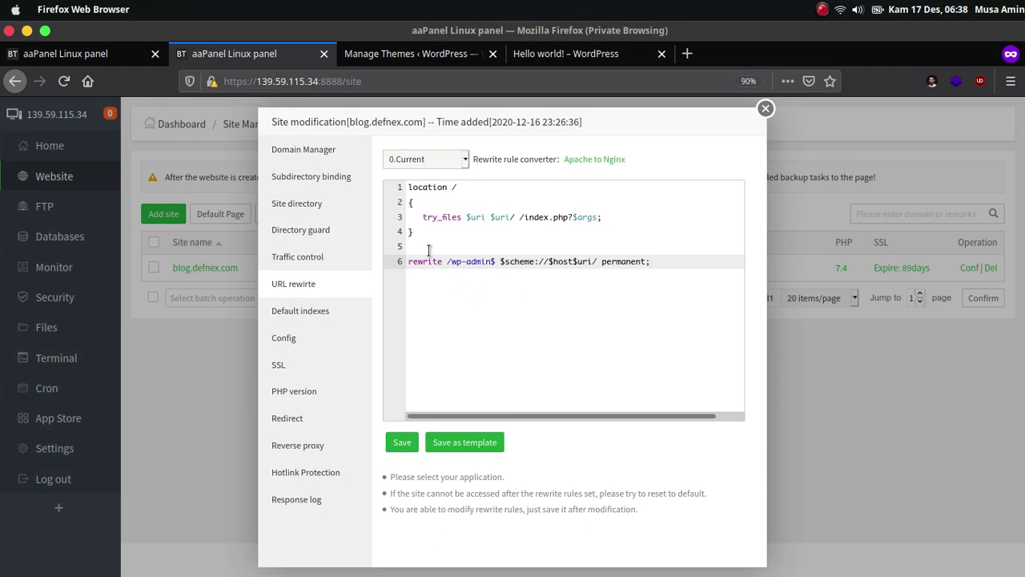
{"action": "left_click_drag", "start_coordinate": [415, 233], "coordinate": [508, 181]}
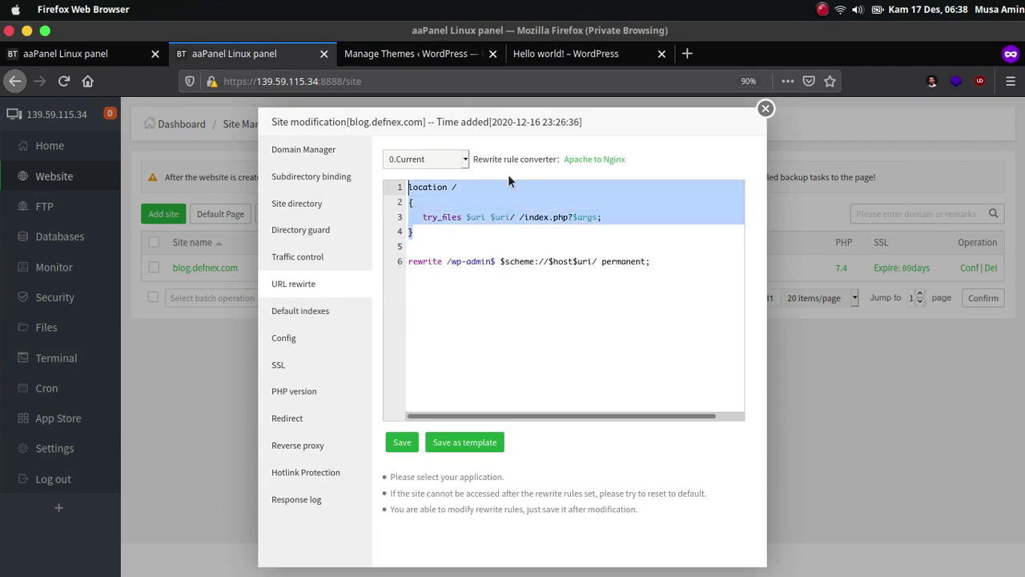
{"action": "left_click", "coordinate": [766, 108]}
{"action": "left_click", "coordinate": [557, 59]}
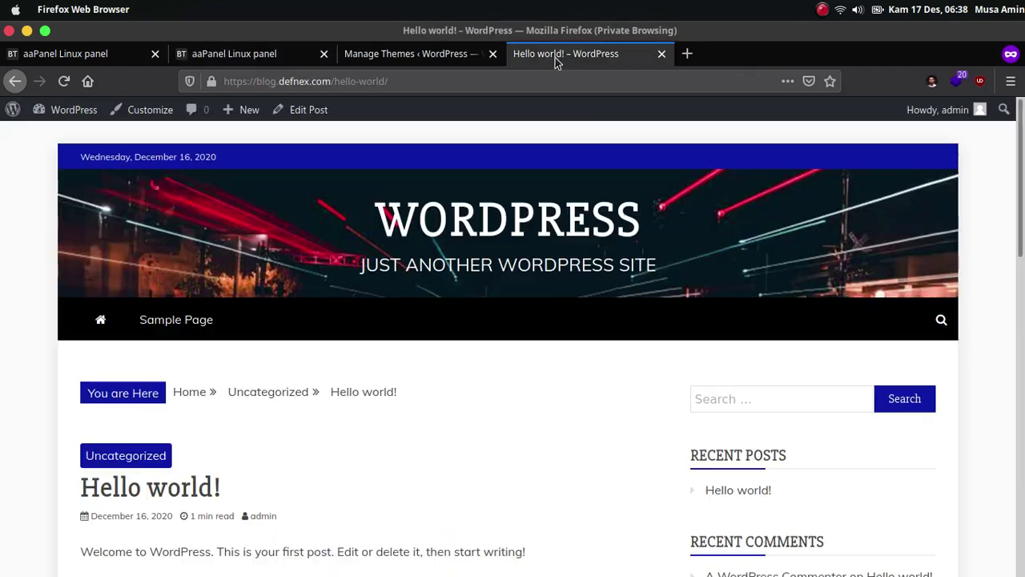